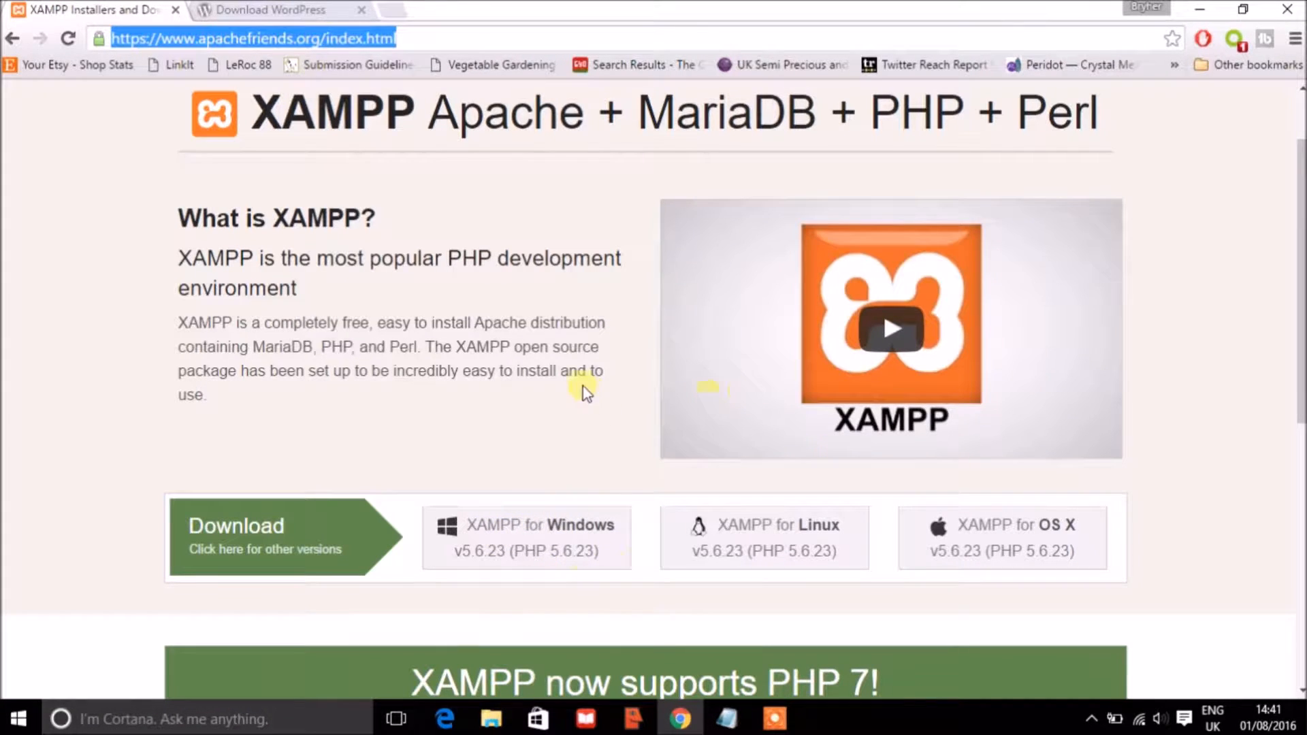
Step: Open the Hintling folder holding the XAMPP installer and the WordPress 4.5.3 zip
{"action": "left_click", "coordinate": [492, 718]}
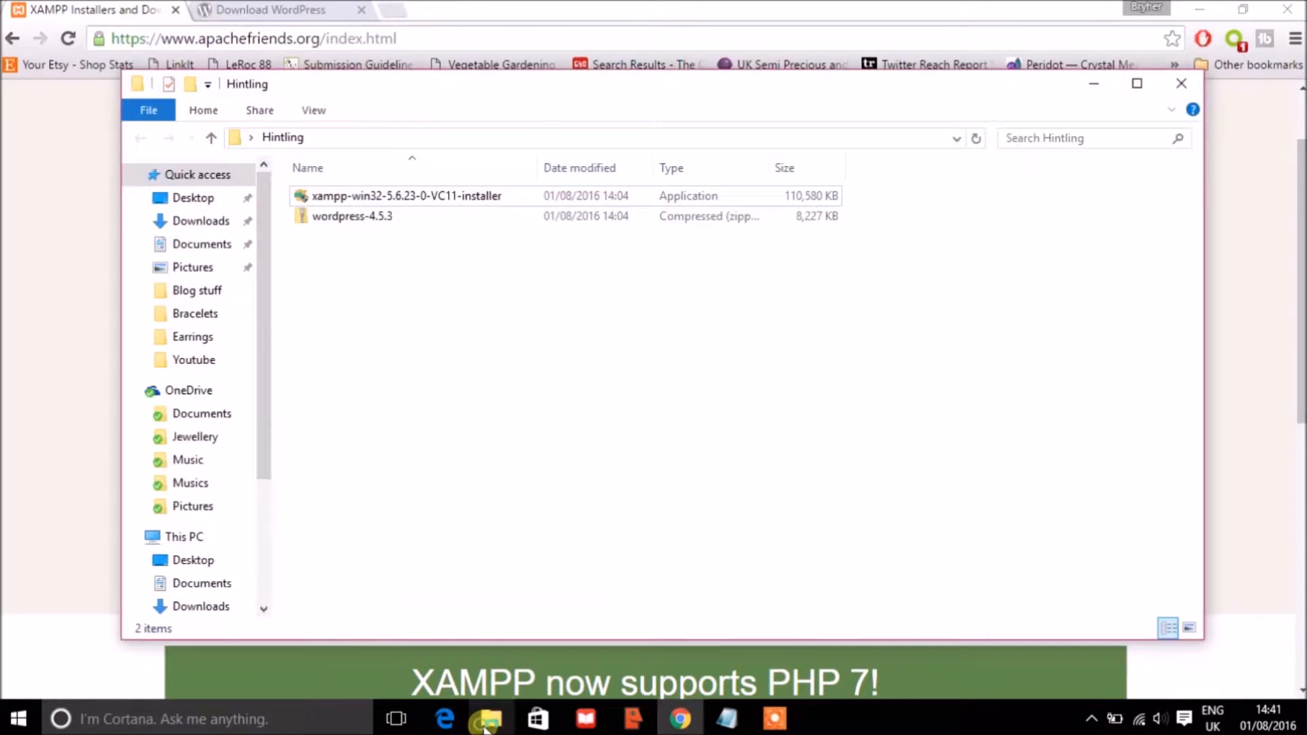
Step: Launch xampp-win32-5.6.23-0-VC11-installer and bring its antivirus Question dialog to the front
{"action": "left_click", "coordinate": [360, 197]}
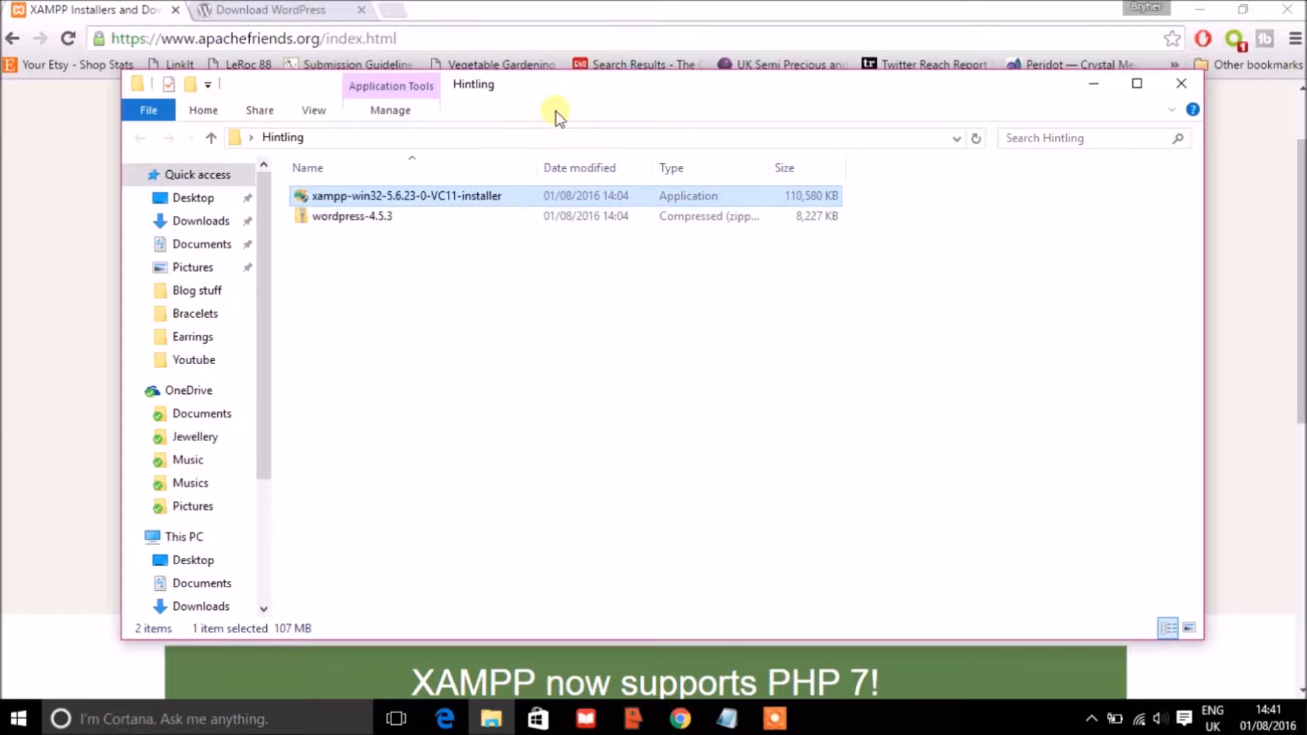
{"action": "double_click", "coordinate": [447, 197]}
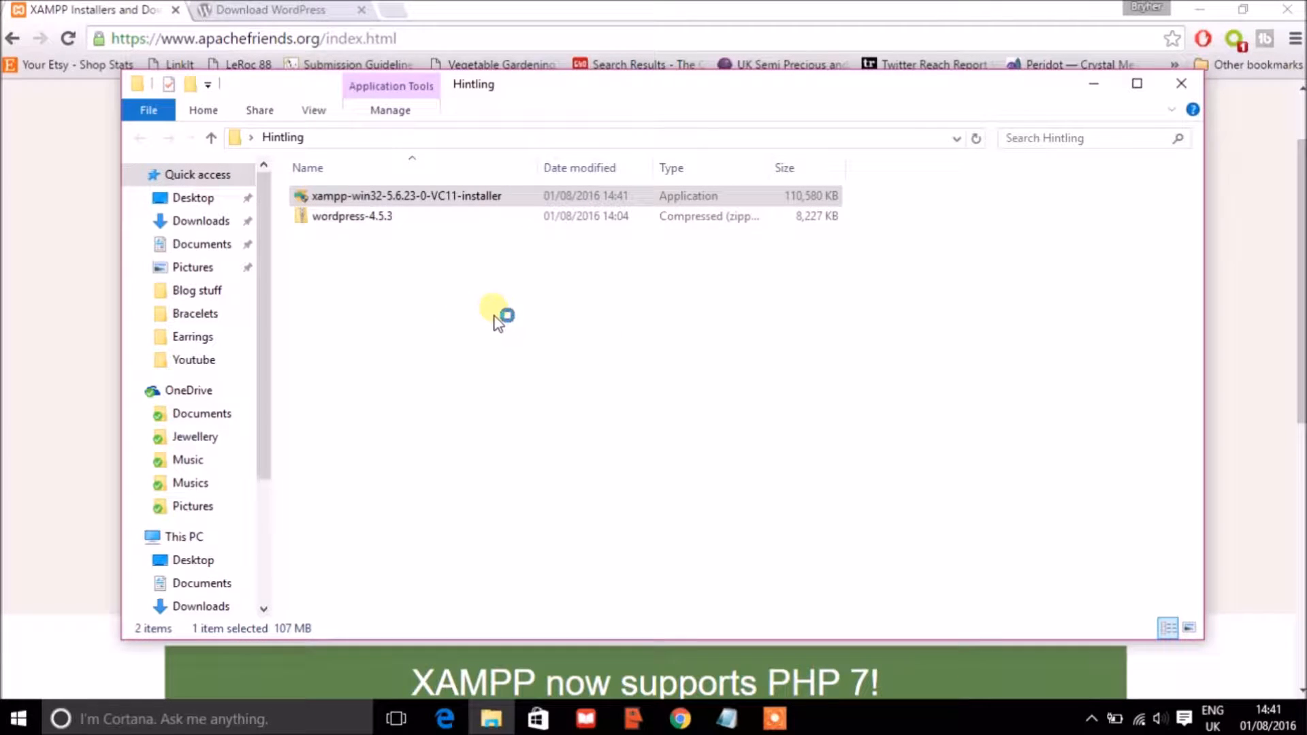
{"action": "left_click", "coordinate": [1095, 84]}
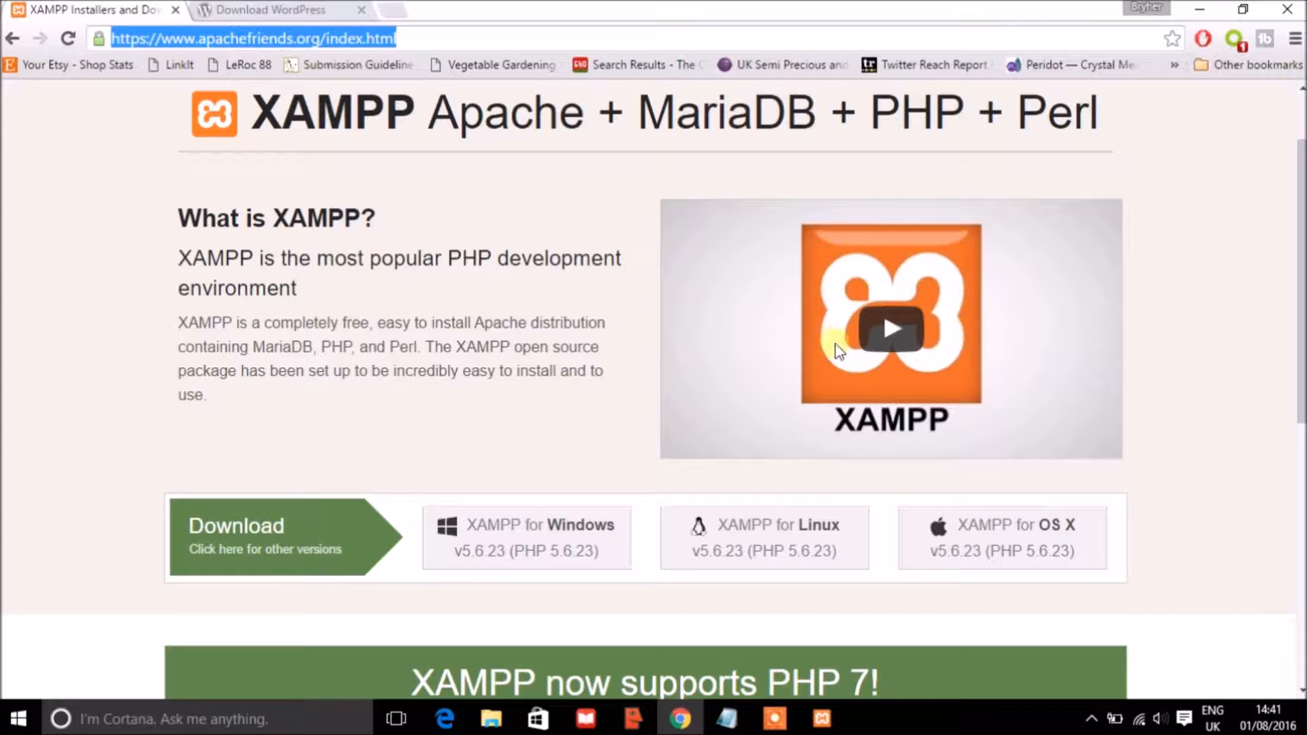
{"action": "left_click", "coordinate": [823, 718]}
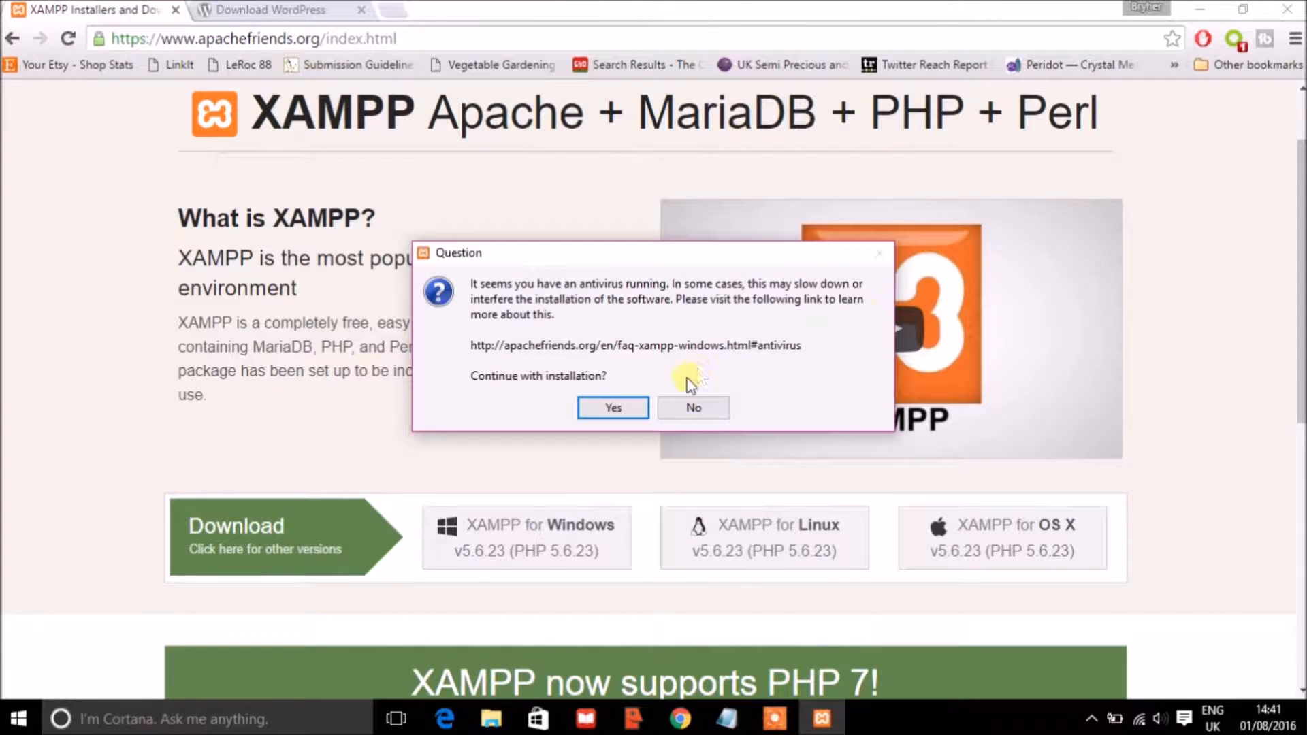
Step: Accept the antivirus and user account control warnings and keep all XAMPP components
{"action": "left_click", "coordinate": [616, 409]}
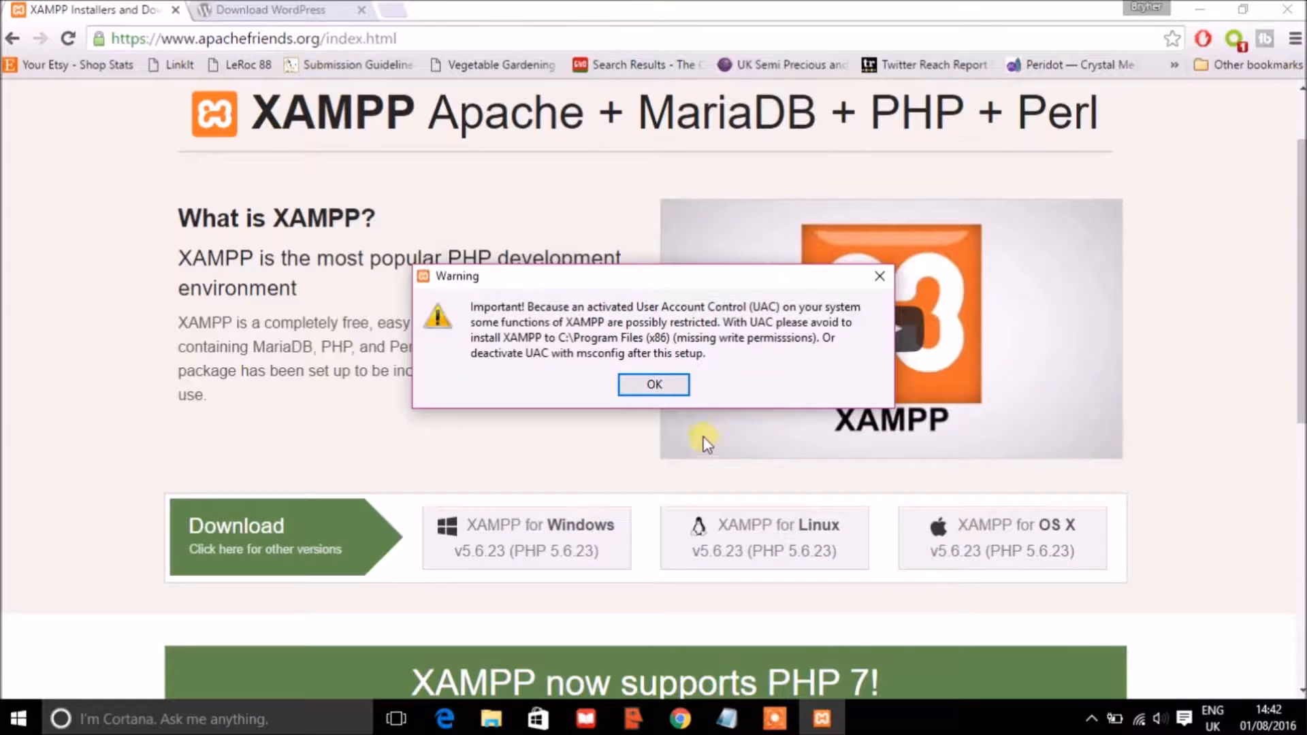
{"action": "left_click", "coordinate": [668, 389]}
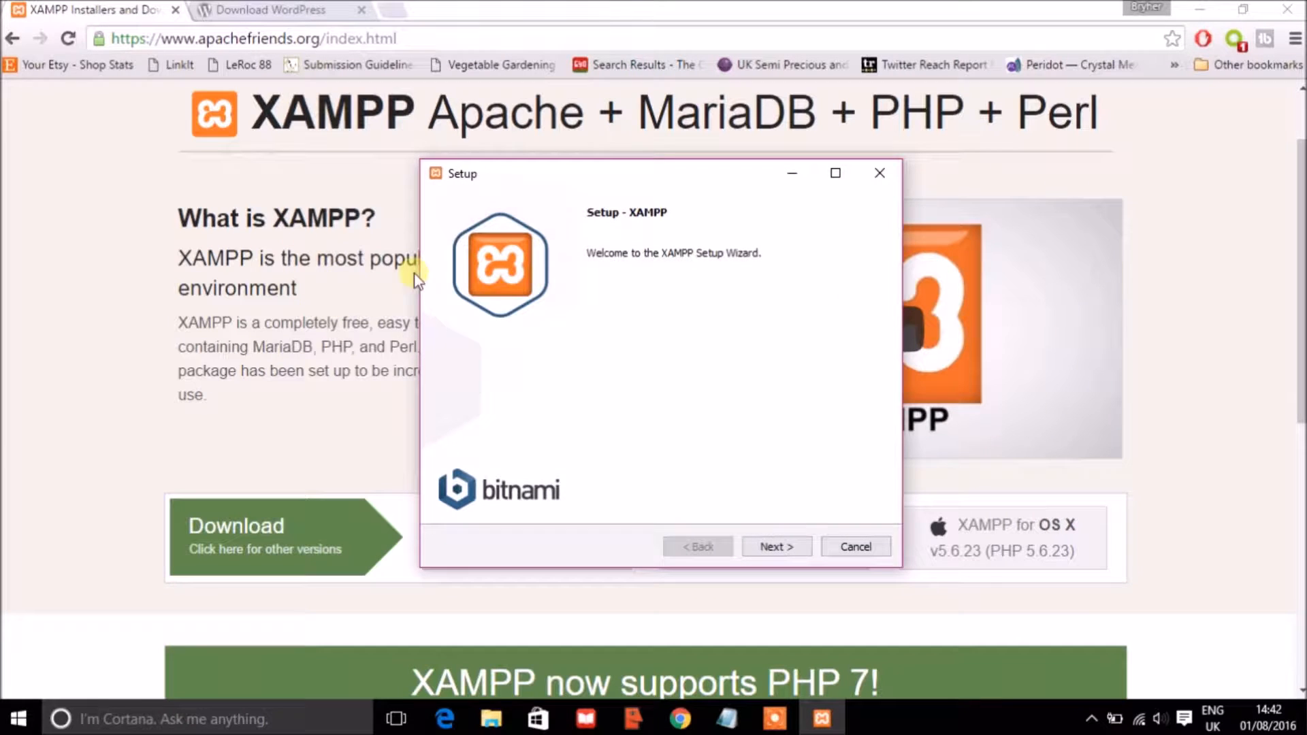
{"action": "left_click", "coordinate": [772, 548]}
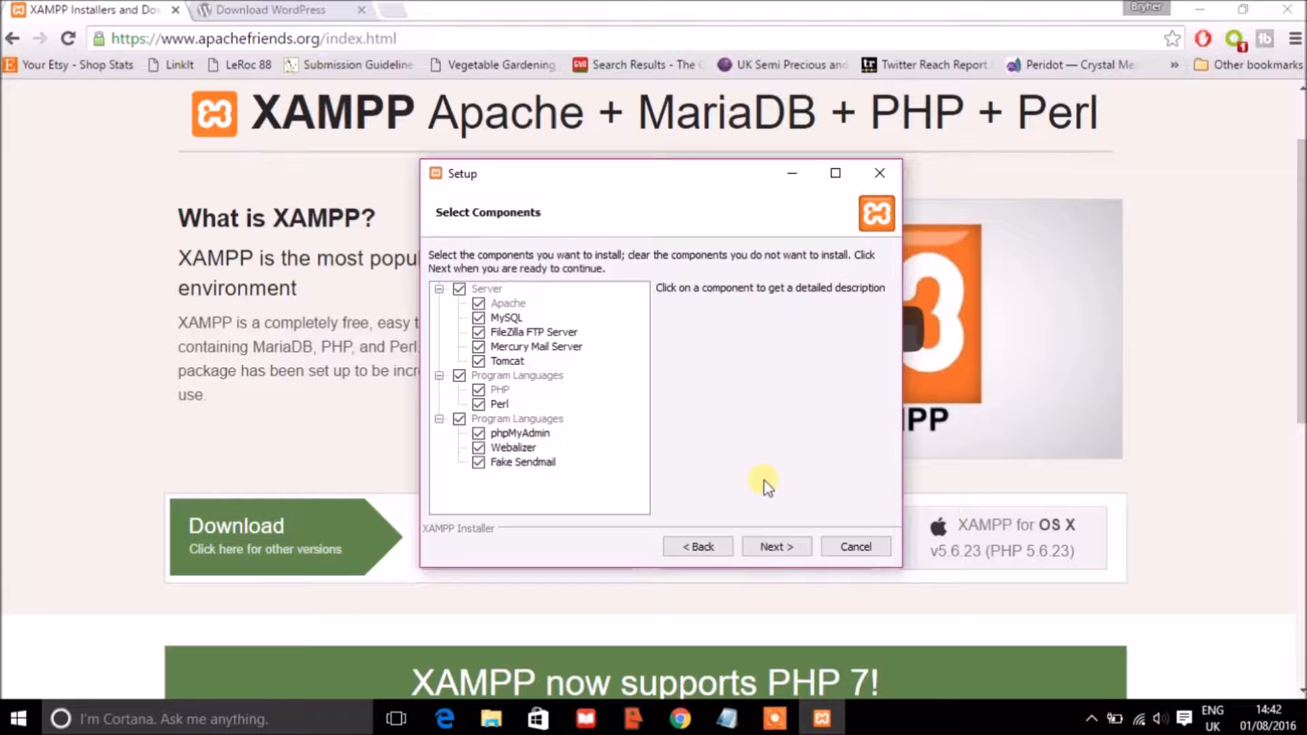
{"action": "left_click", "coordinate": [803, 552]}
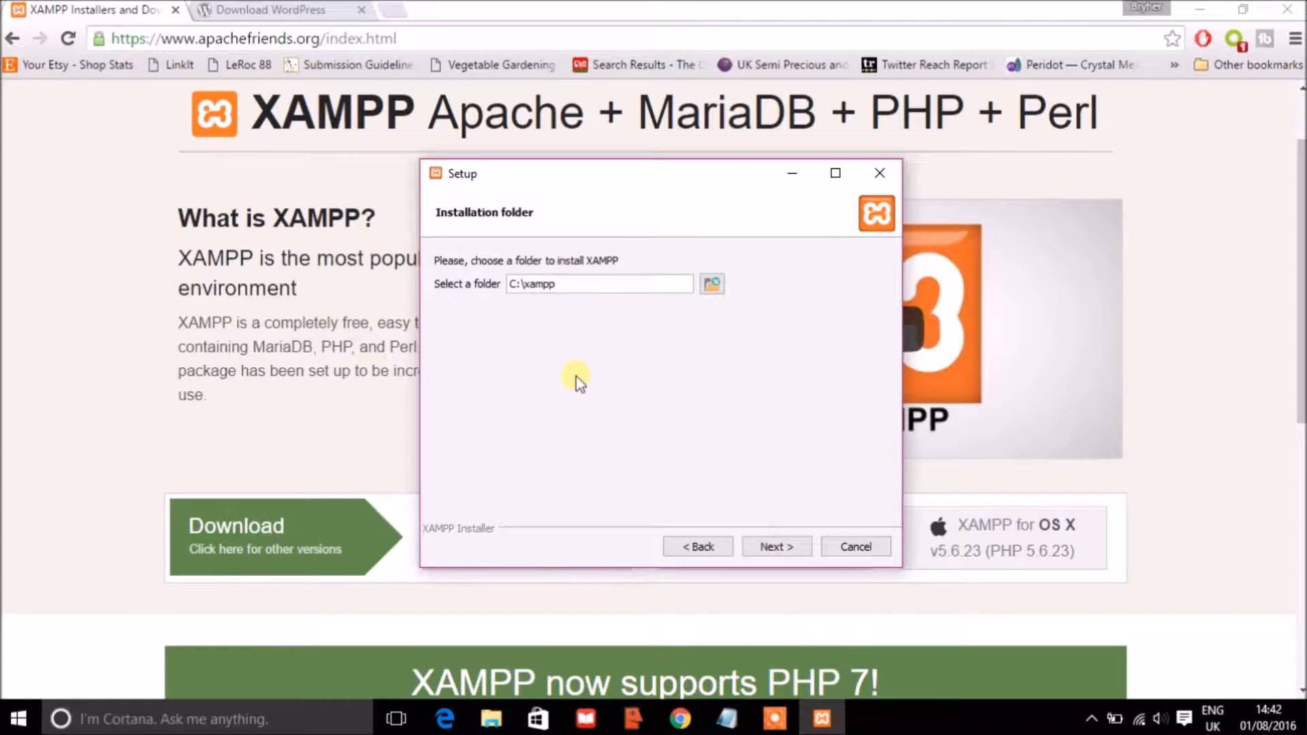
Step: Keep C:\xampp as the install folder and untick 'Learn more about Bitnami'
{"action": "left_click_drag", "start_coordinate": [517, 284], "coordinate": [599, 284]}
{"action": "left_click", "coordinate": [587, 284]}
{"action": "left_click", "coordinate": [772, 547]}
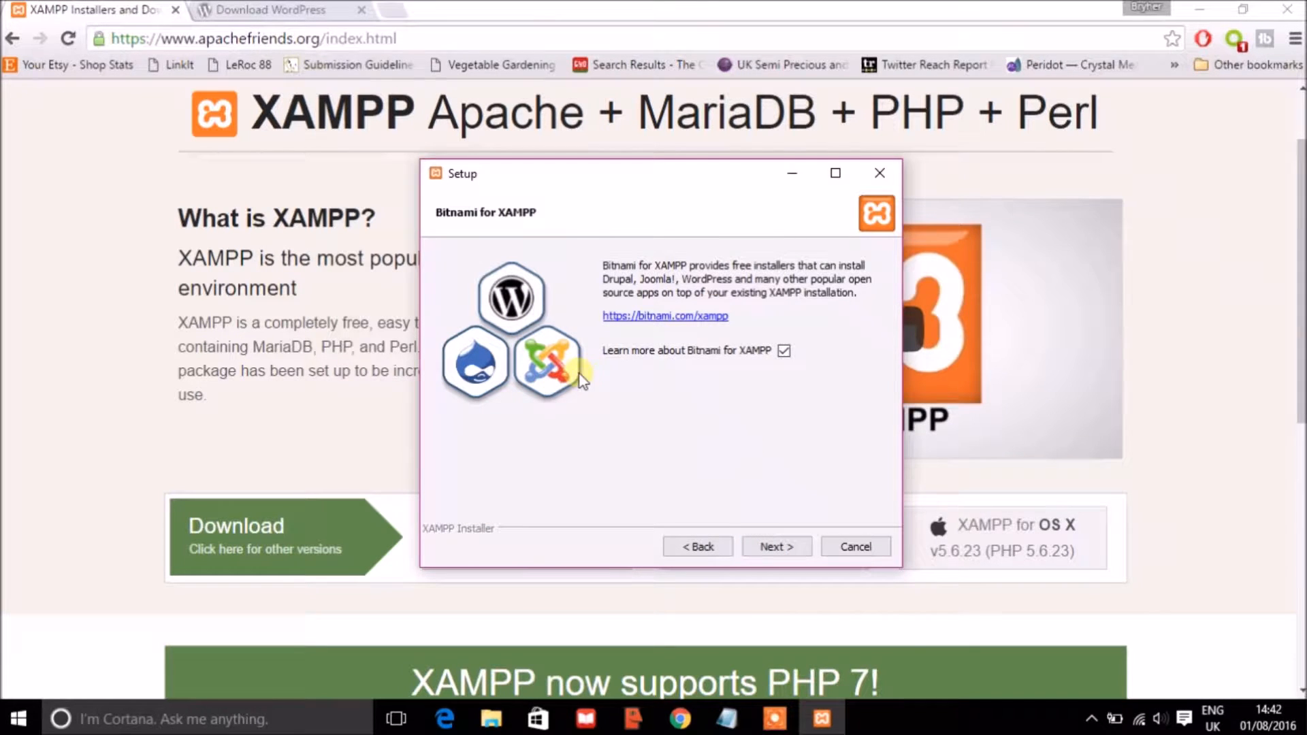
{"action": "left_click", "coordinate": [784, 351]}
{"action": "left_click", "coordinate": [793, 543]}
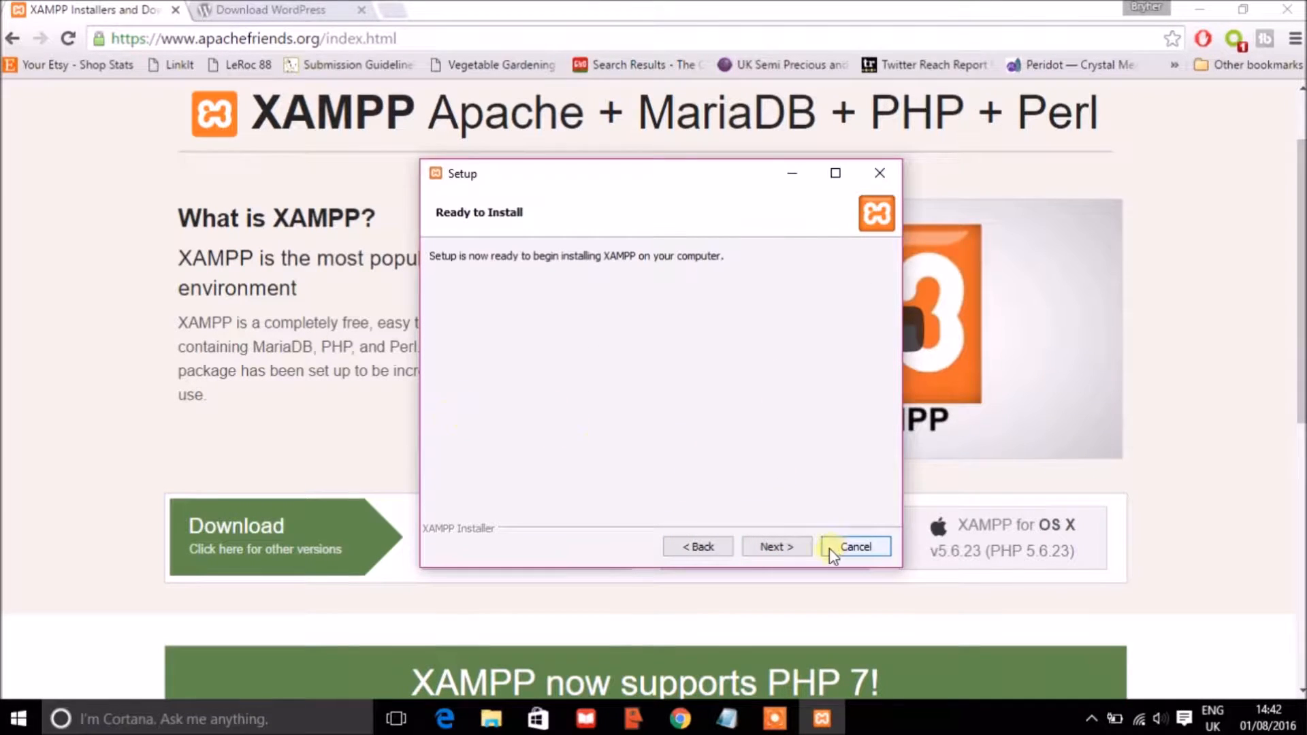
Step: Begin installing XAMPP into C:\xampp
{"action": "left_click", "coordinate": [791, 546]}
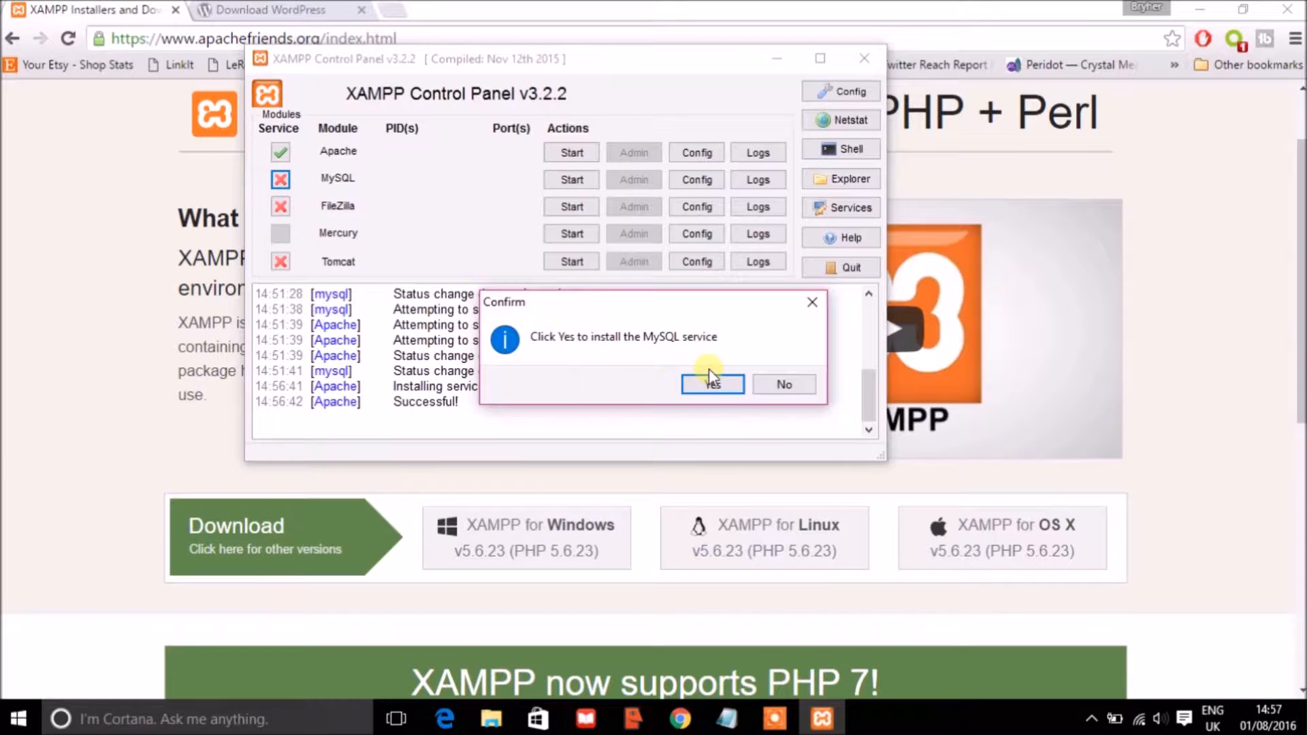
Step: Install MySQL, FileZilla and Tomcat as services, then start Apache and MySQL
{"action": "left_click", "coordinate": [712, 379]}
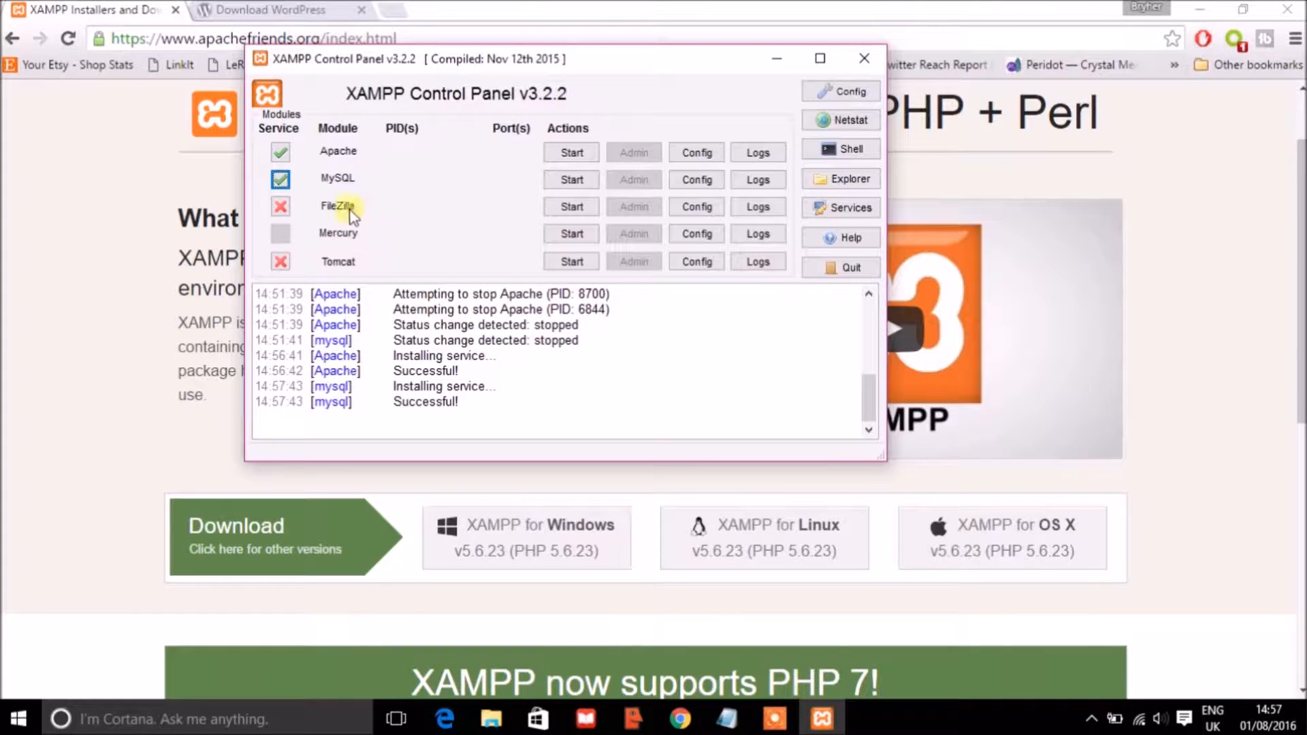
{"action": "left_click", "coordinate": [276, 207]}
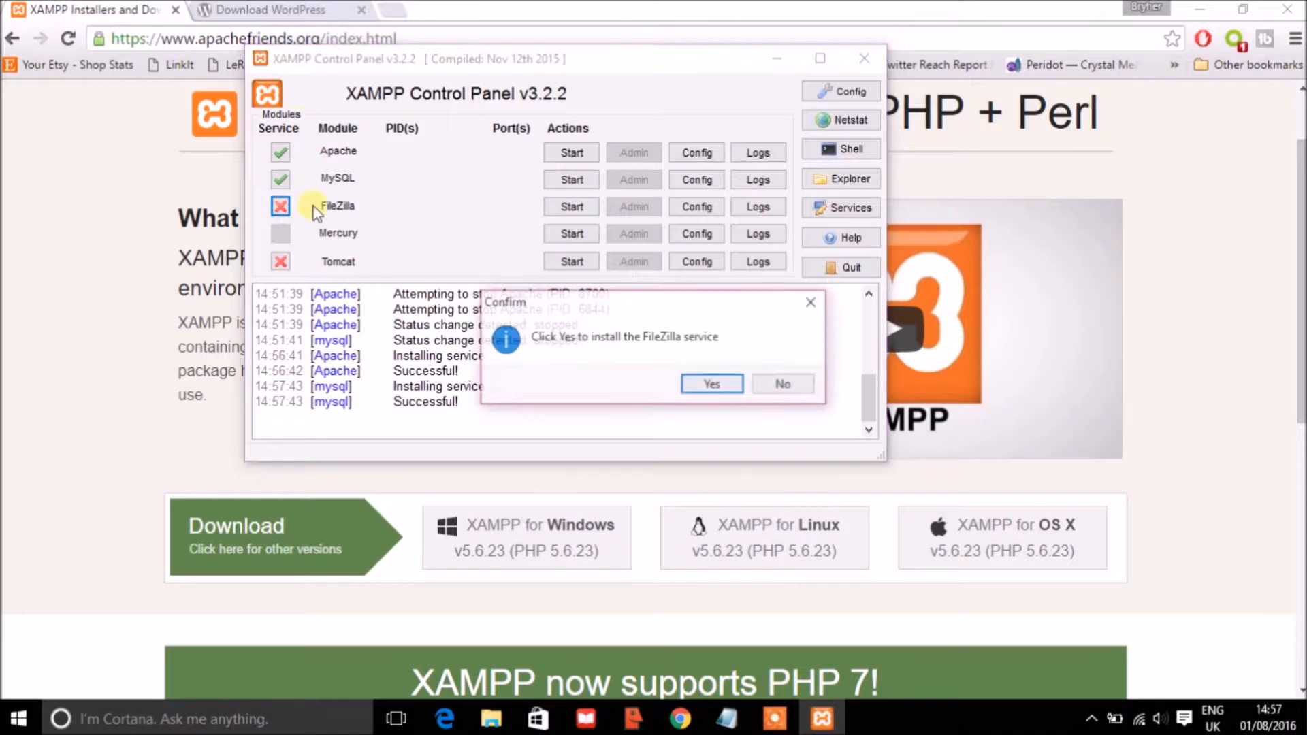
{"action": "left_click", "coordinate": [712, 383]}
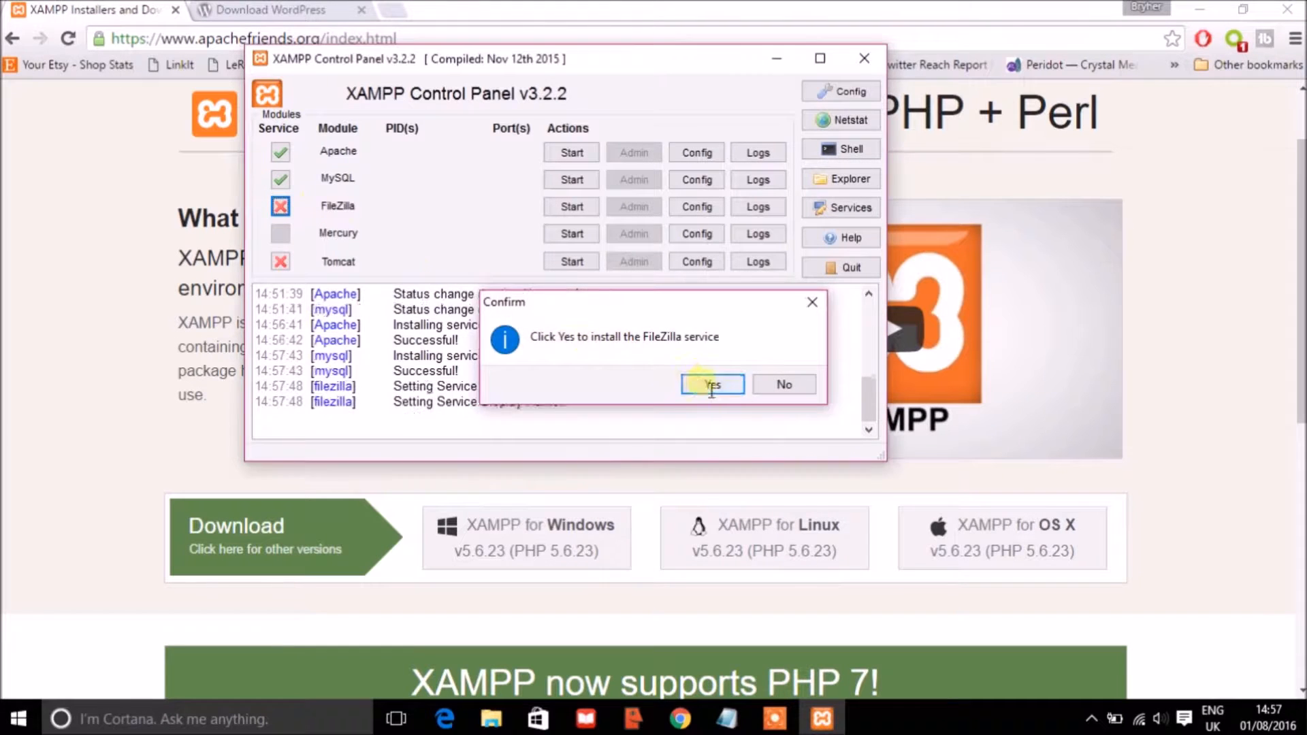
{"action": "left_click", "coordinate": [279, 262]}
{"action": "left_click", "coordinate": [714, 383]}
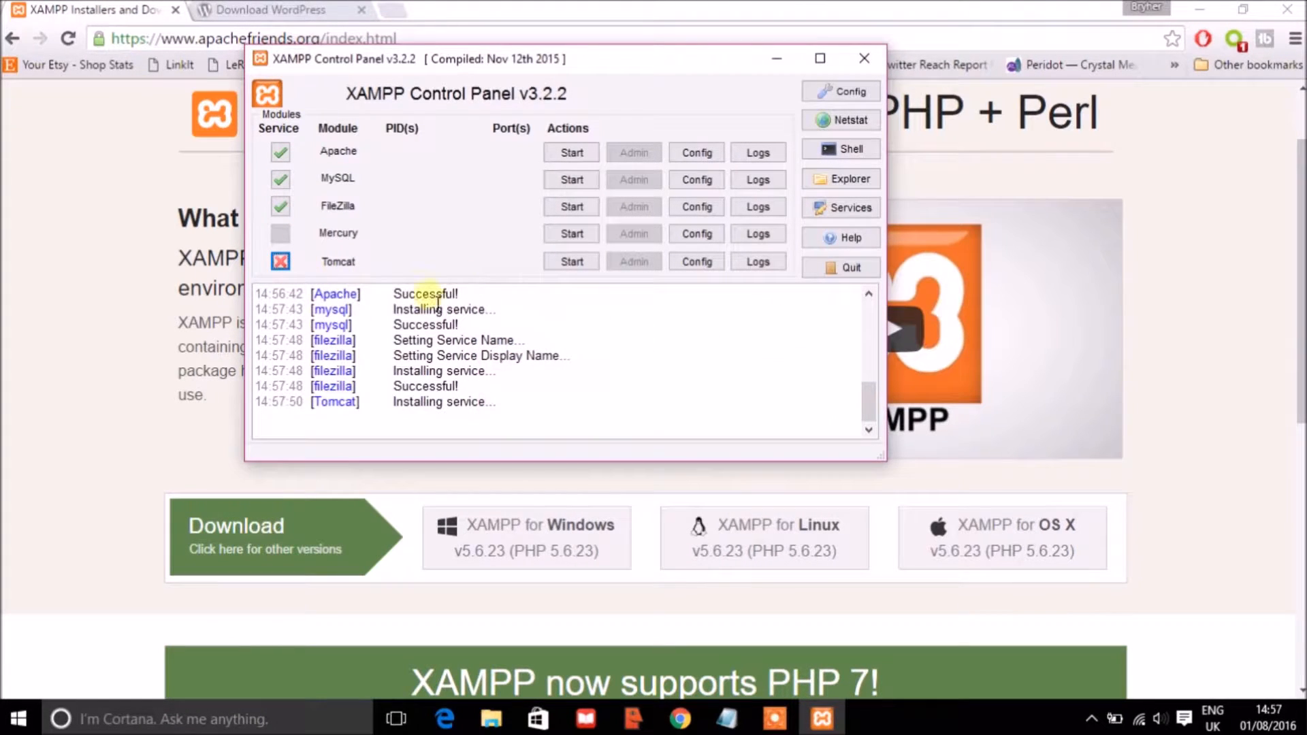
{"action": "left_click_drag", "start_coordinate": [395, 401], "coordinate": [692, 403]}
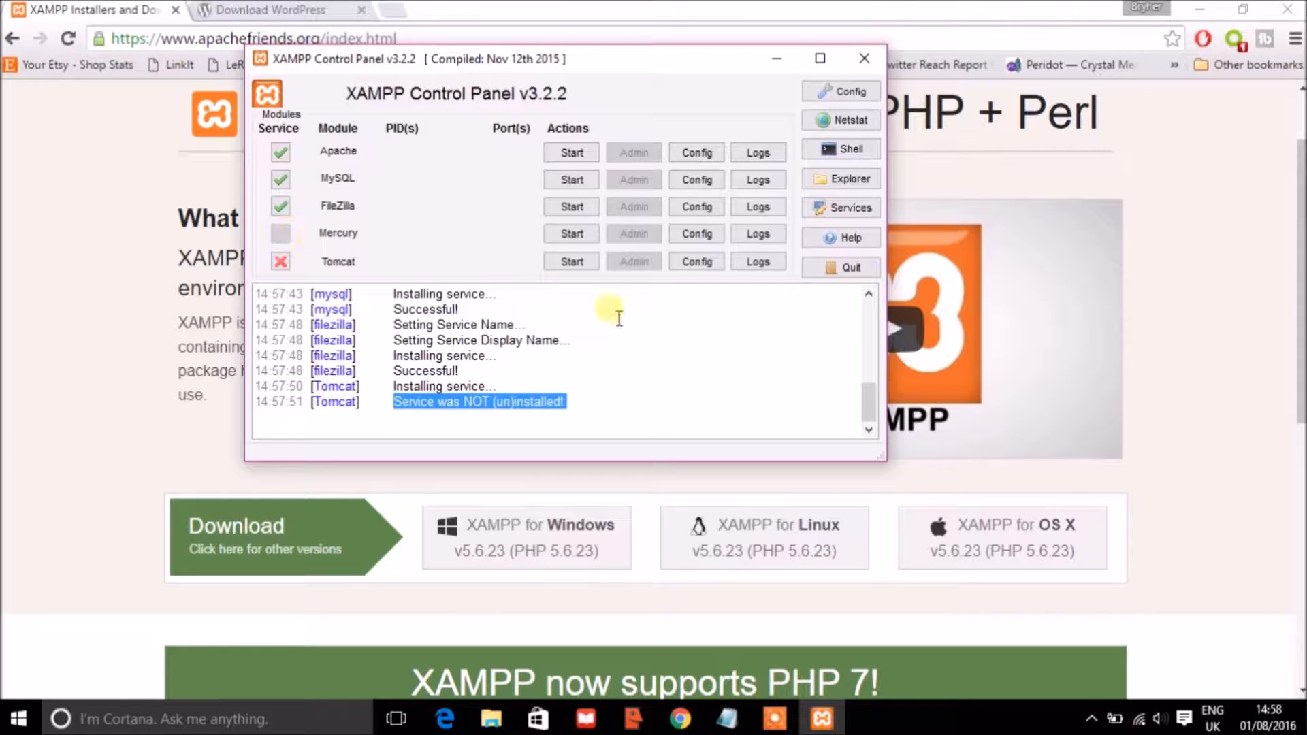
{"action": "left_click", "coordinate": [562, 153]}
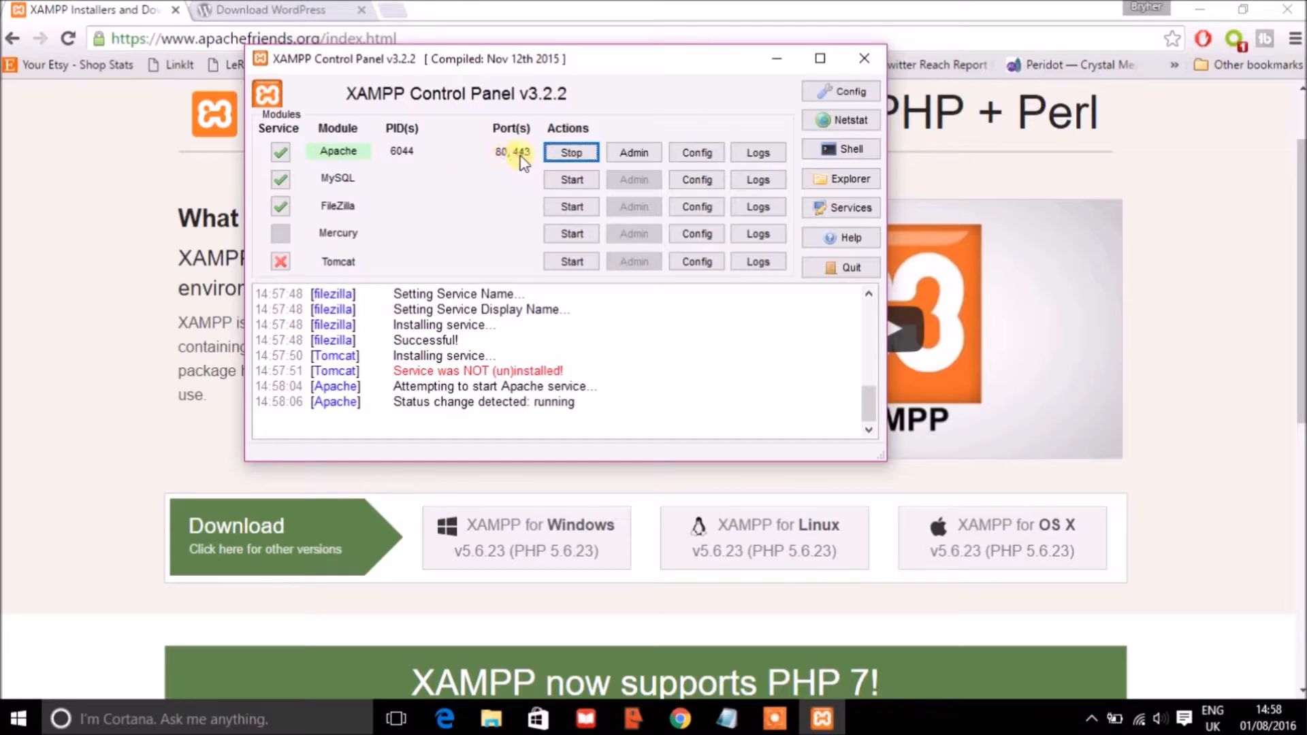
{"action": "left_click", "coordinate": [572, 180]}
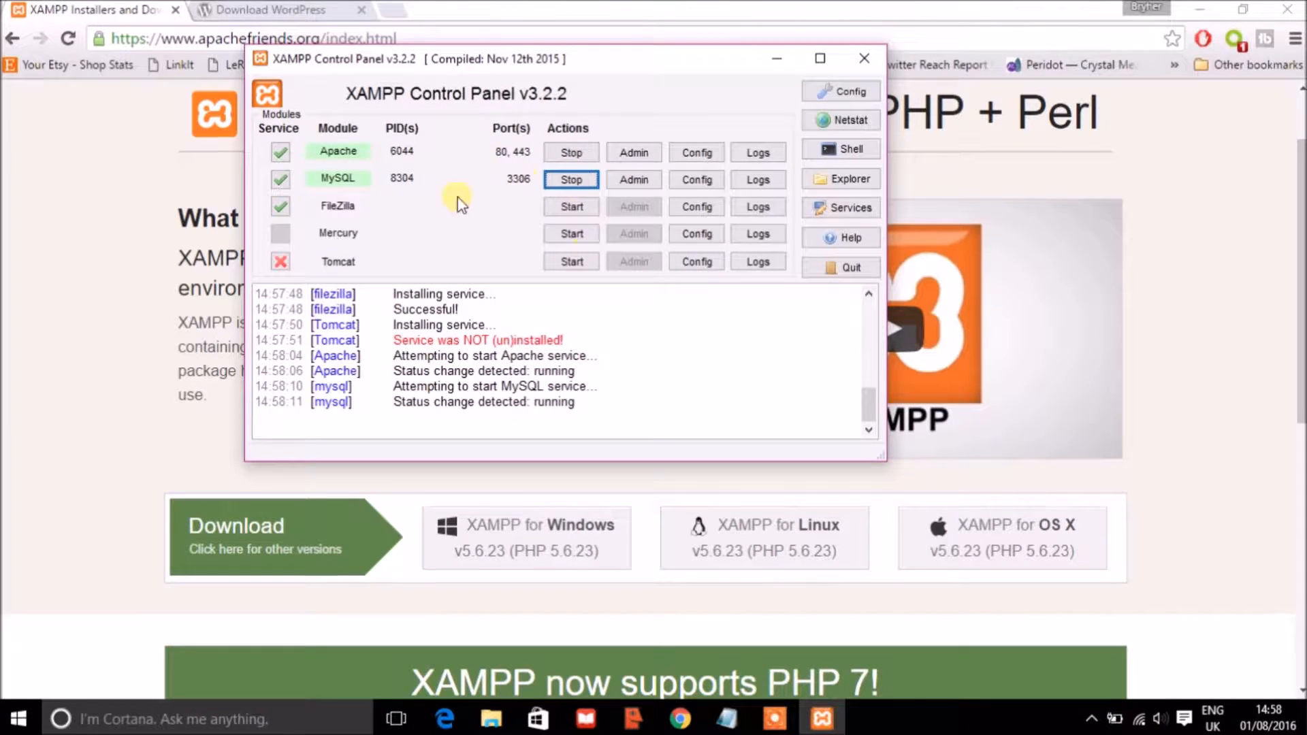
Step: Load localhost in a new Chrome tab to reach the Welcome to XAMPP dashboard
{"action": "left_click", "coordinate": [391, 10]}
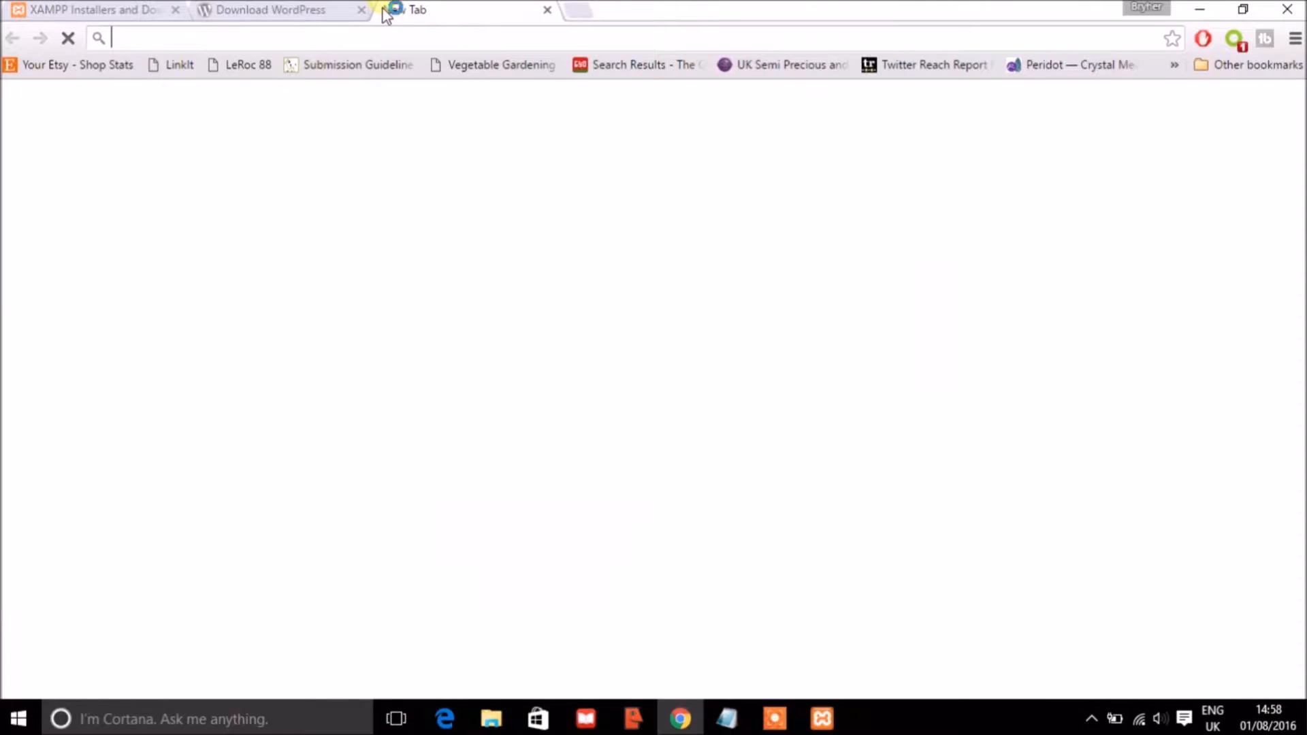
{"action": "type", "text": "local"}
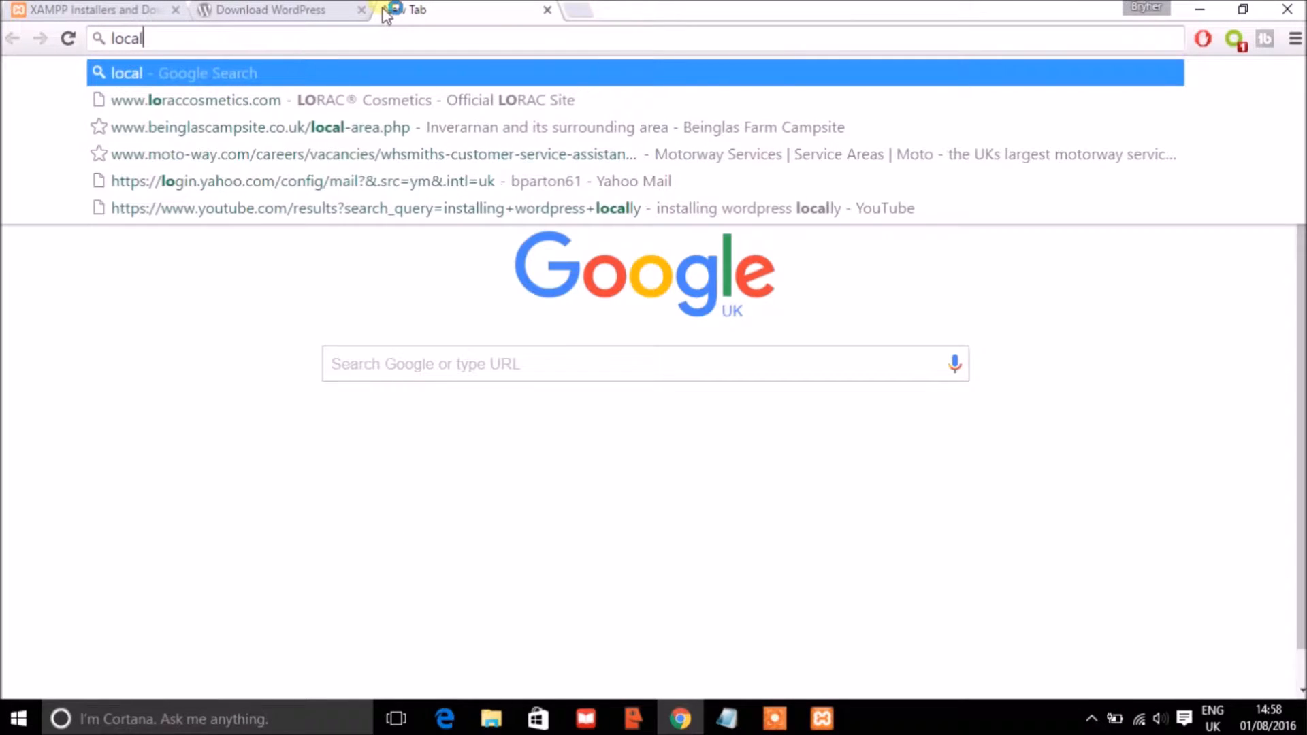
{"action": "type", "text": "host"}
{"action": "key", "text": "Return"}
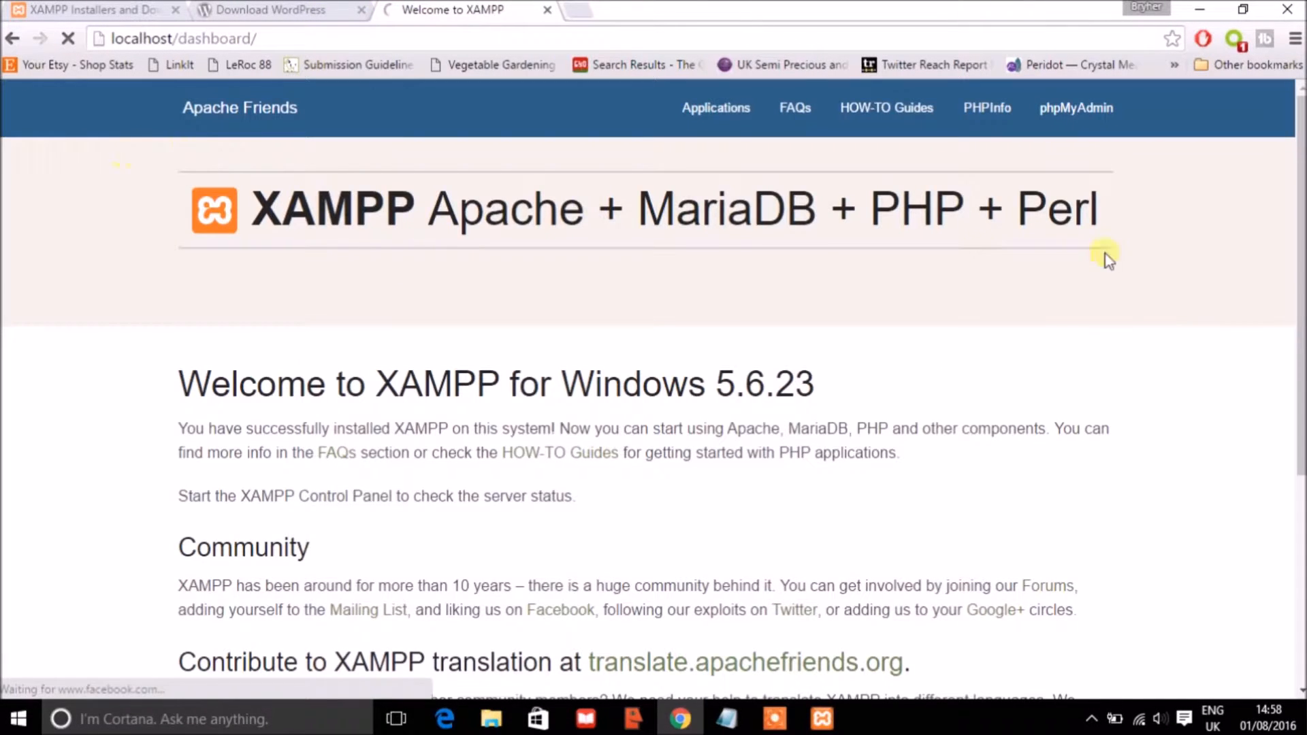
{"action": "triple_click", "coordinate": [1106, 257]}
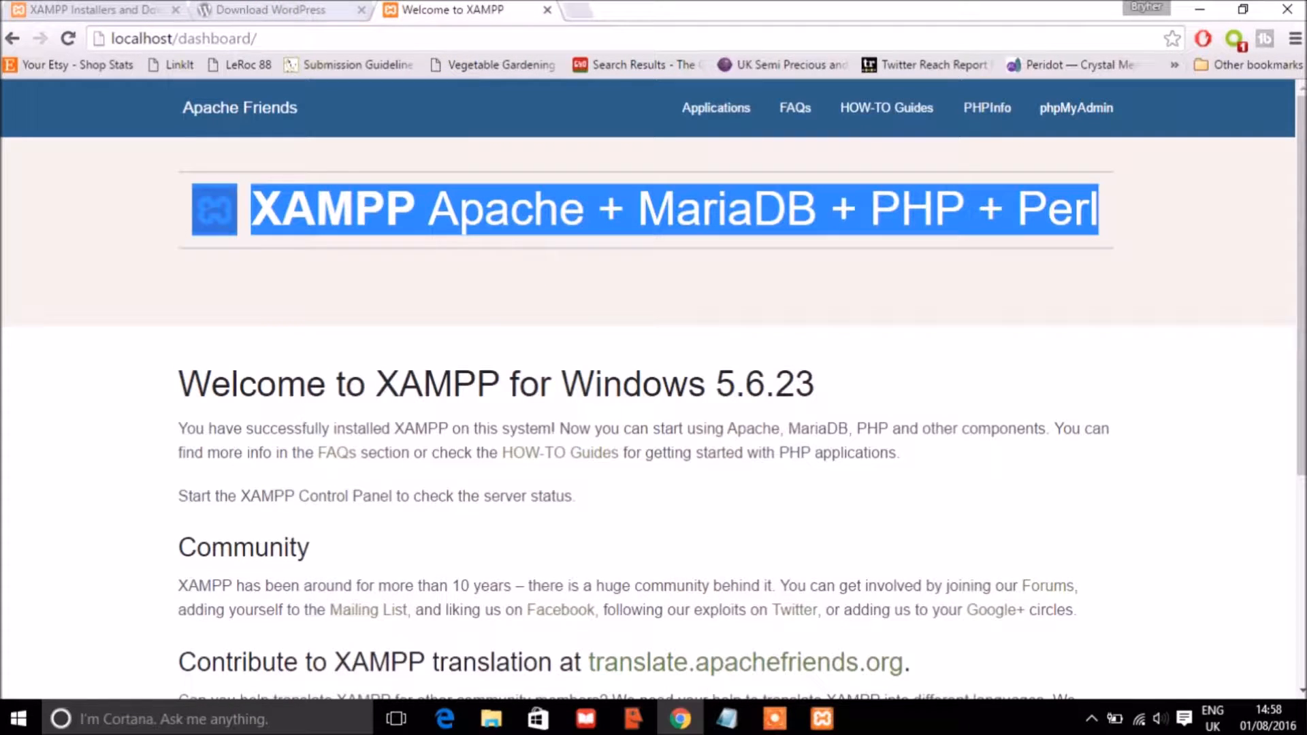
{"action": "left_click", "coordinate": [823, 720]}
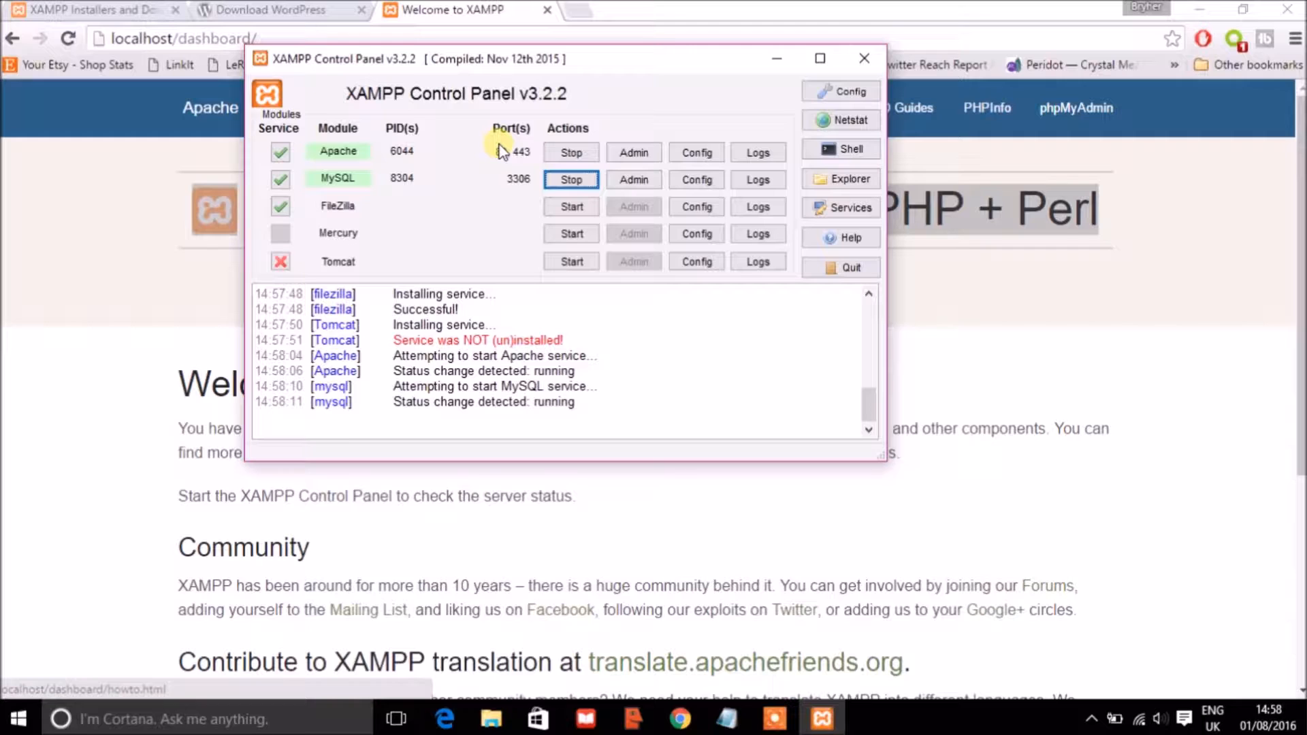
Step: Run iisreset /stop in an administrator Command Prompt, then stop Apache in XAMPP
{"action": "left_click", "coordinate": [185, 722]}
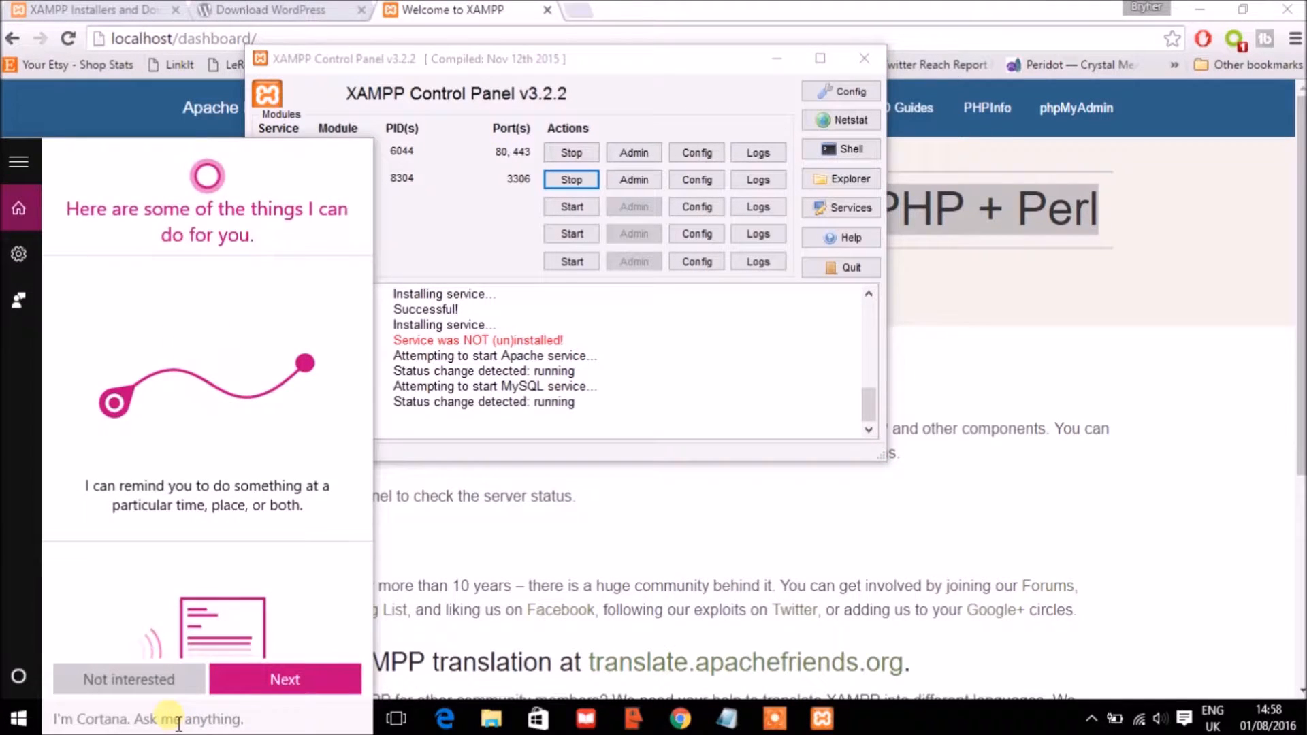
{"action": "type", "text": "cmd"}
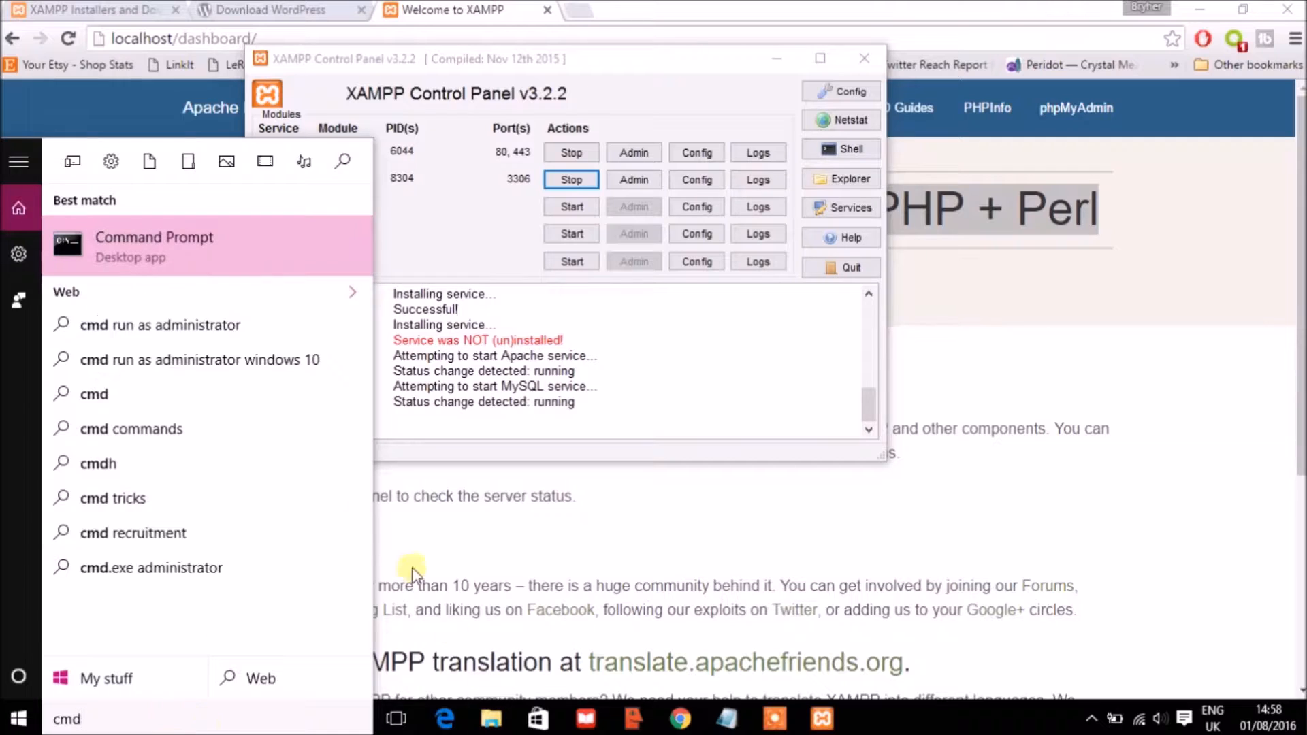
{"action": "right_click", "coordinate": [183, 260]}
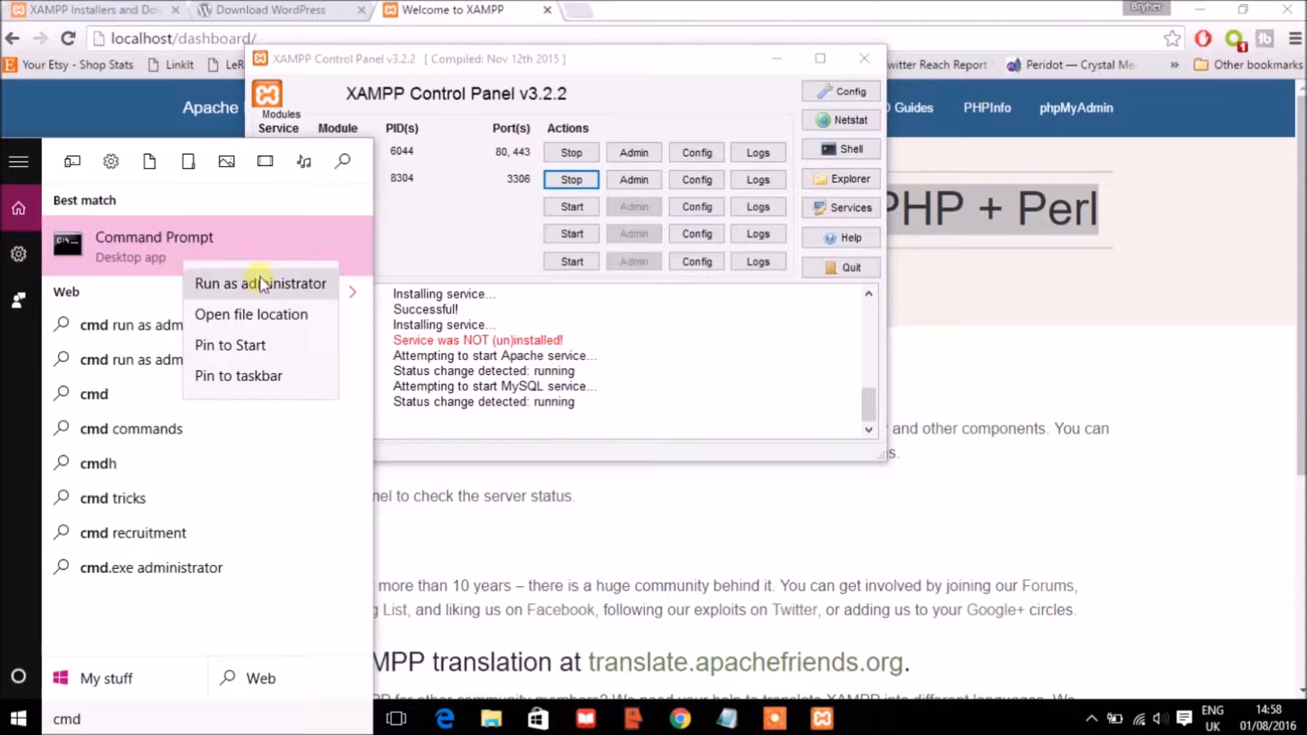
{"action": "left_click", "coordinate": [264, 284]}
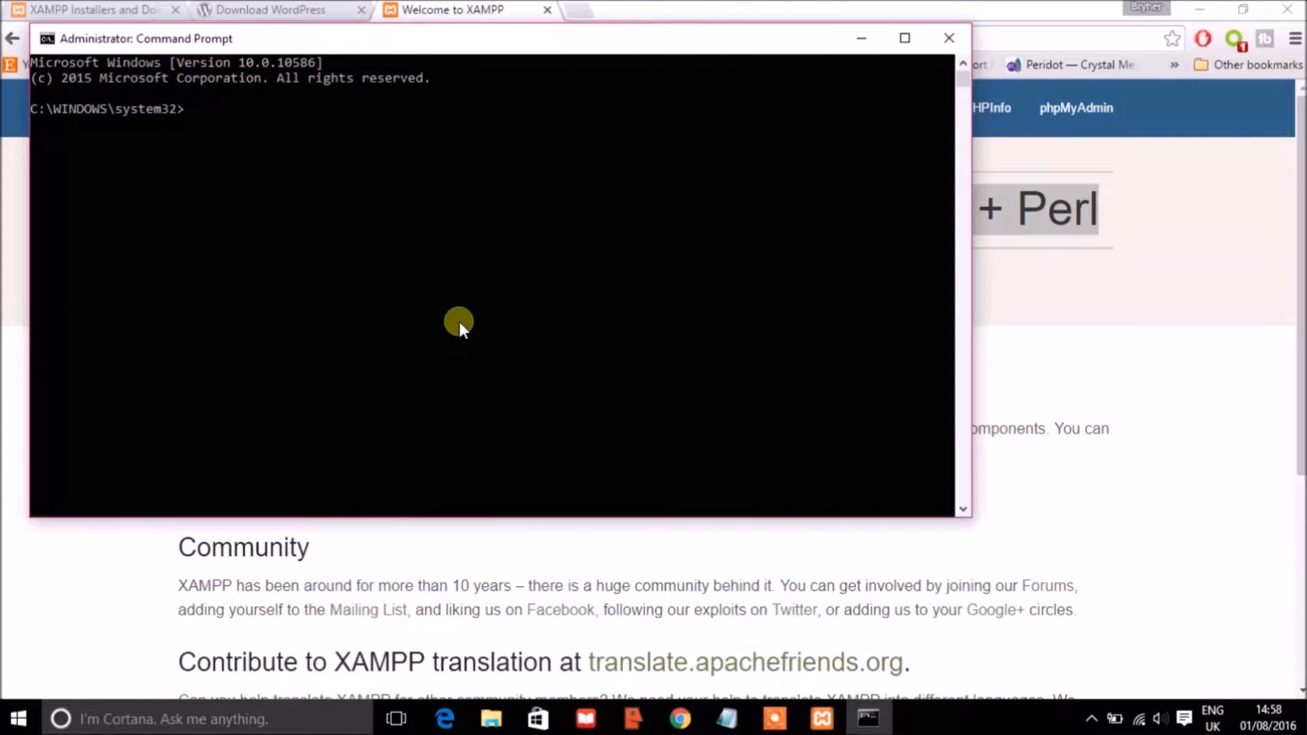
{"action": "left_click", "coordinate": [455, 295]}
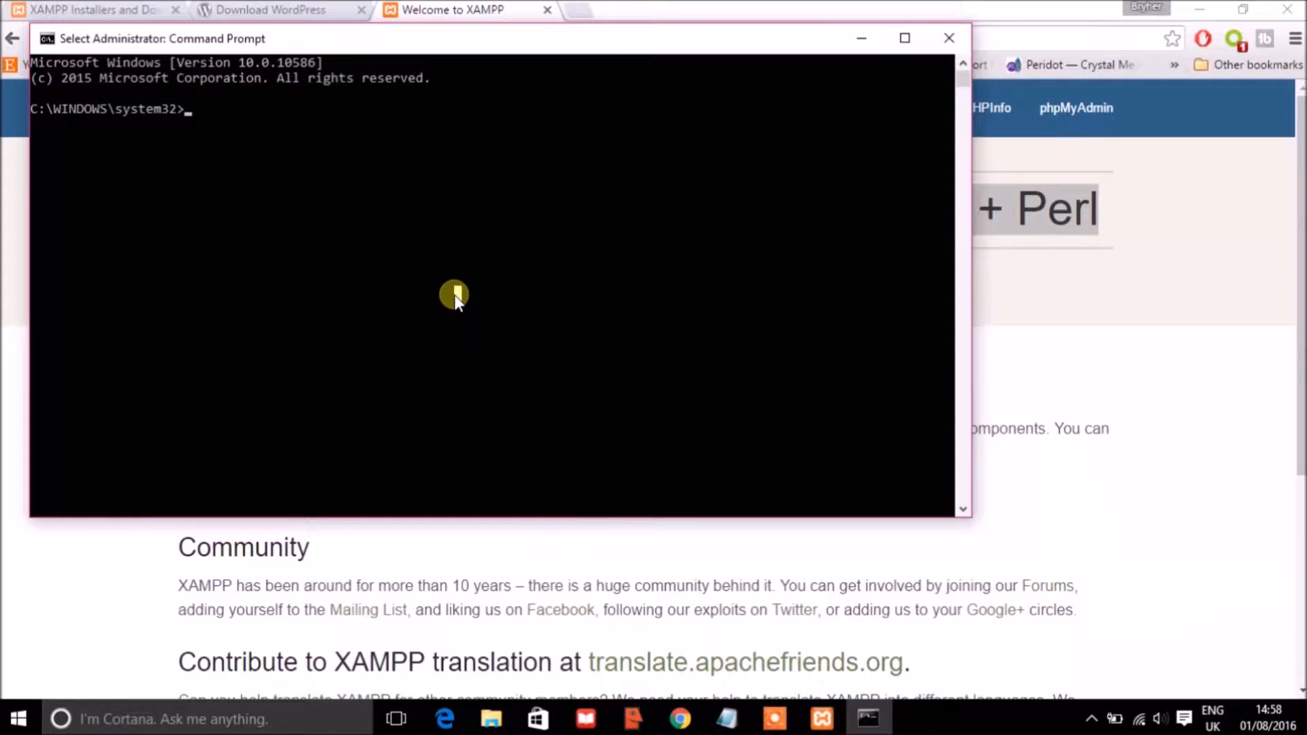
{"action": "type", "text": "iisr"}
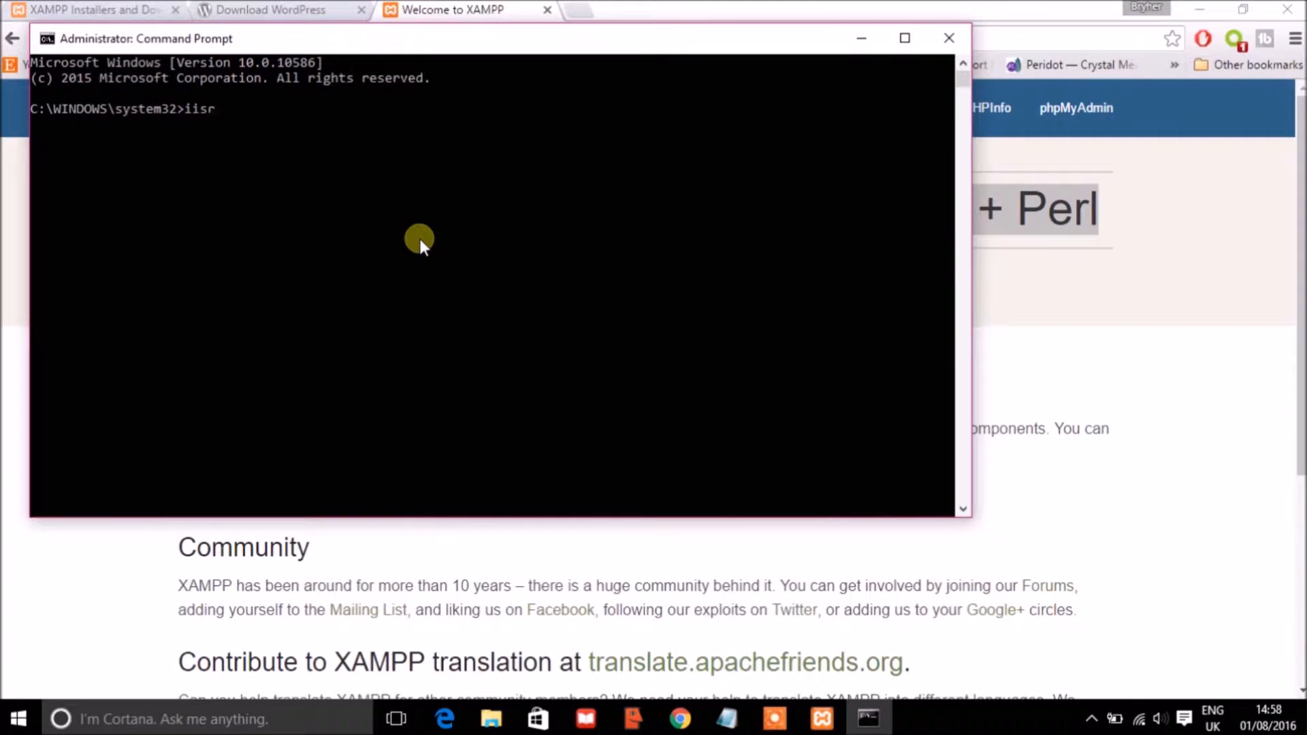
{"action": "type", "text": "eset /stop"}
{"action": "key", "text": "Return"}
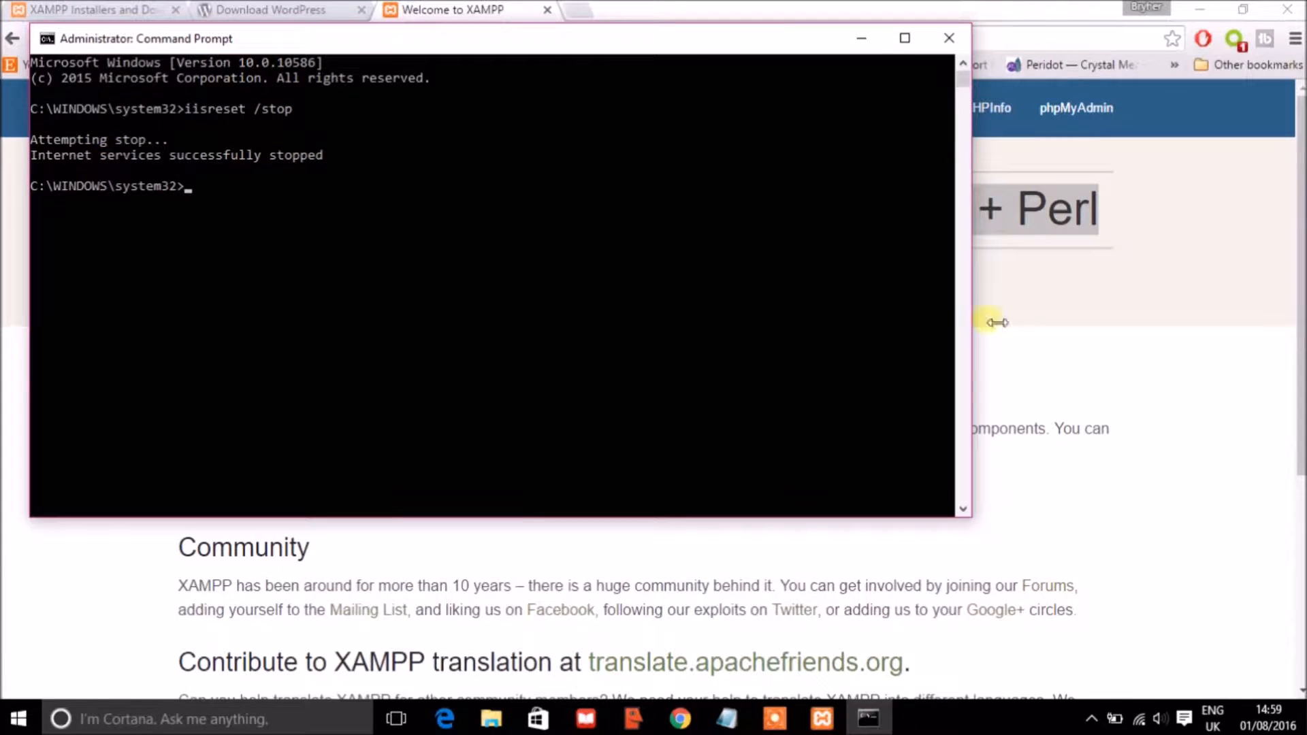
{"action": "left_click", "coordinate": [949, 42]}
{"action": "left_click", "coordinate": [570, 153]}
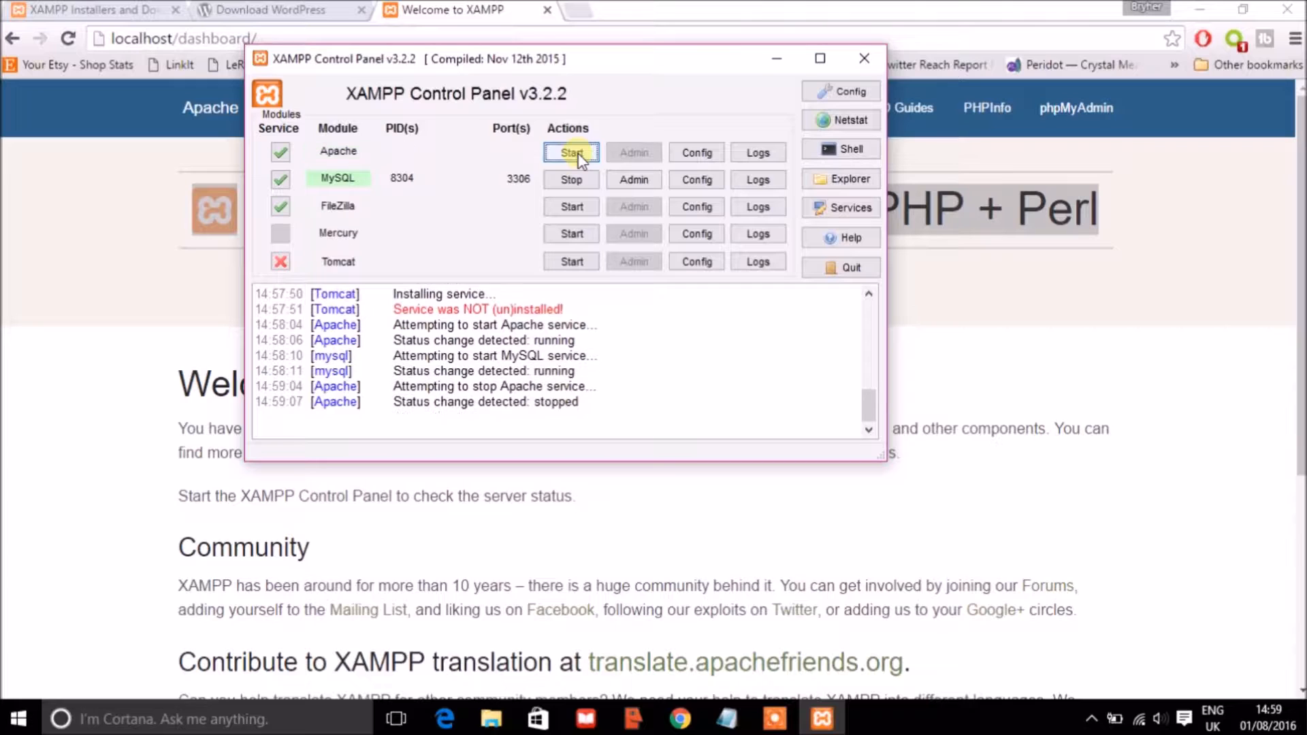
Step: Restart Apache and open the C:\xampp folder from the Control Panel's Explorer button
{"action": "left_click", "coordinate": [576, 153]}
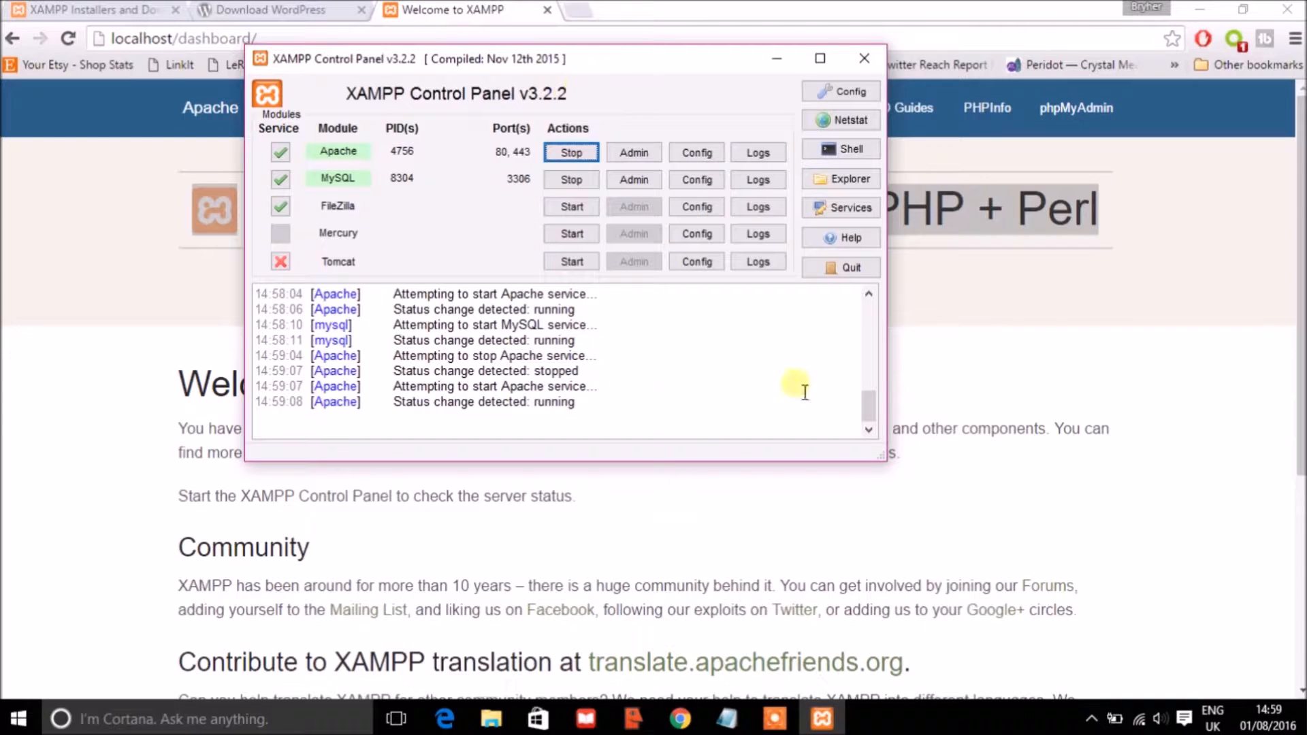
{"action": "left_click", "coordinate": [848, 183]}
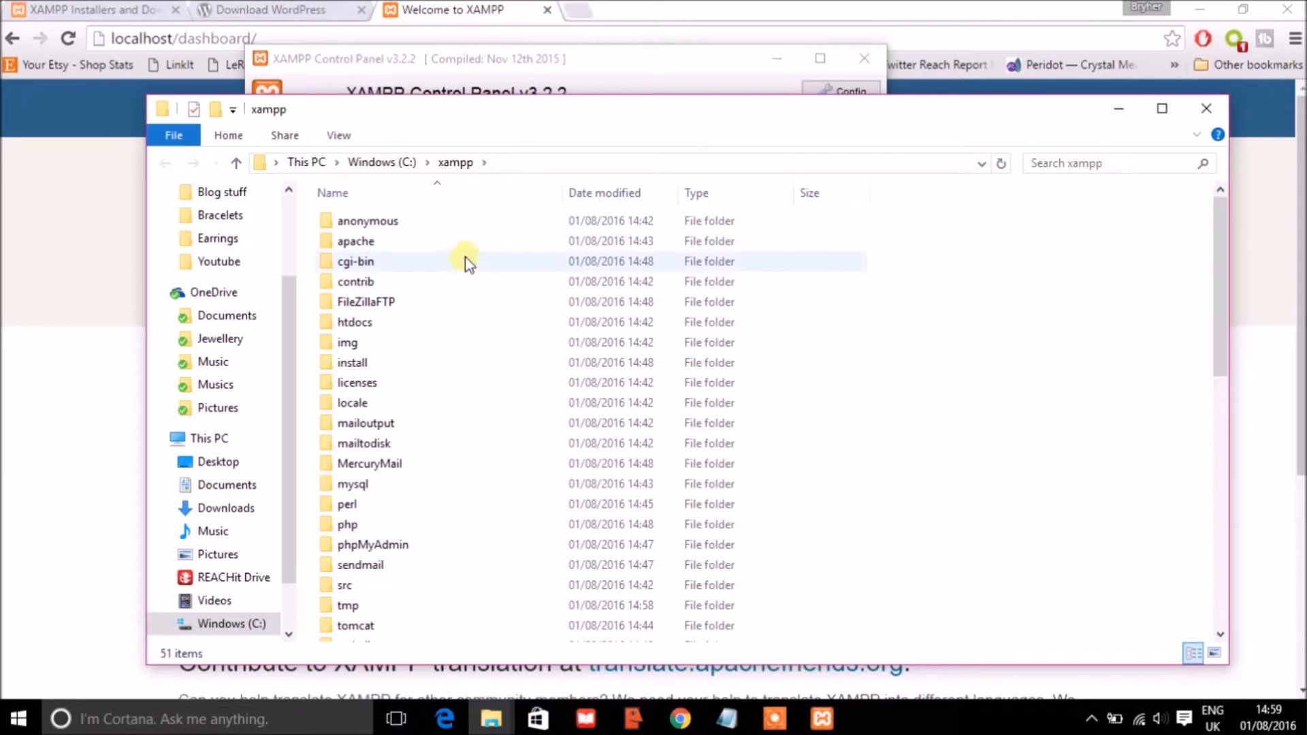
Step: Browse C:\xampp\htdocs, including index.php and the dashboard subfolder, then return to XAMPP
{"action": "double_click", "coordinate": [476, 323]}
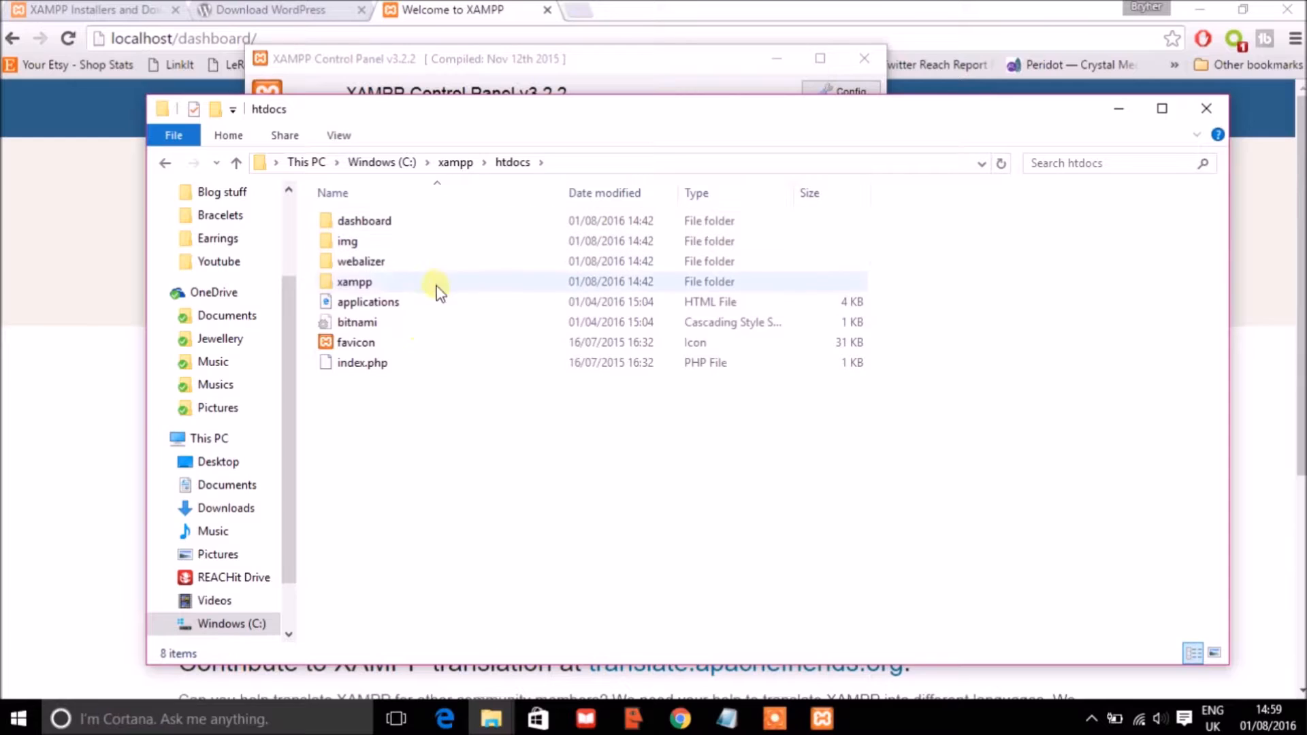
{"action": "left_click", "coordinate": [439, 365]}
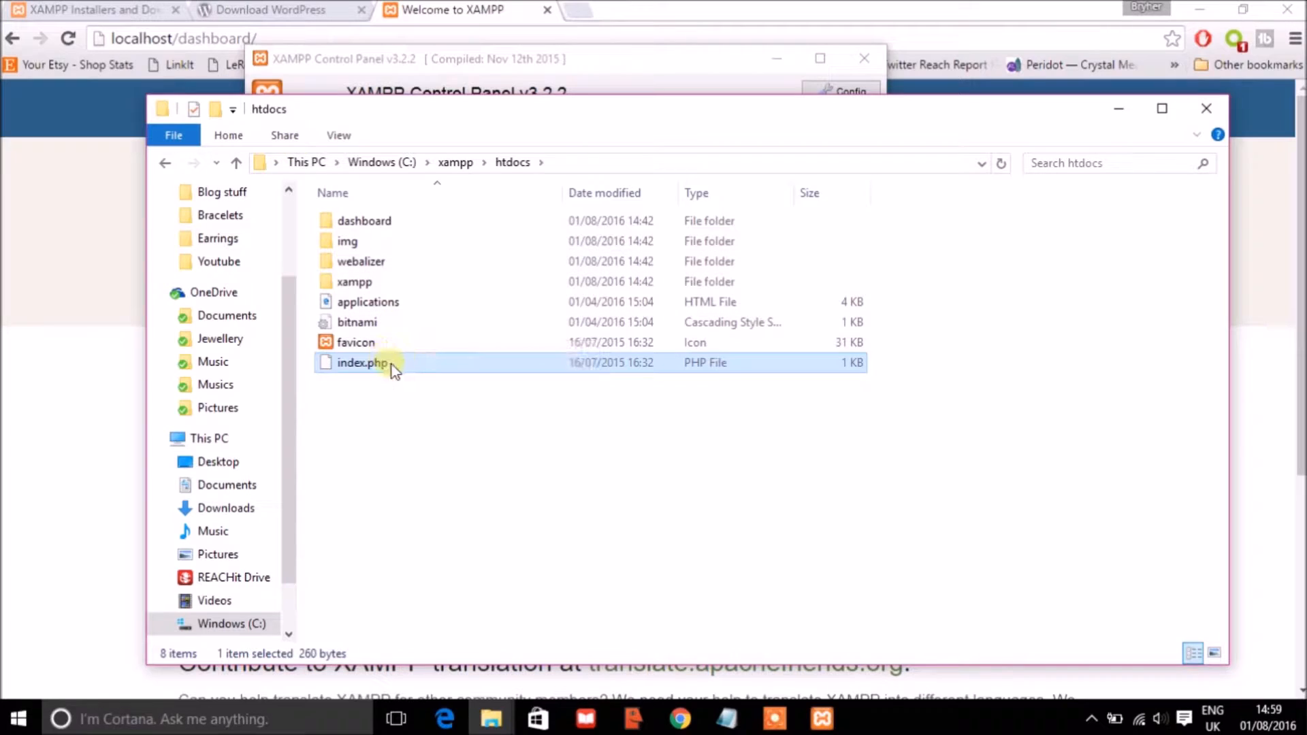
{"action": "double_click", "coordinate": [397, 226]}
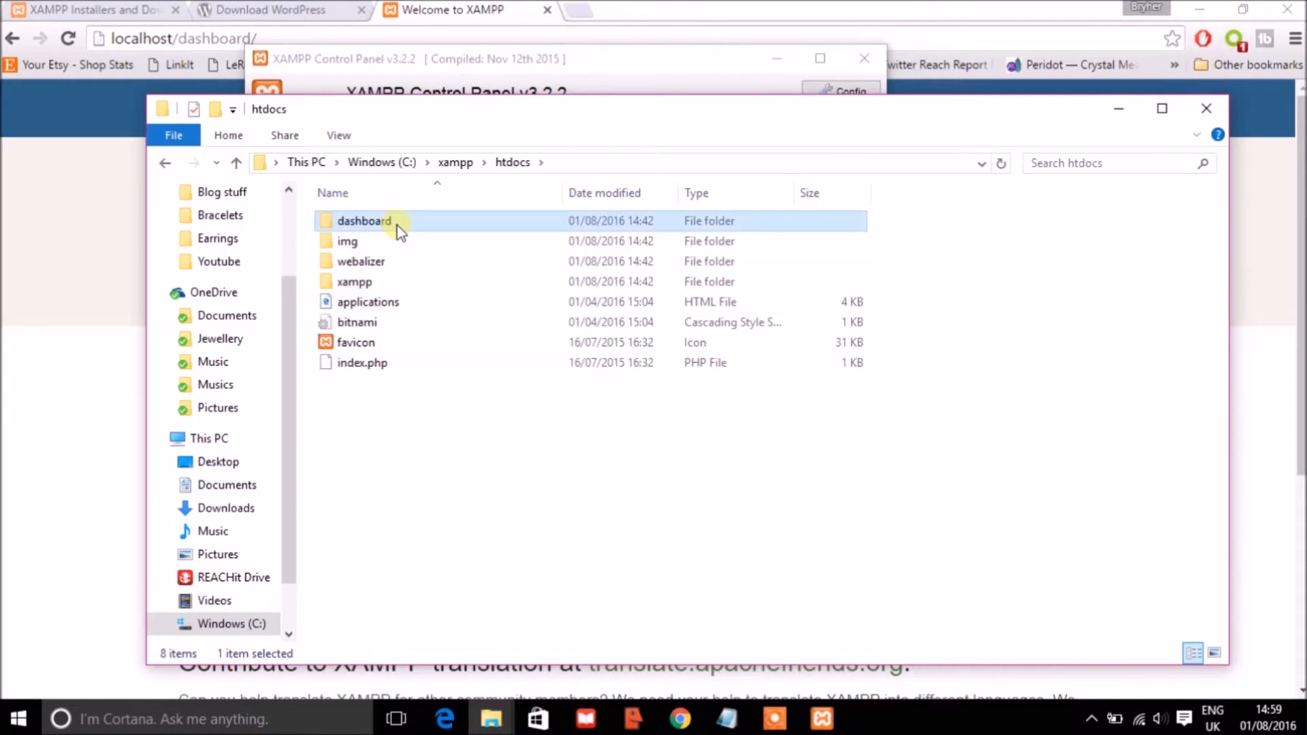
{"action": "scroll", "coordinate": [599, 321], "scroll_direction": "down", "scroll_amount": 2}
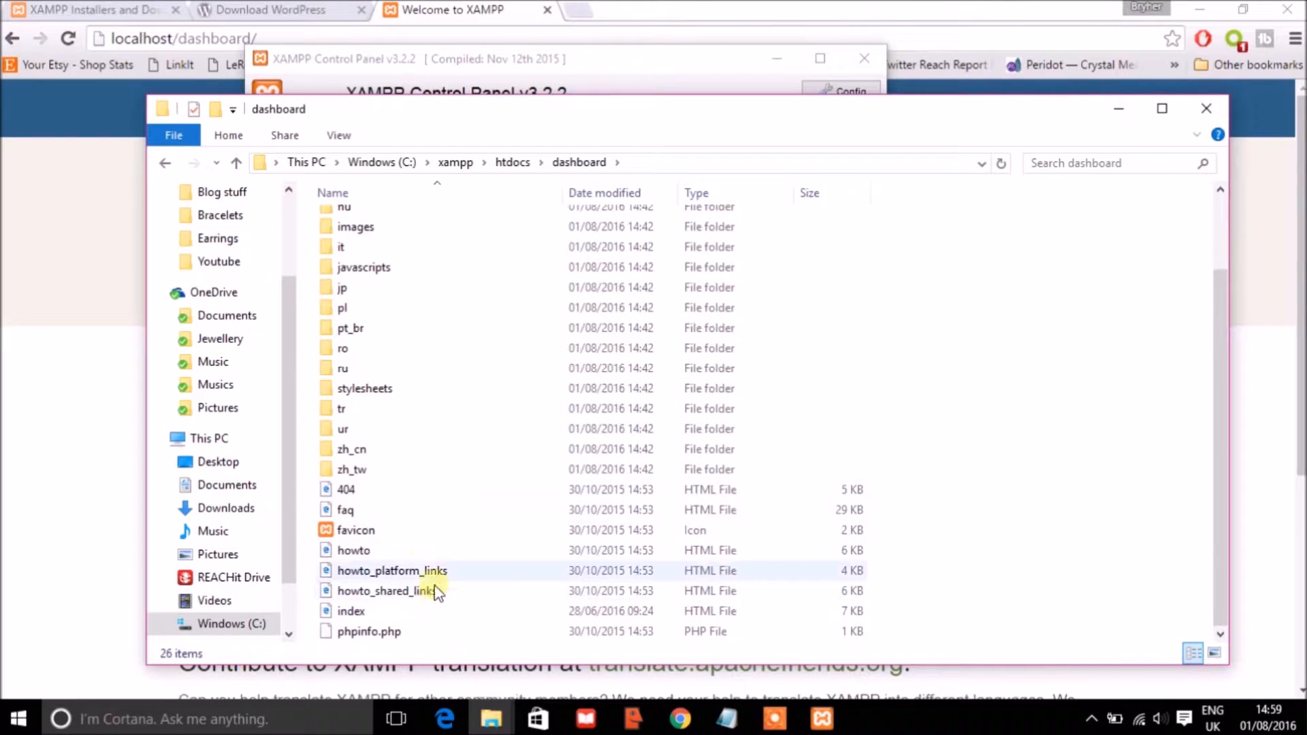
{"action": "left_click", "coordinate": [513, 162]}
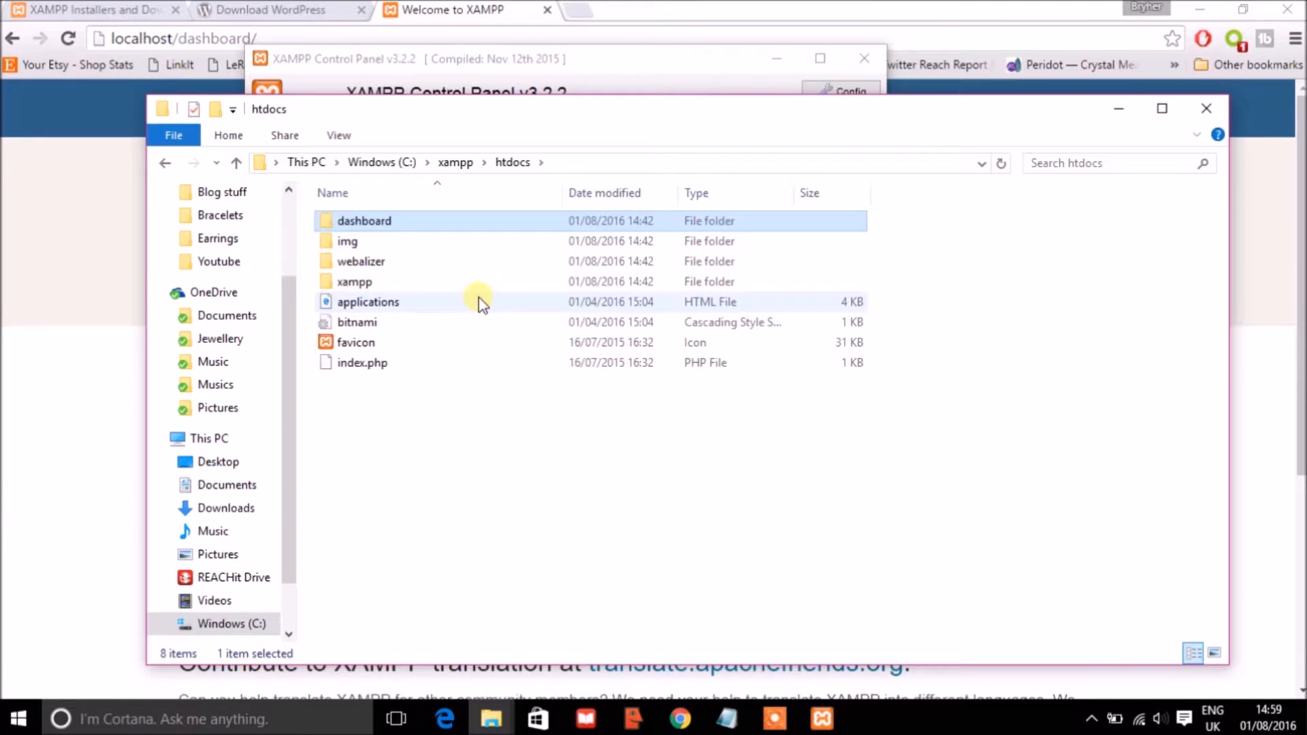
{"action": "left_click", "coordinate": [578, 58]}
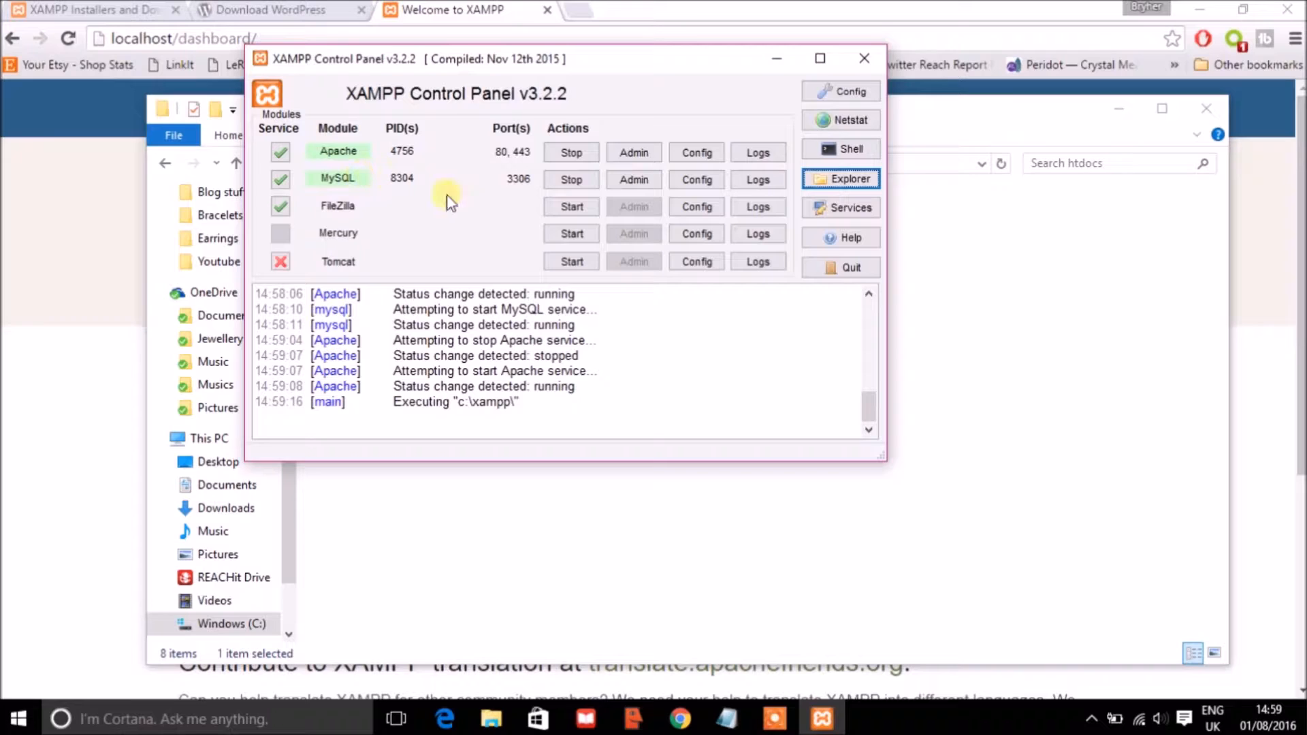
Step: Open localhost/phpmyadmin from MySQL's Admin button and go to the New database page
{"action": "left_click", "coordinate": [638, 181]}
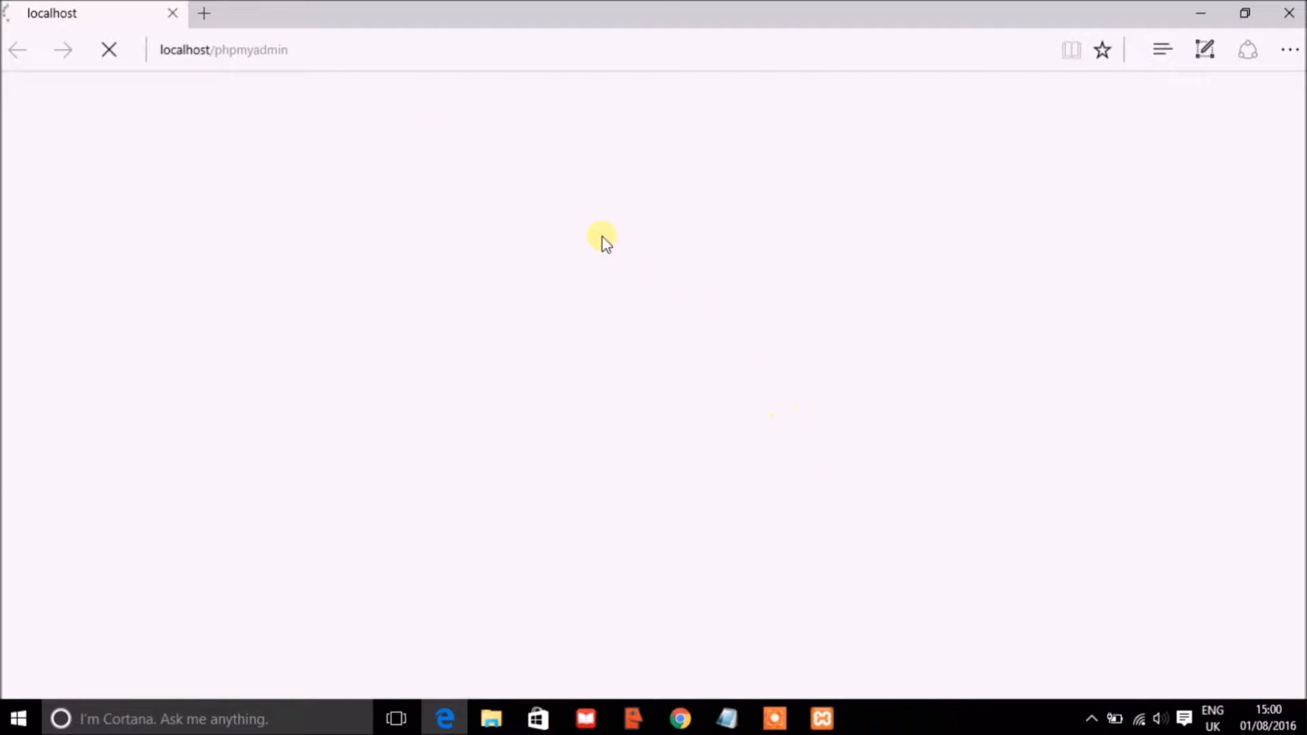
{"action": "left_click", "coordinate": [170, 49]}
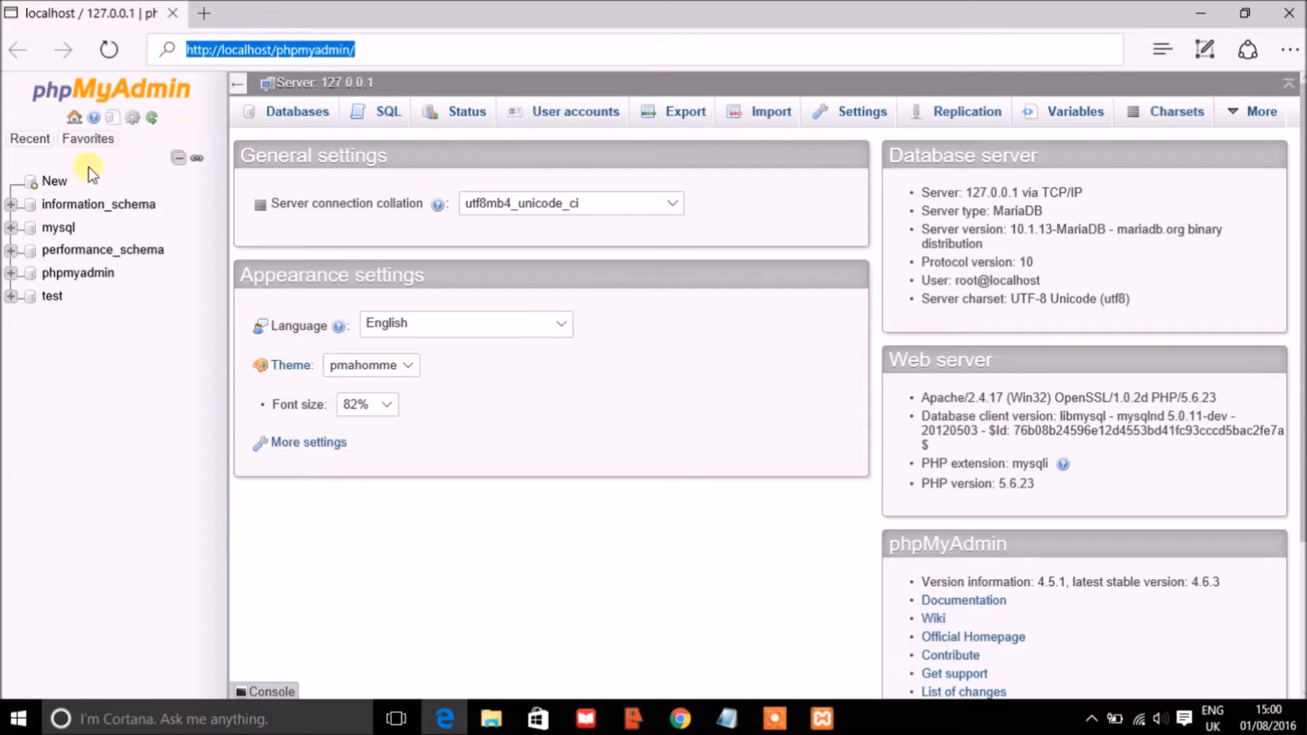
{"action": "left_click", "coordinate": [59, 181]}
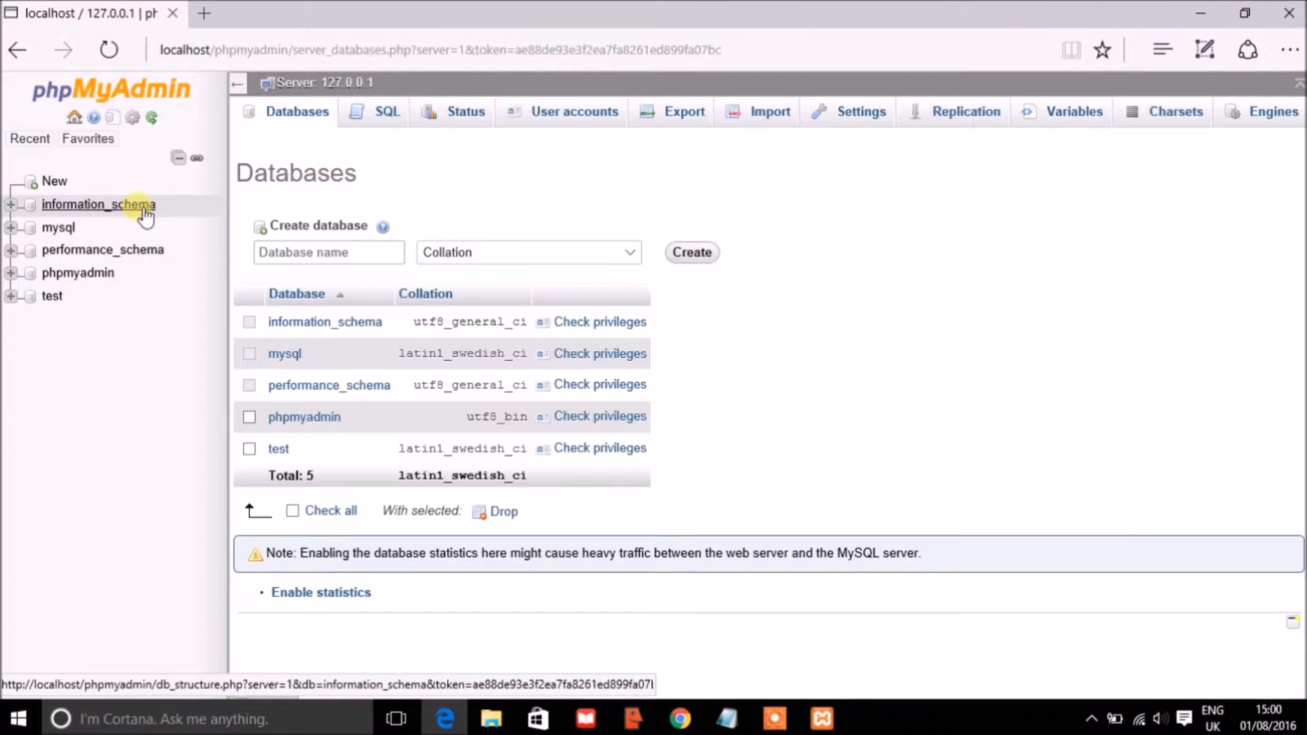
Step: Enter hinting_wp_tutorial as the new database name and create the database
{"action": "left_click", "coordinate": [363, 261]}
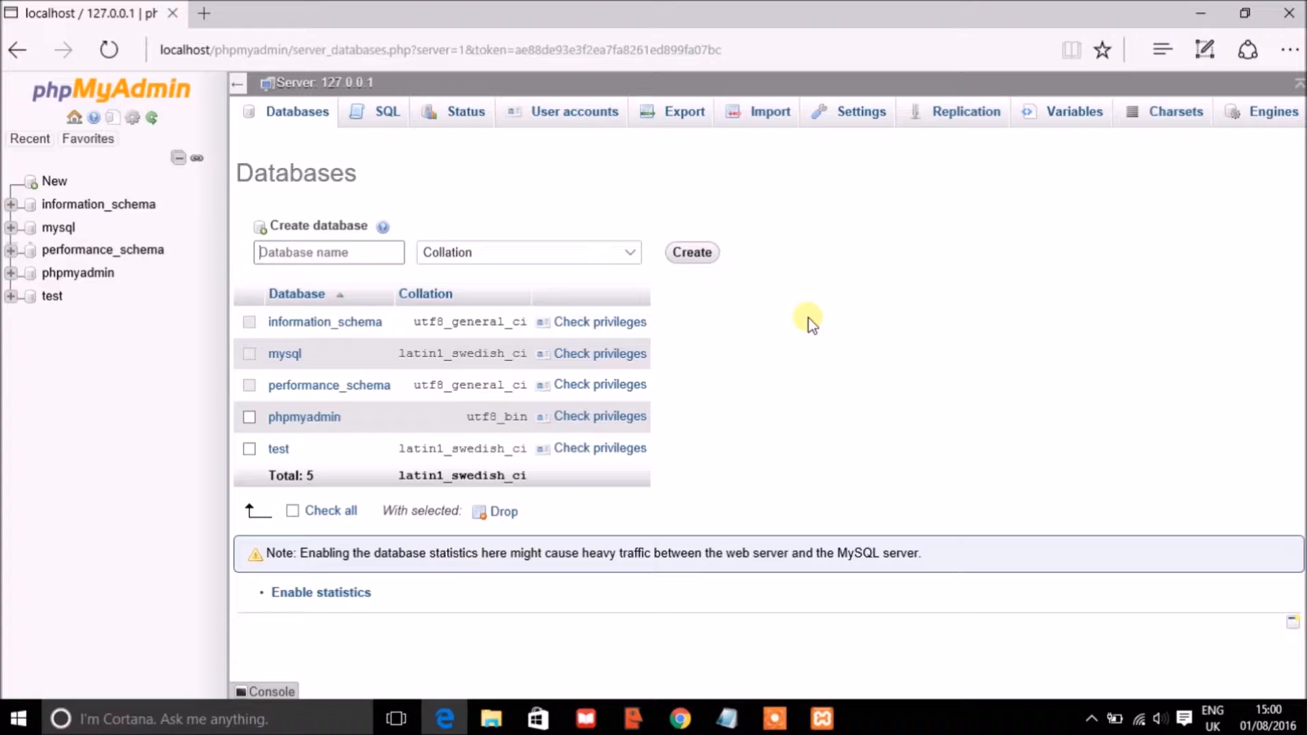
{"action": "type", "text": "Hintling"}
{"action": "left_click_drag", "start_coordinate": [364, 252], "coordinate": [238, 225]}
{"action": "left_click", "coordinate": [337, 235]}
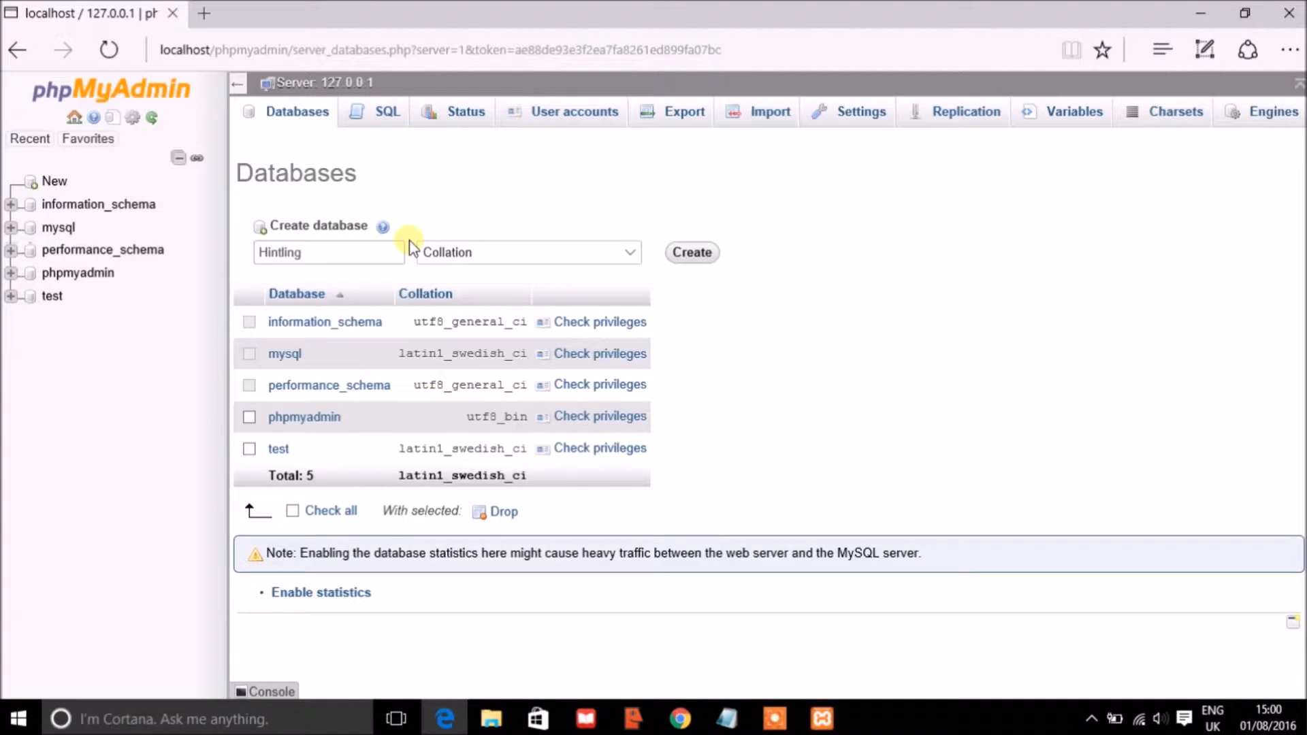
{"action": "left_click_drag", "start_coordinate": [320, 251], "coordinate": [257, 251]}
{"action": "left_click", "coordinate": [187, 265]}
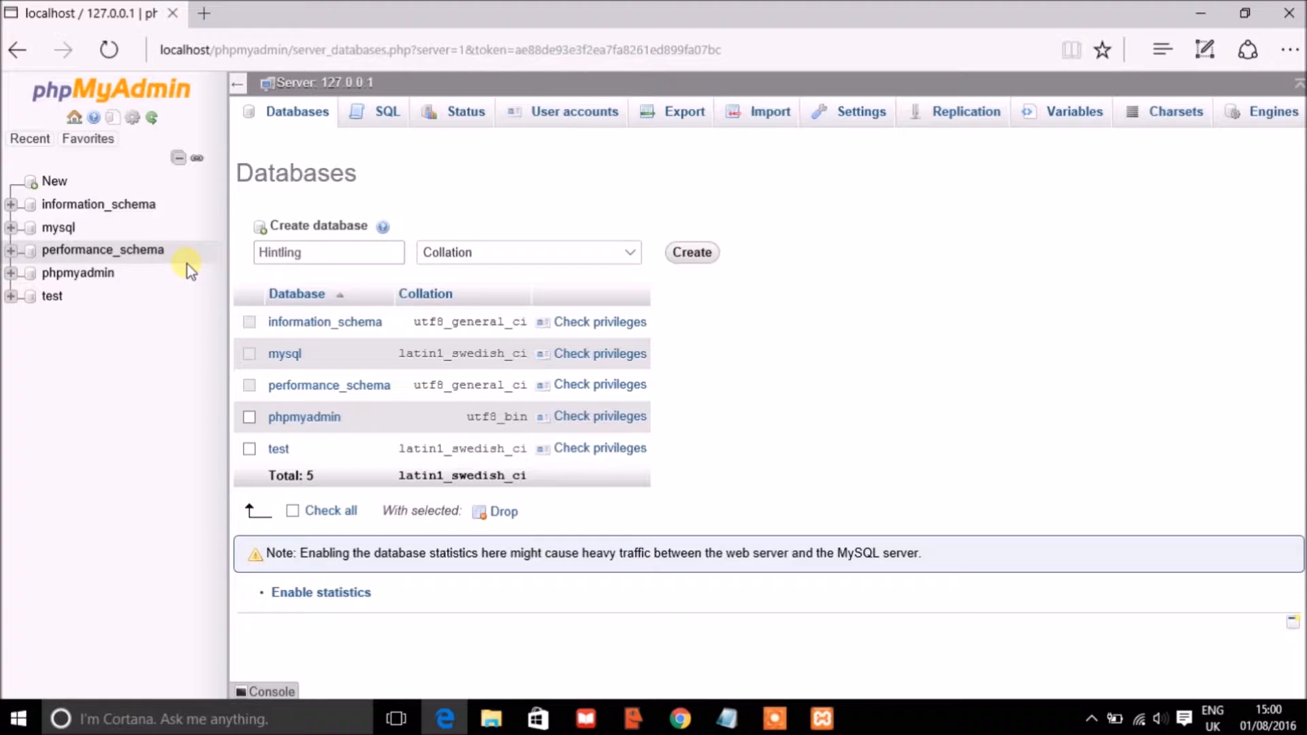
{"action": "double_click", "coordinate": [344, 257]}
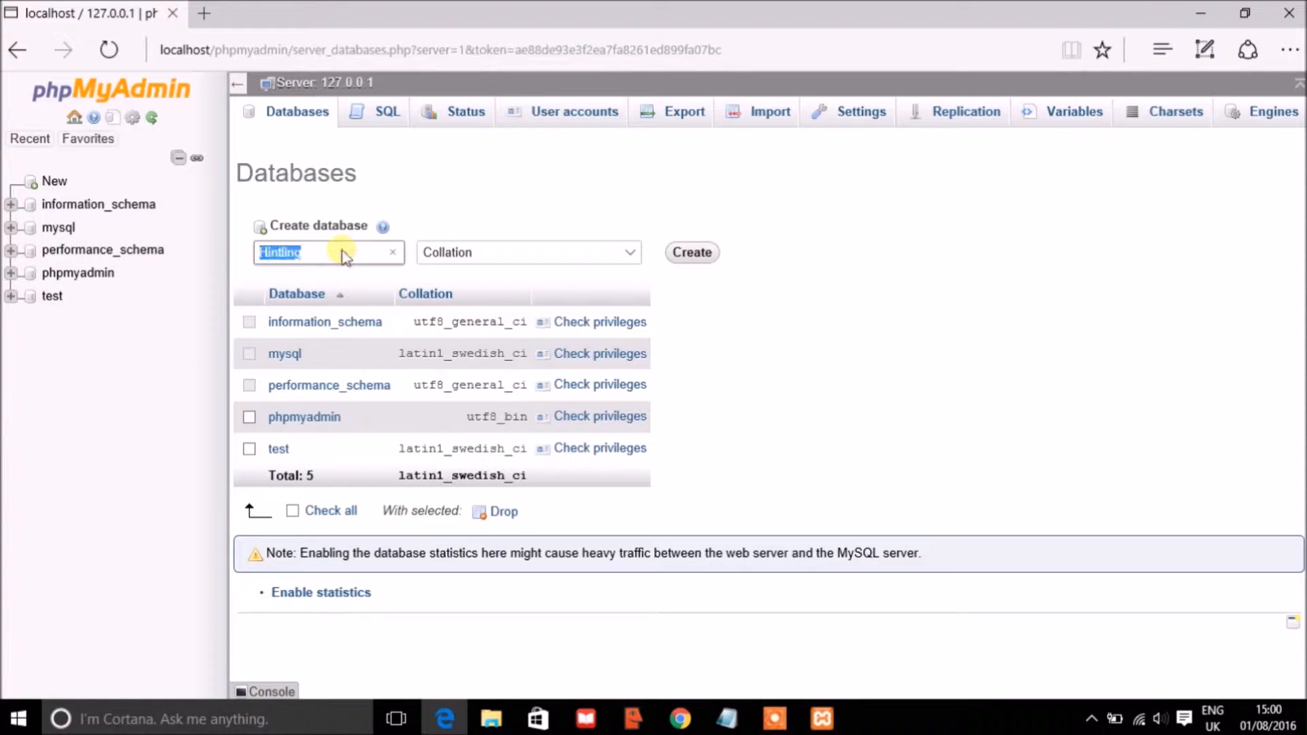
{"action": "type", "text": "h"}
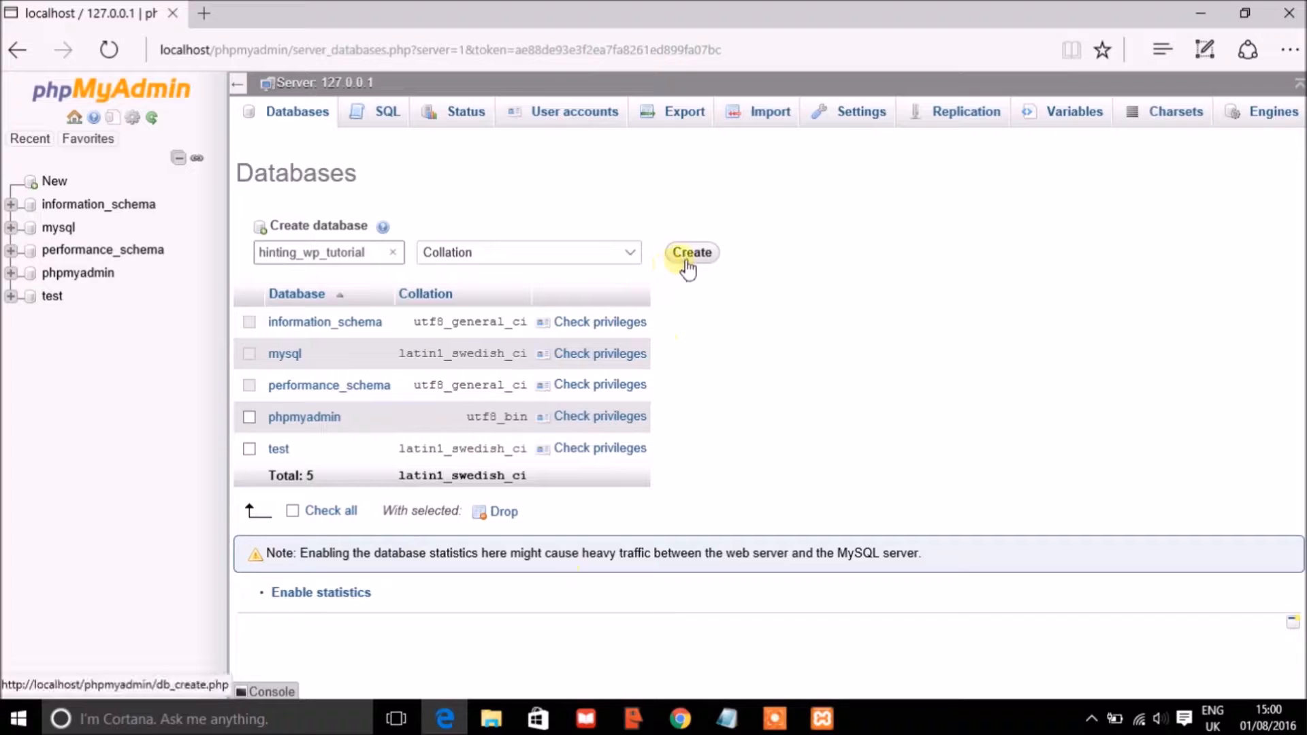
{"action": "left_click", "coordinate": [982, 264]}
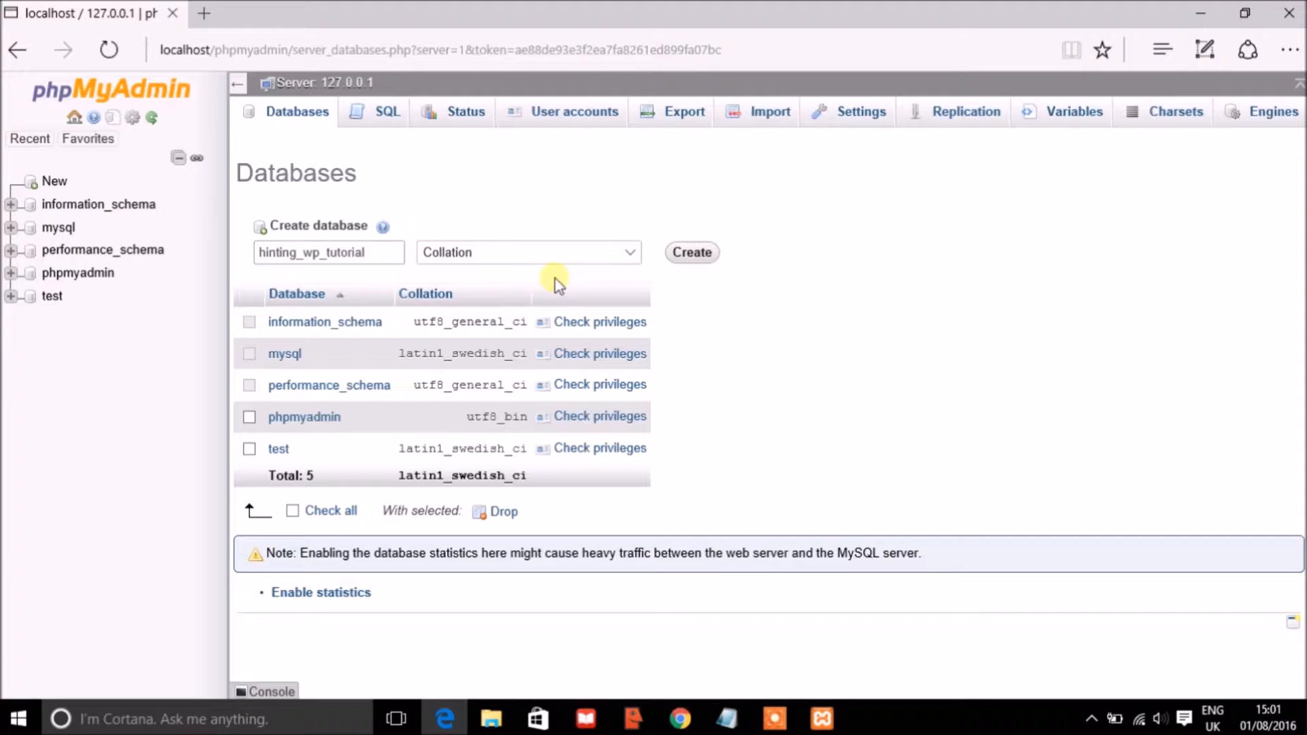
{"action": "left_click", "coordinate": [698, 252]}
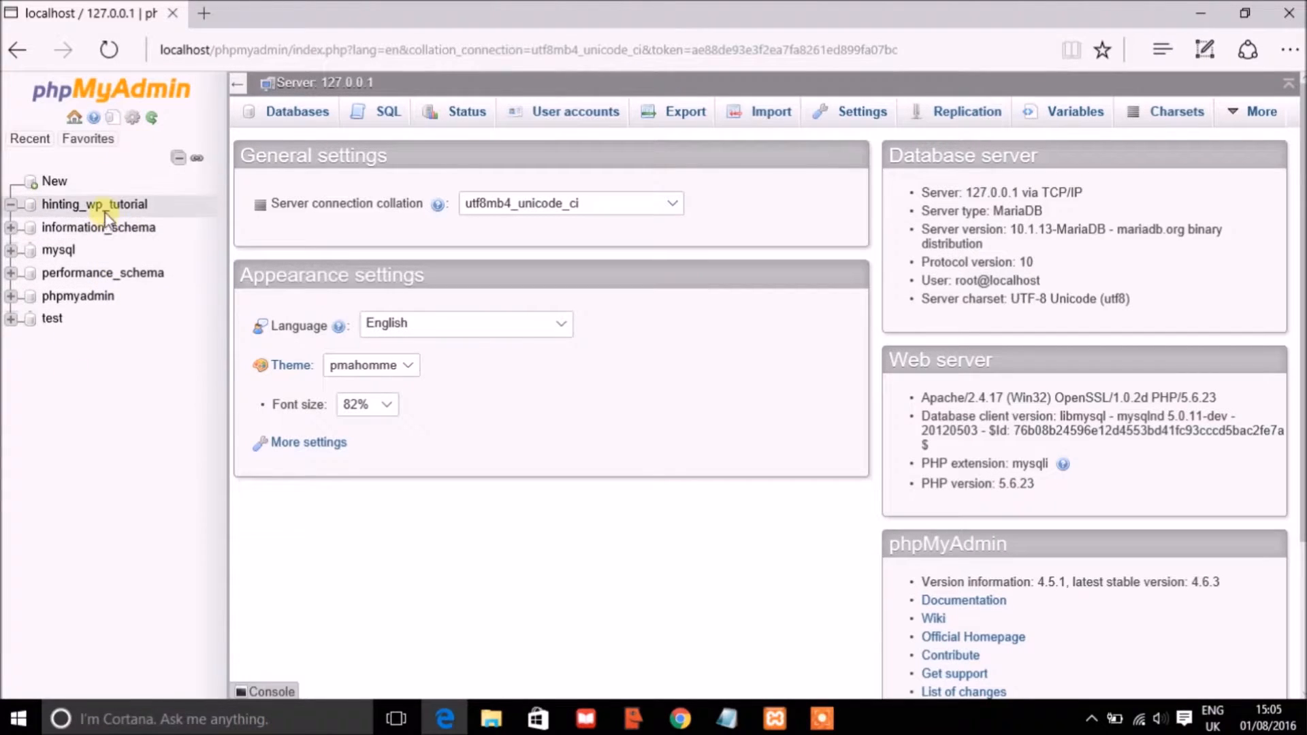
Step: Open the hinting_wp_tutorial database's Privileges page and start a new user account
{"action": "left_click", "coordinate": [136, 205]}
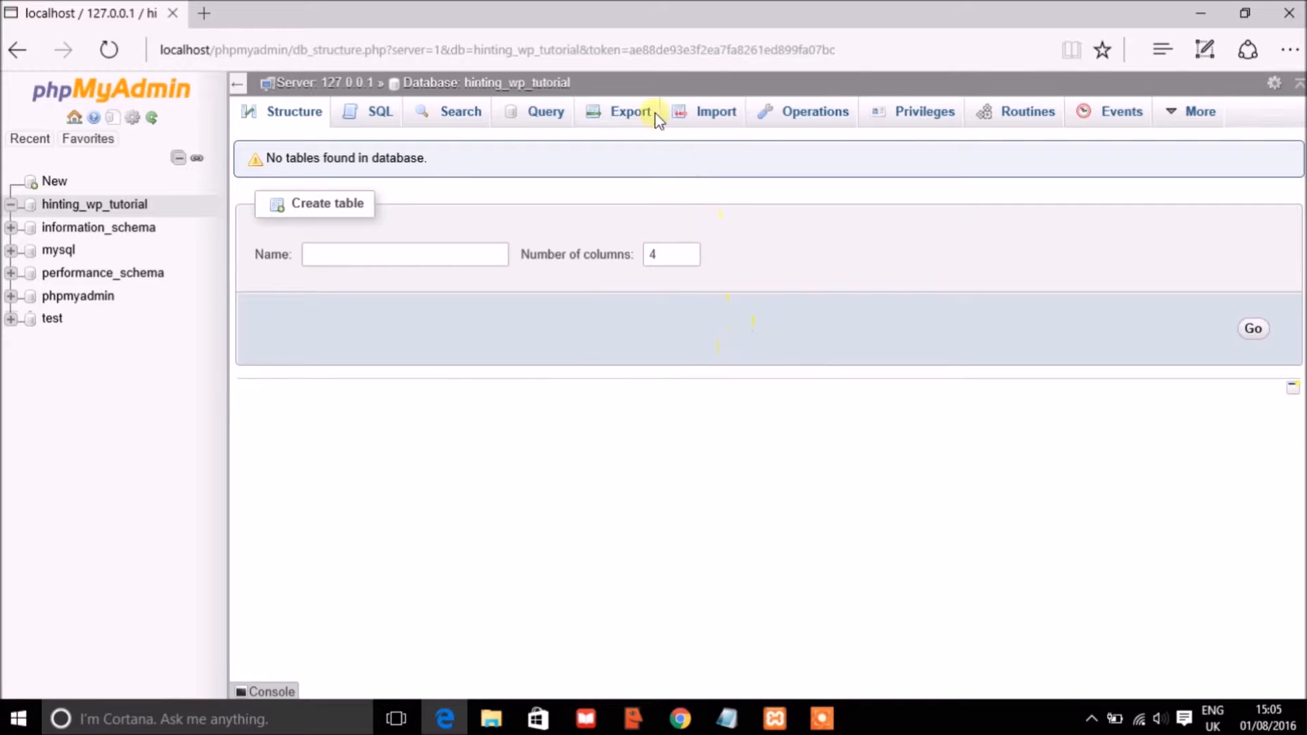
{"action": "left_click", "coordinate": [924, 113]}
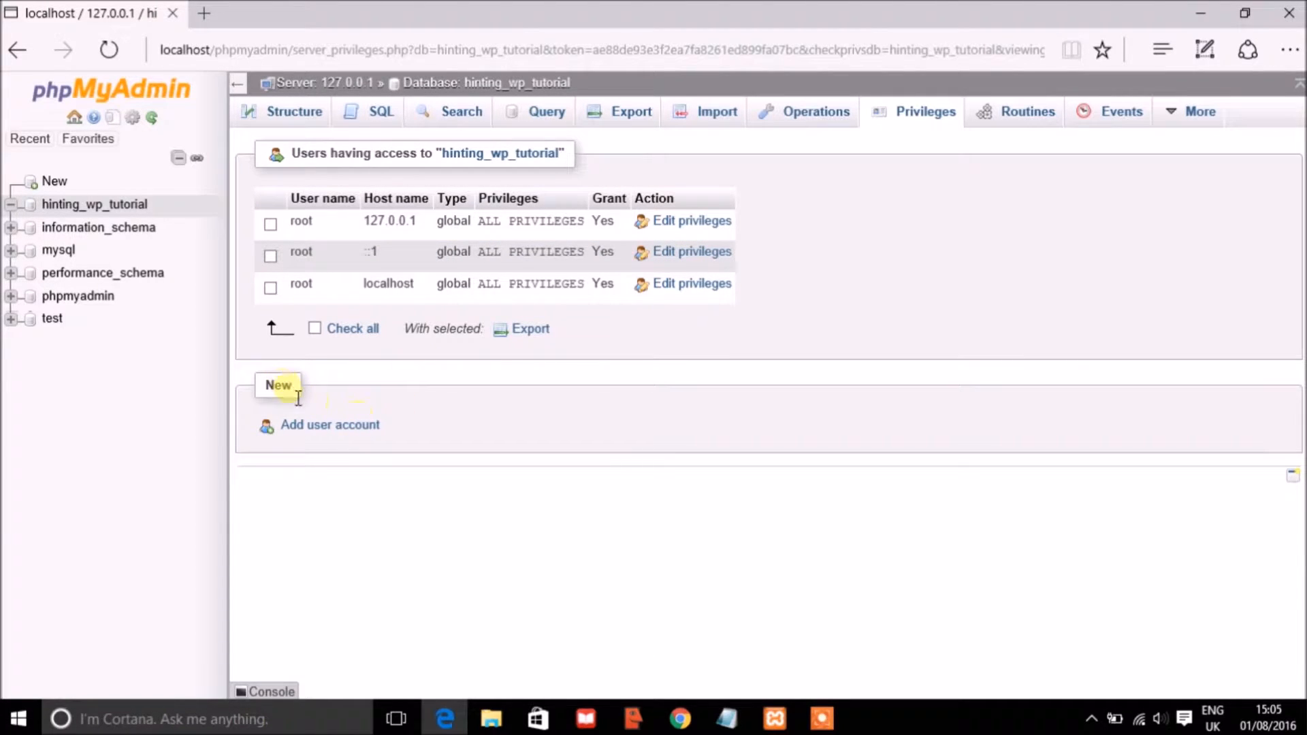
{"action": "left_click", "coordinate": [321, 424]}
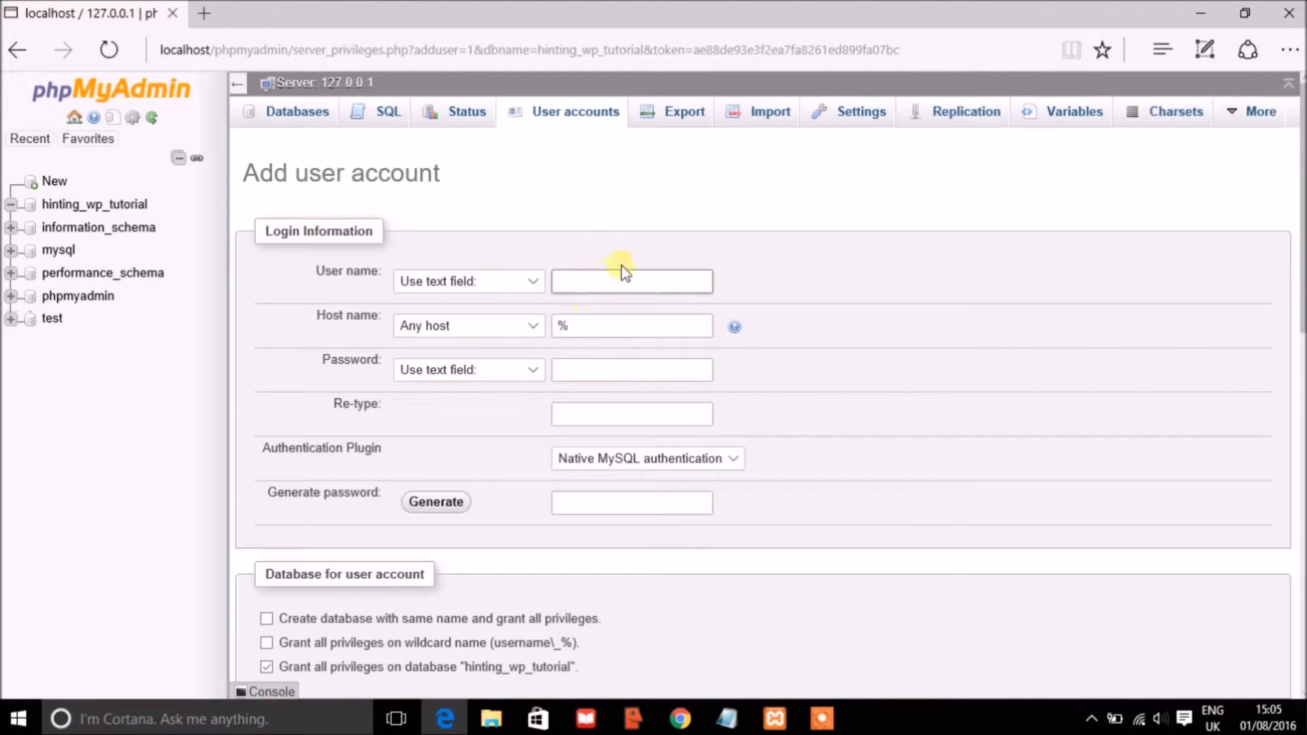
Step: Set the new account's user name to wp_tutorial
{"action": "type", "text": "hi"}
{"action": "type", "text": "ol"}
{"action": "left_click_drag", "start_coordinate": [604, 282], "coordinate": [502, 268]}
{"action": "key", "text": "BackSpace"}
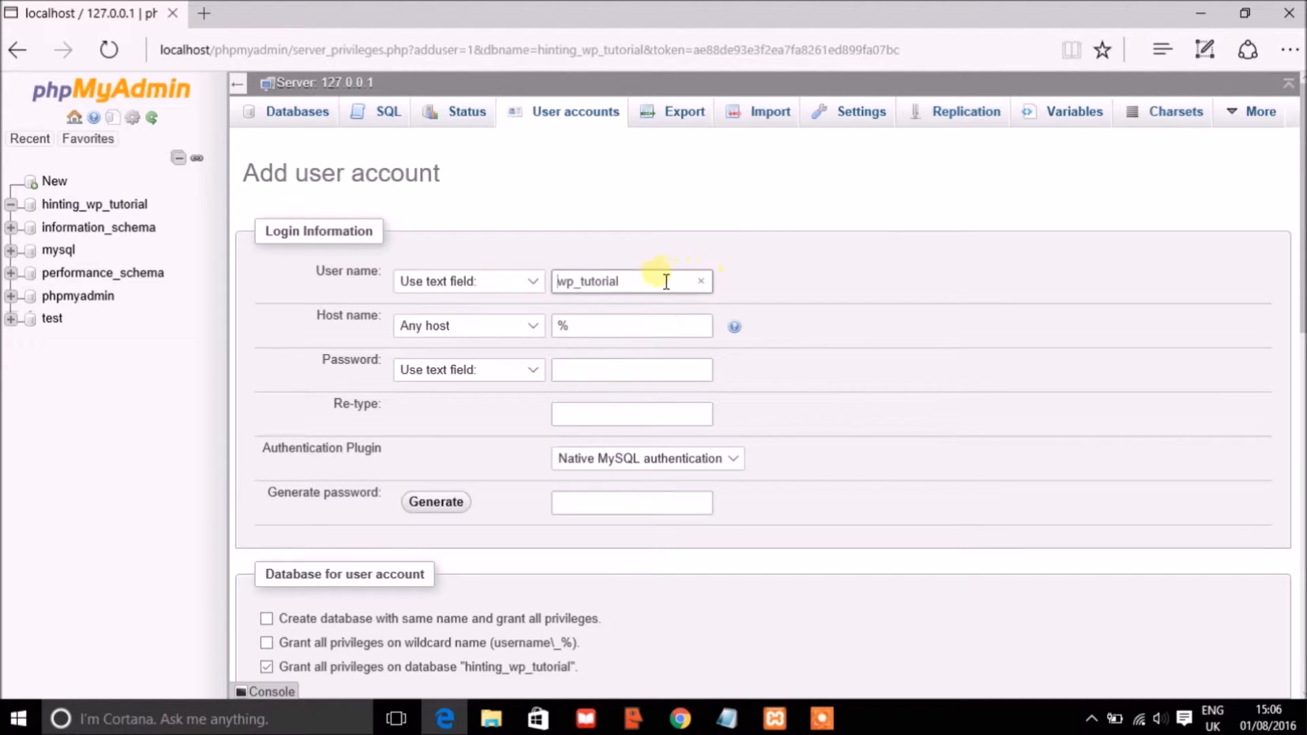
{"action": "left_click", "coordinate": [633, 282]}
{"action": "left_click_drag", "start_coordinate": [625, 281], "coordinate": [671, 282]}
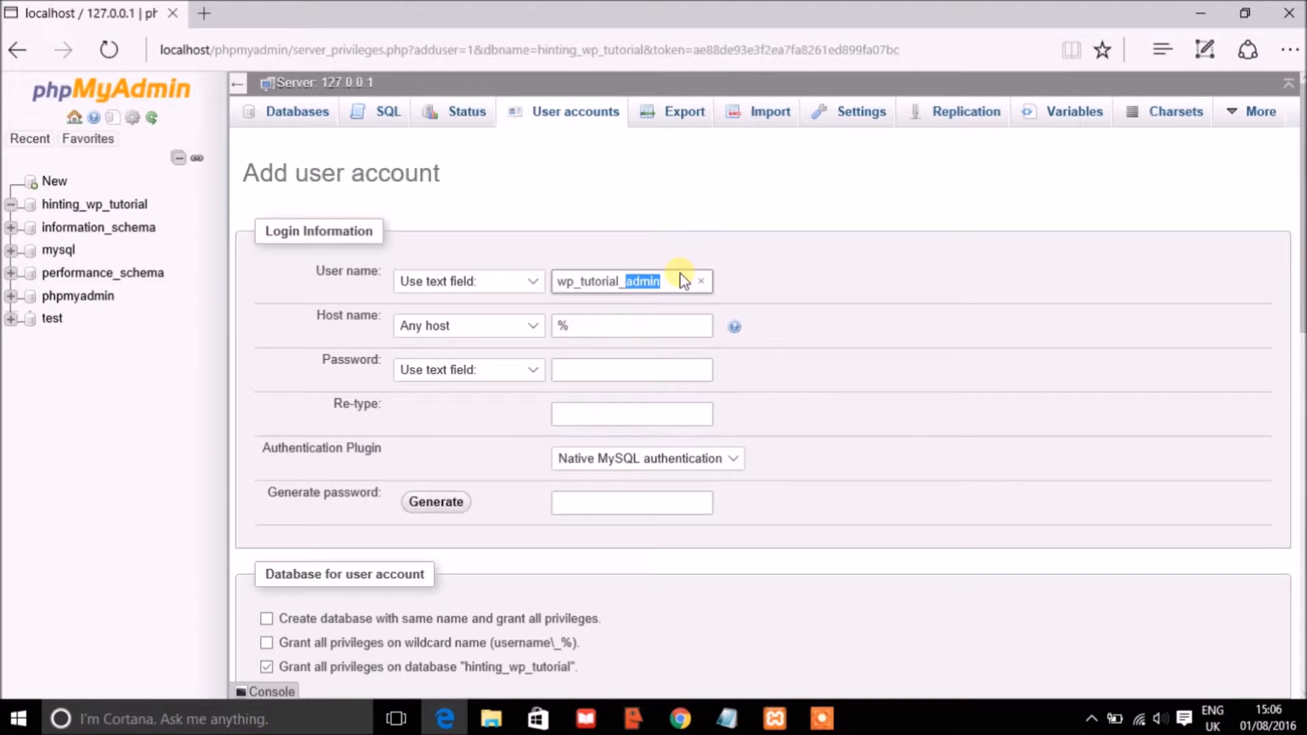
{"action": "key", "text": "BackSpace"}
{"action": "key", "text": "BackSpace"}
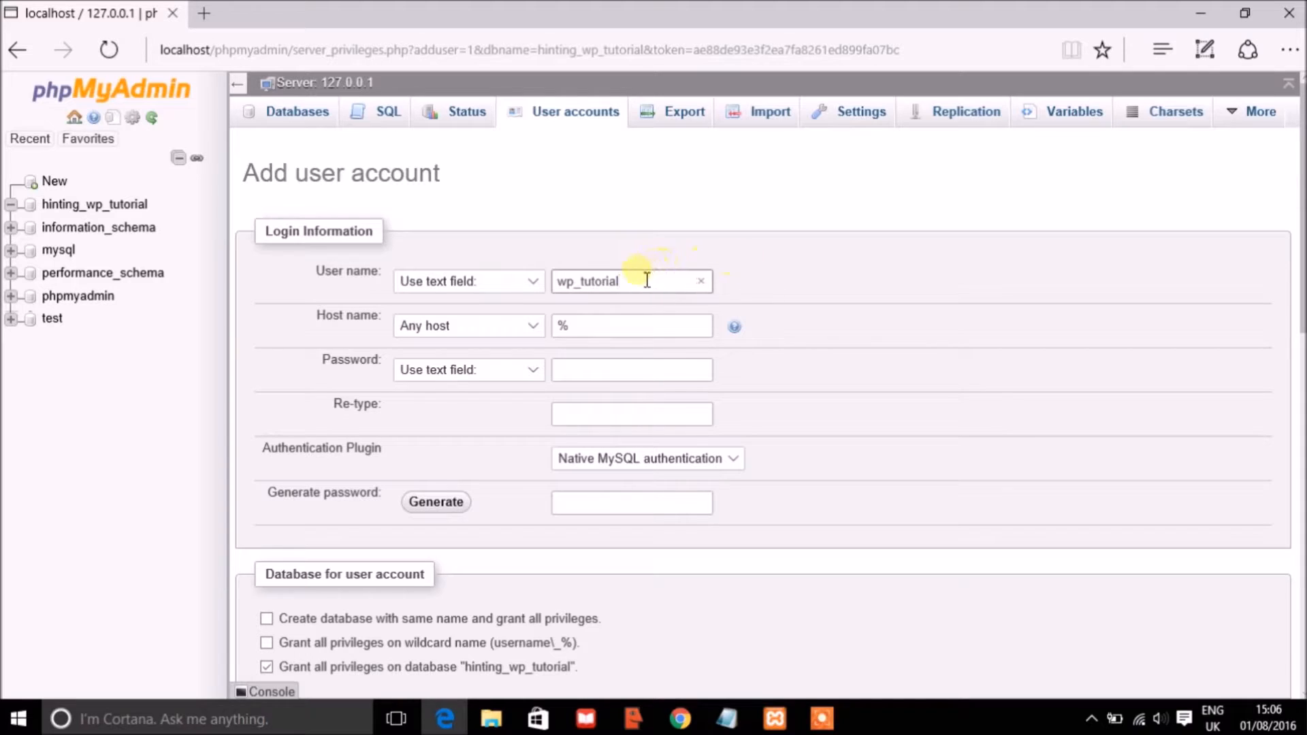
{"action": "left_click_drag", "start_coordinate": [637, 281], "coordinate": [553, 282]}
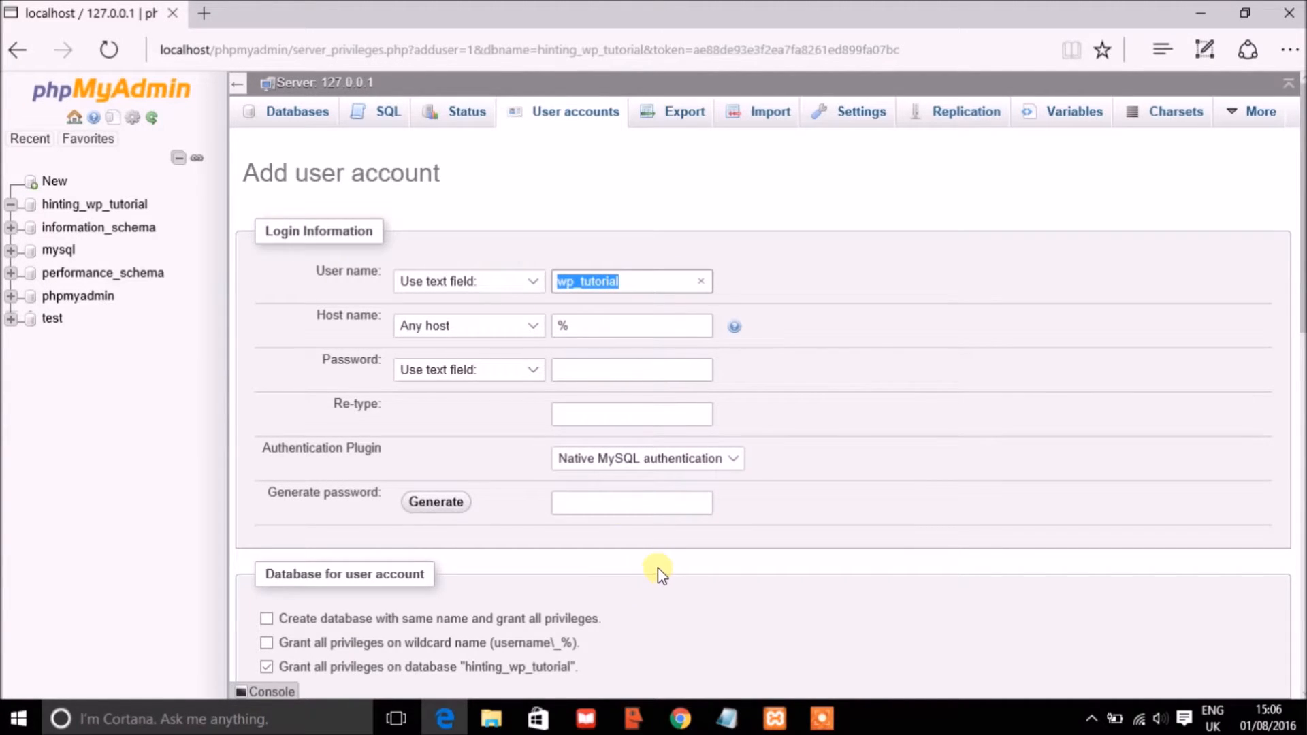
{"action": "left_click", "coordinate": [648, 288]}
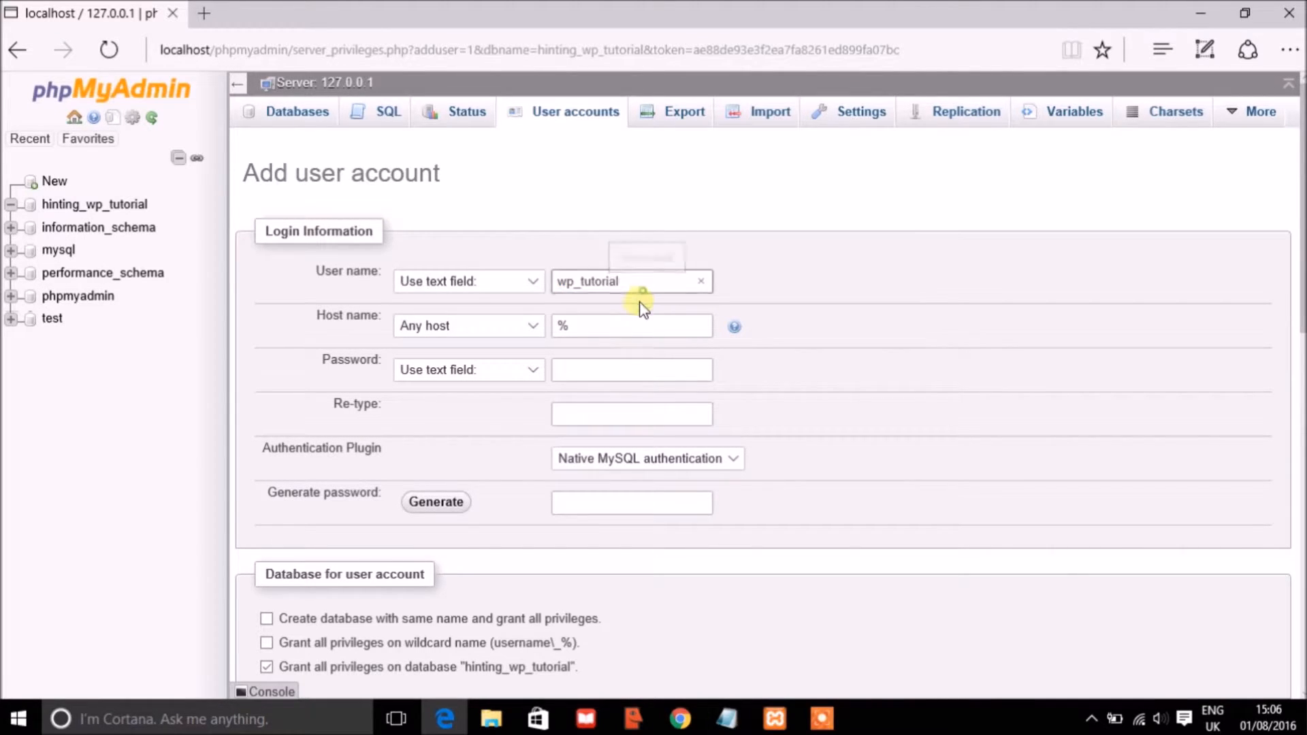
Step: Enter the account password and retype it to confirm
{"action": "left_click", "coordinate": [641, 380]}
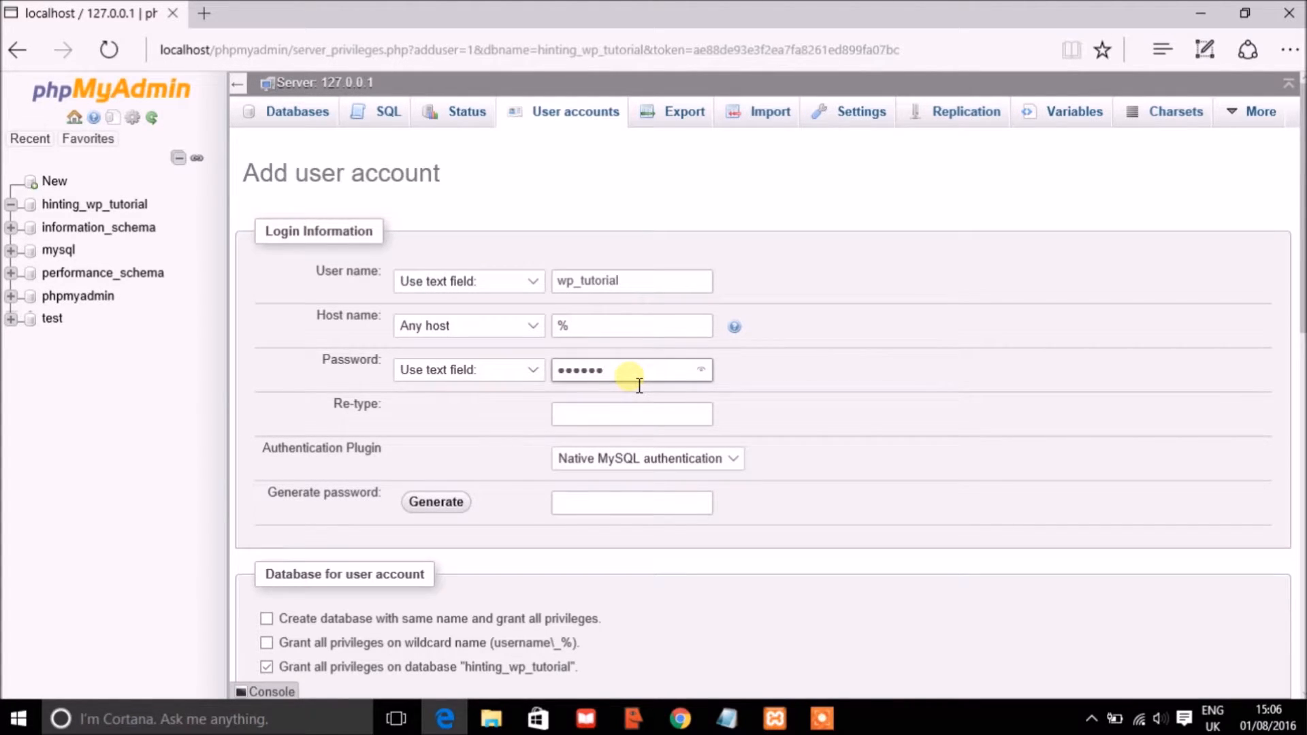
{"action": "left_click", "coordinate": [629, 412]}
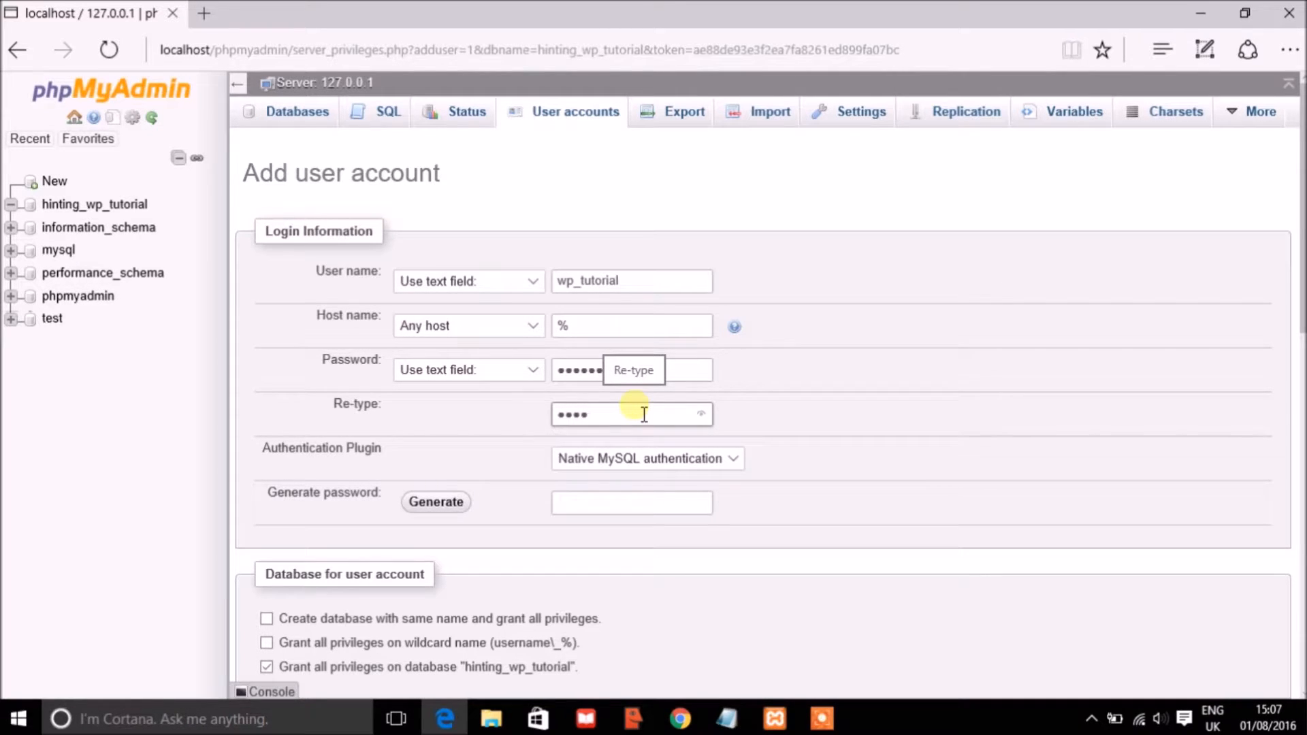
{"action": "type", "text": "••"}
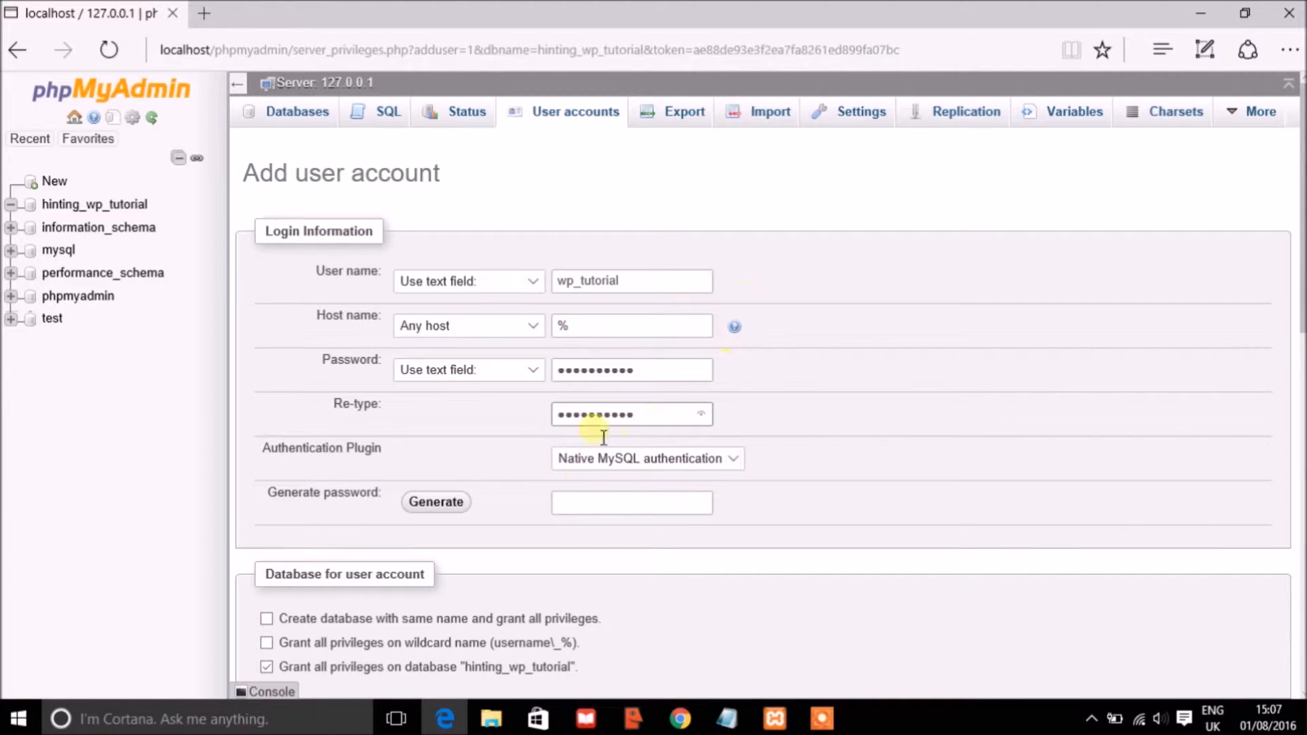
Step: Check all global privileges for wp_tutorial and submit the new account with Go
{"action": "scroll", "coordinate": [374, 402], "scroll_direction": "down", "scroll_amount": 3}
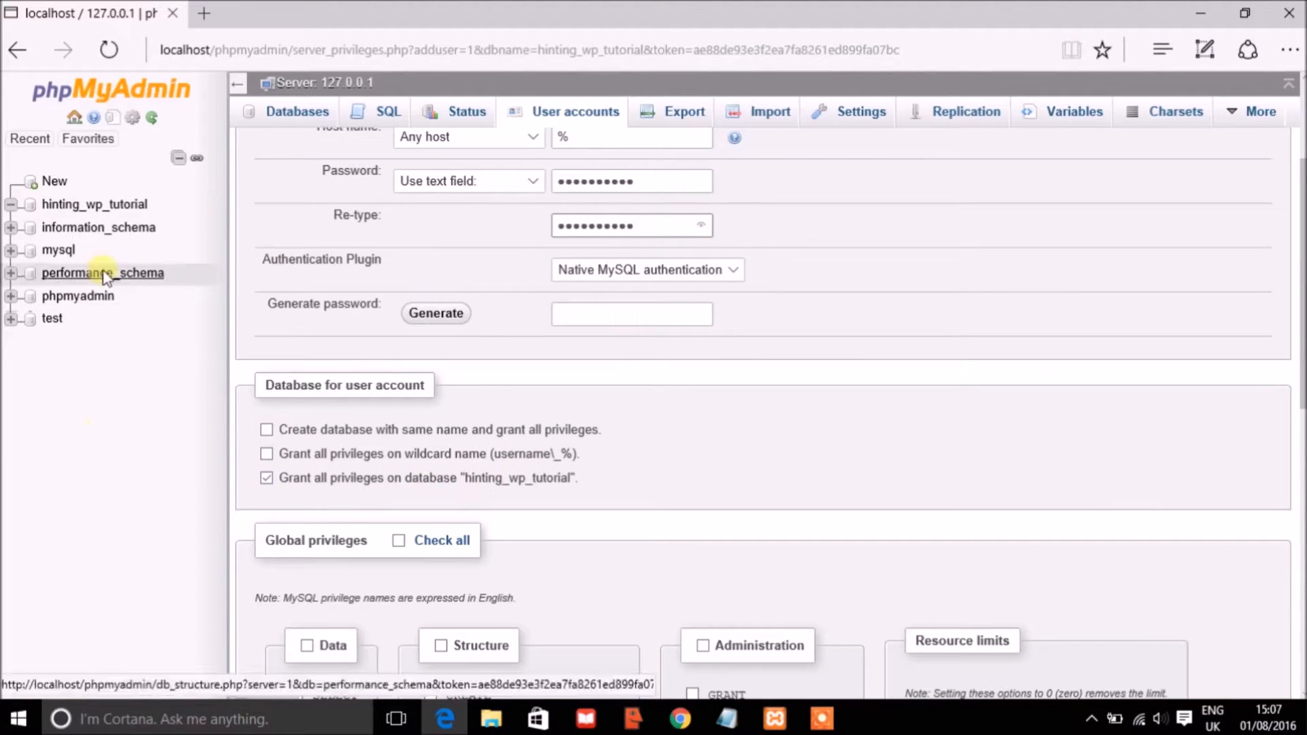
{"action": "scroll", "coordinate": [953, 463], "scroll_direction": "down", "scroll_amount": 3}
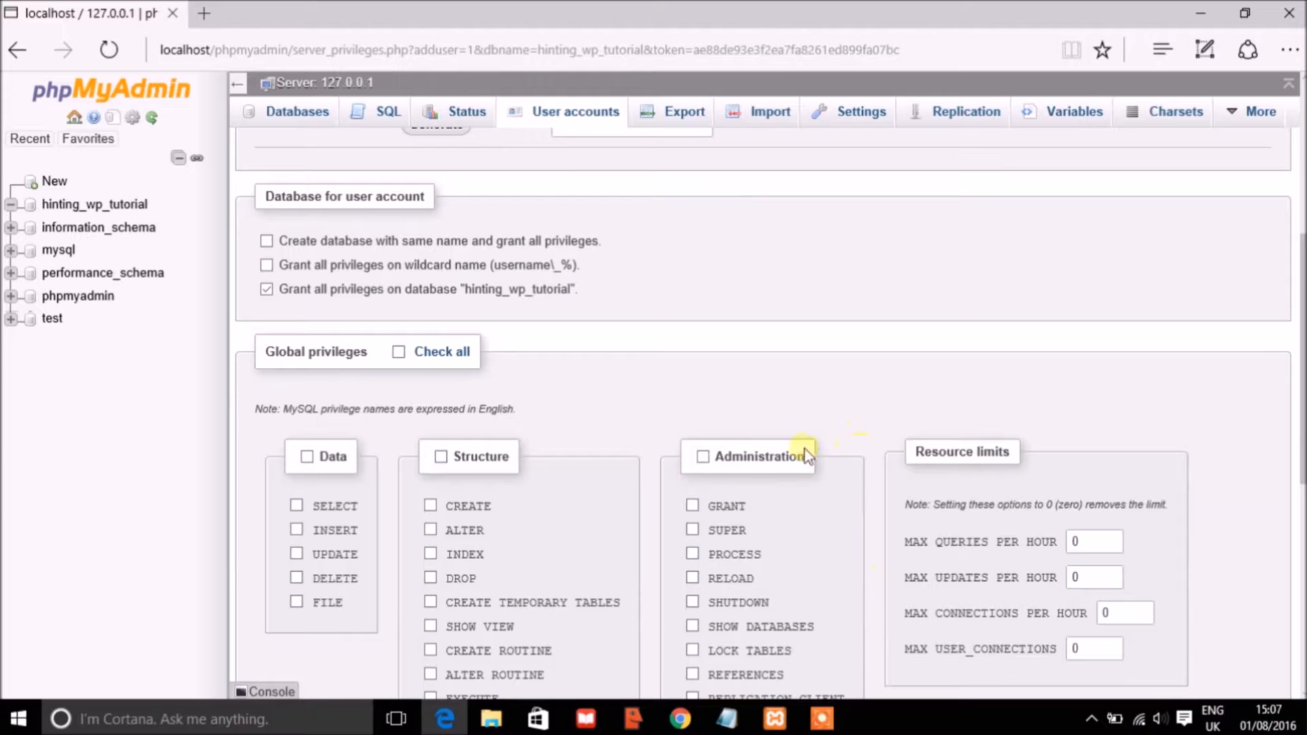
{"action": "left_click", "coordinate": [402, 352]}
{"action": "scroll", "coordinate": [721, 279], "scroll_direction": "down", "scroll_amount": 8}
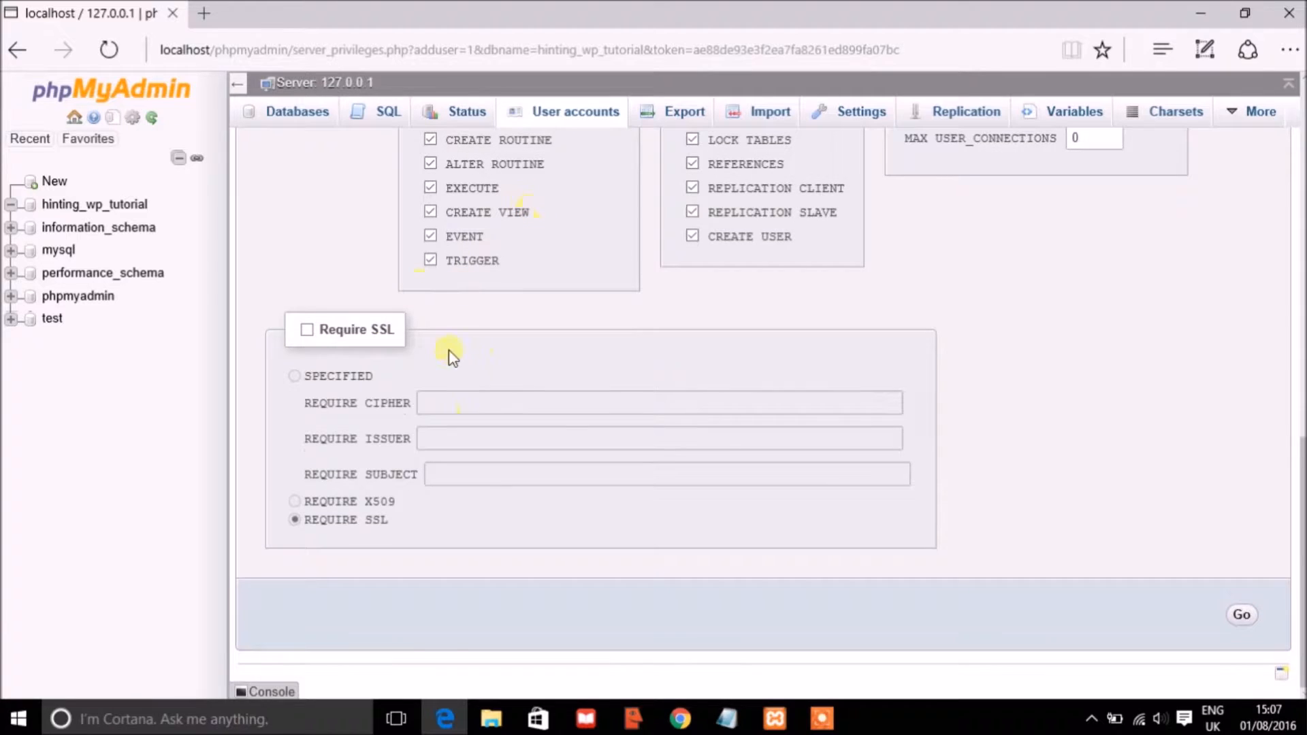
{"action": "left_click", "coordinate": [1243, 614]}
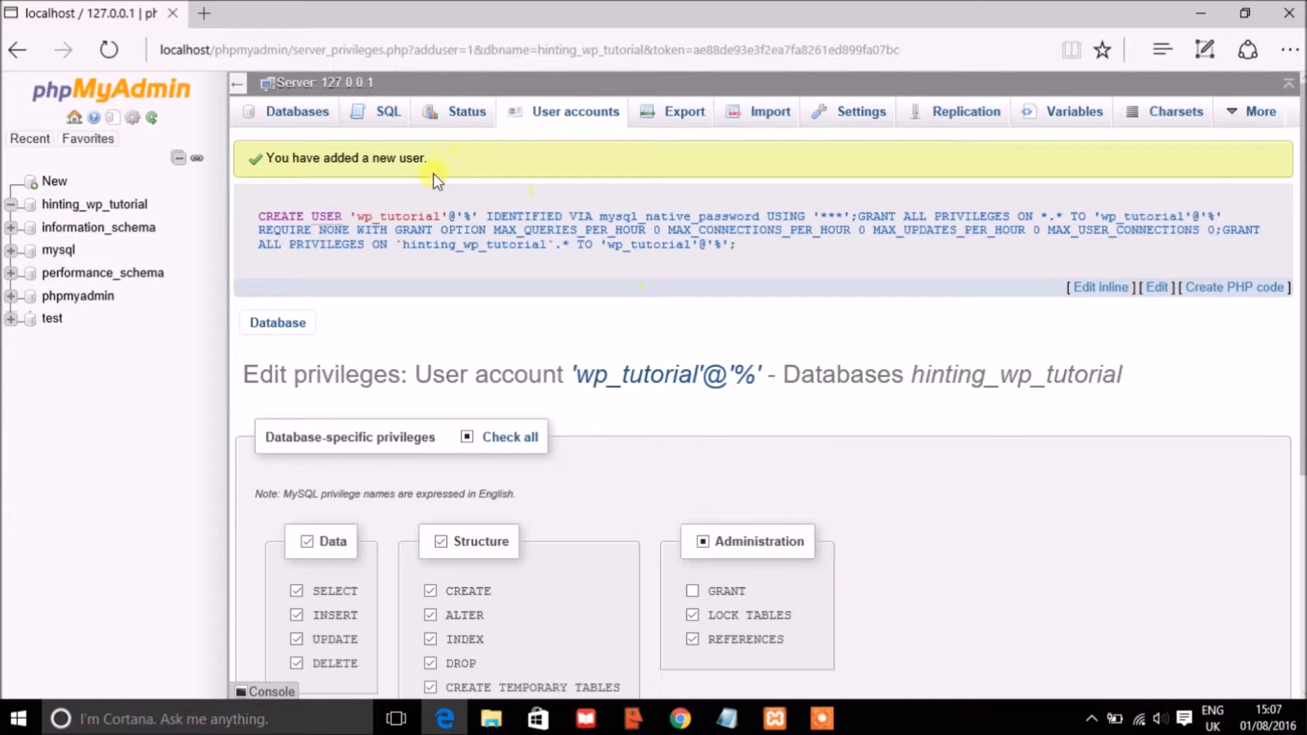
{"action": "left_click_drag", "start_coordinate": [434, 176], "coordinate": [257, 156]}
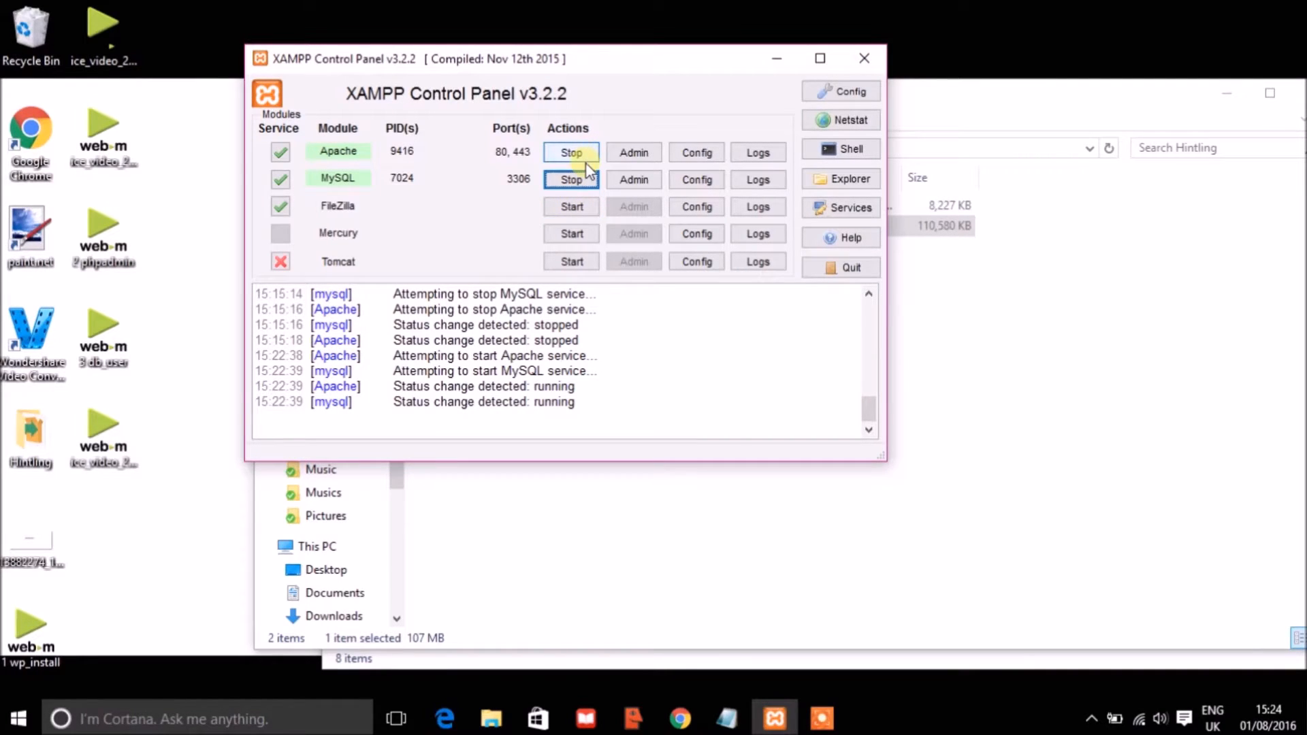
Step: Create a hintling-tutorial.com folder in htdocs and open it
{"action": "mouse_move", "coordinate": [491, 718]}
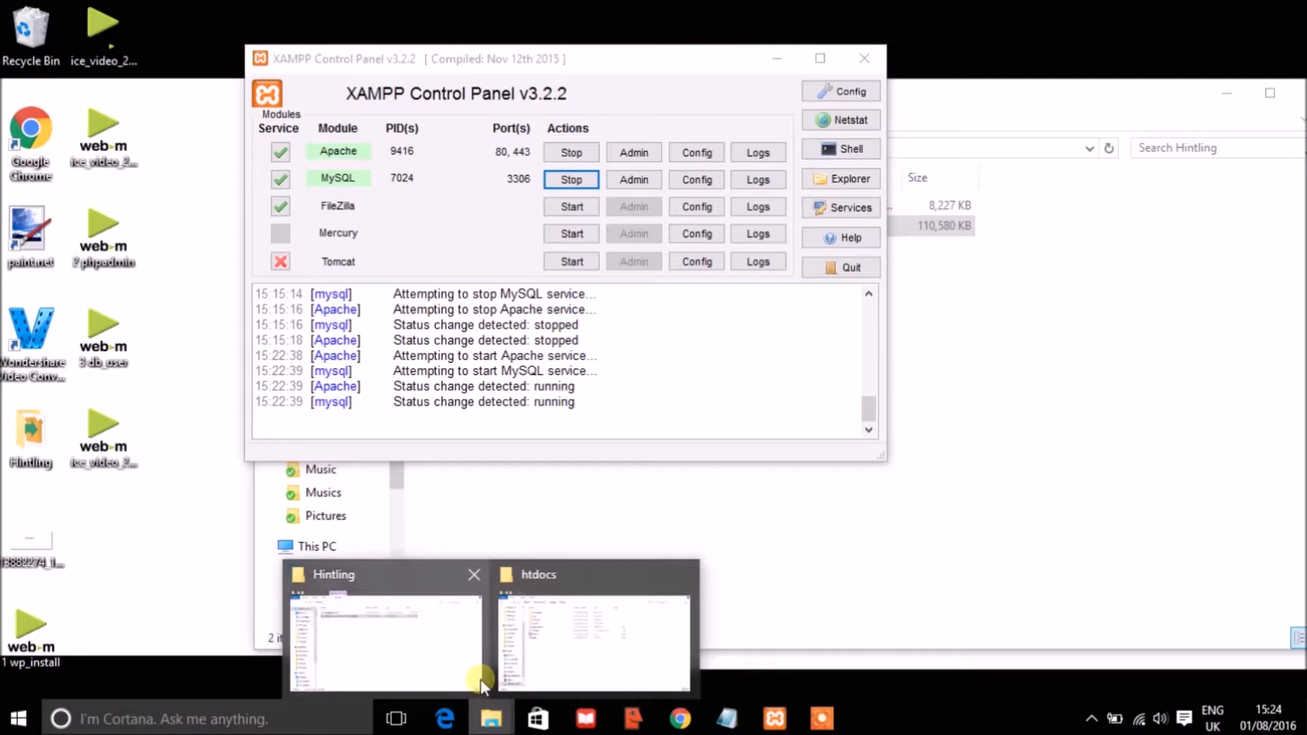
{"action": "left_click", "coordinate": [558, 607]}
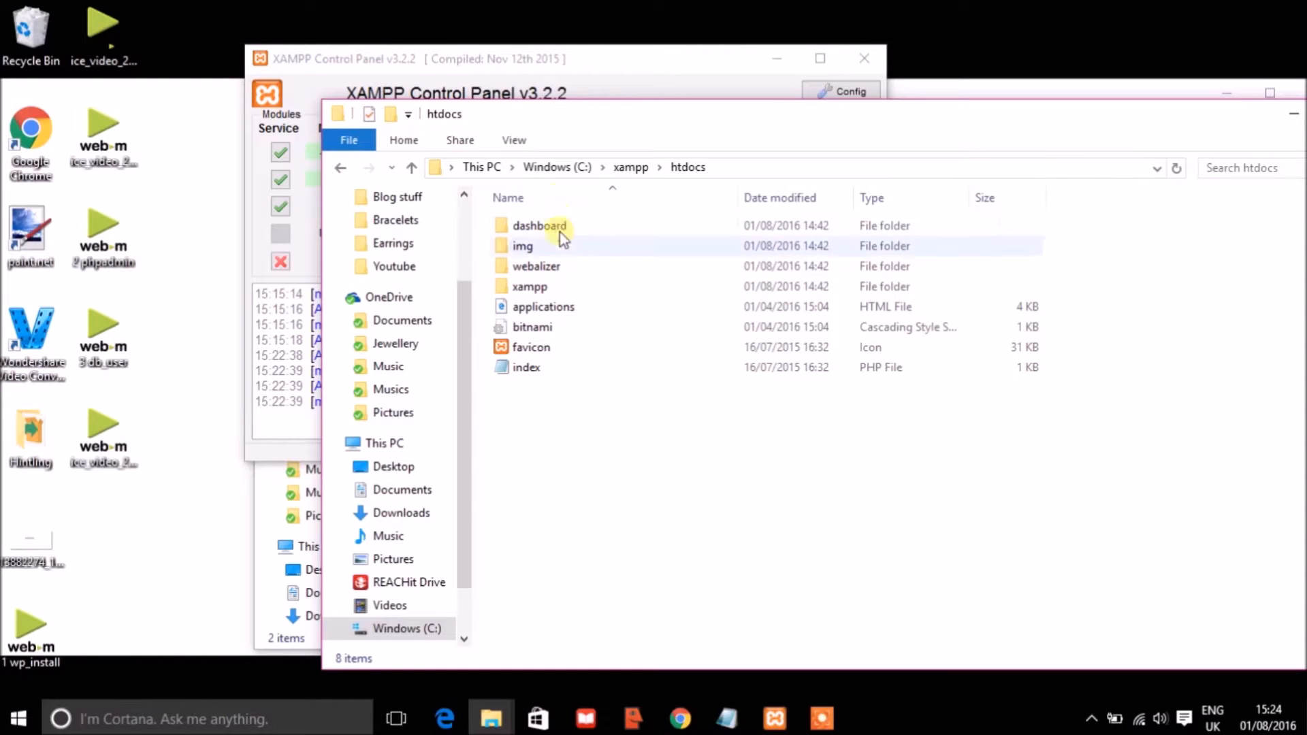
{"action": "right_click", "coordinate": [540, 422]}
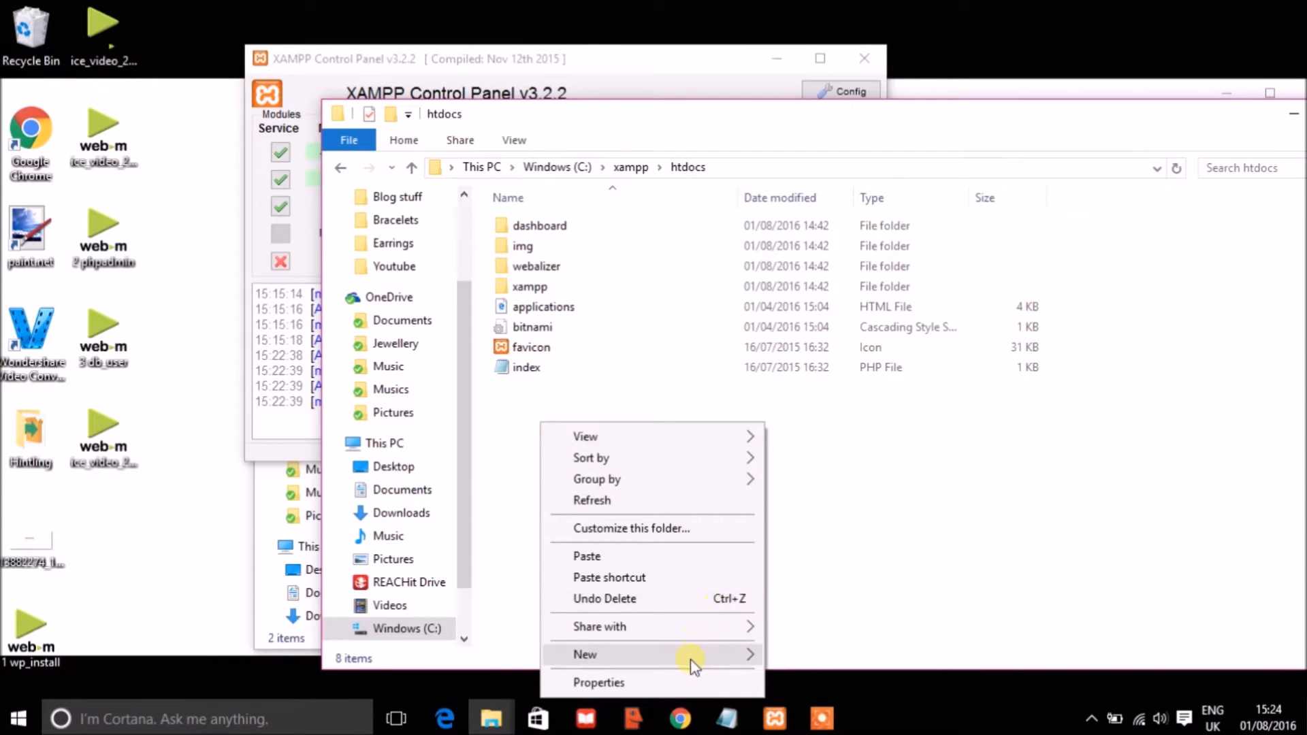
{"action": "mouse_move", "coordinate": [688, 654]}
{"action": "left_click", "coordinate": [802, 499]}
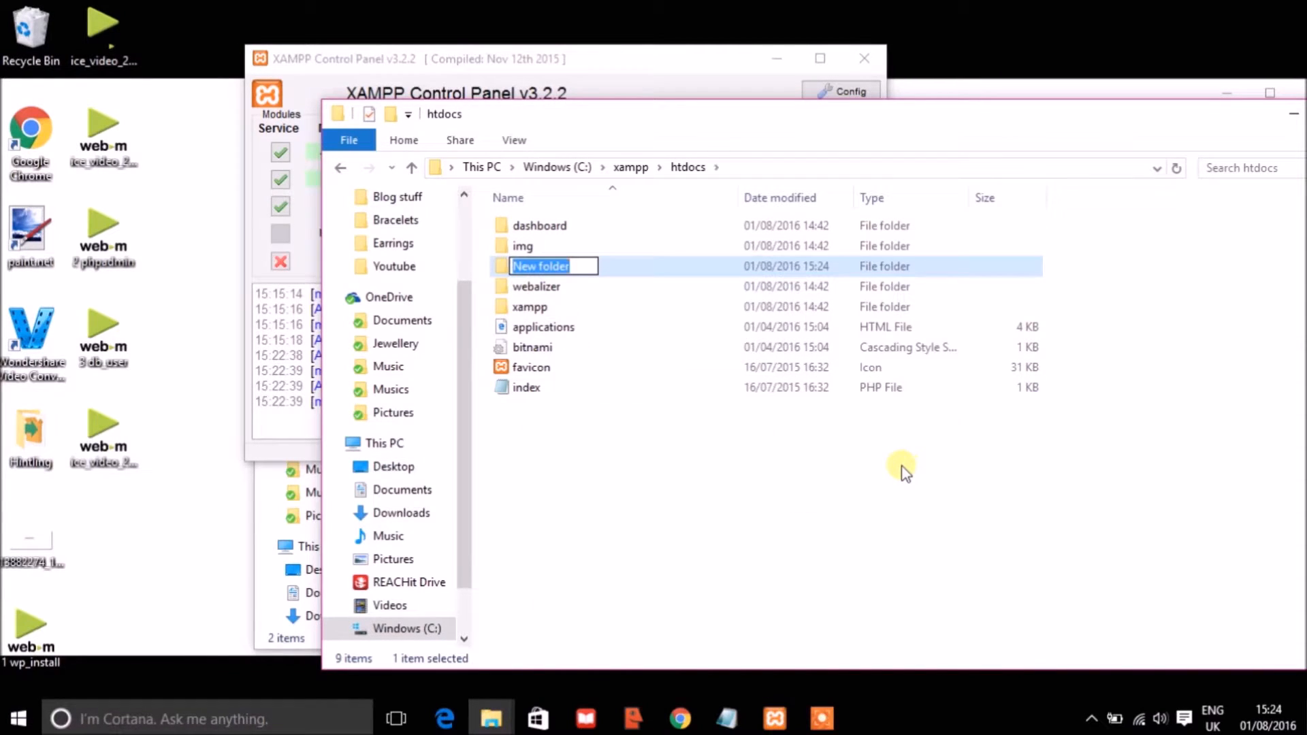
{"action": "type", "text": "hintling"}
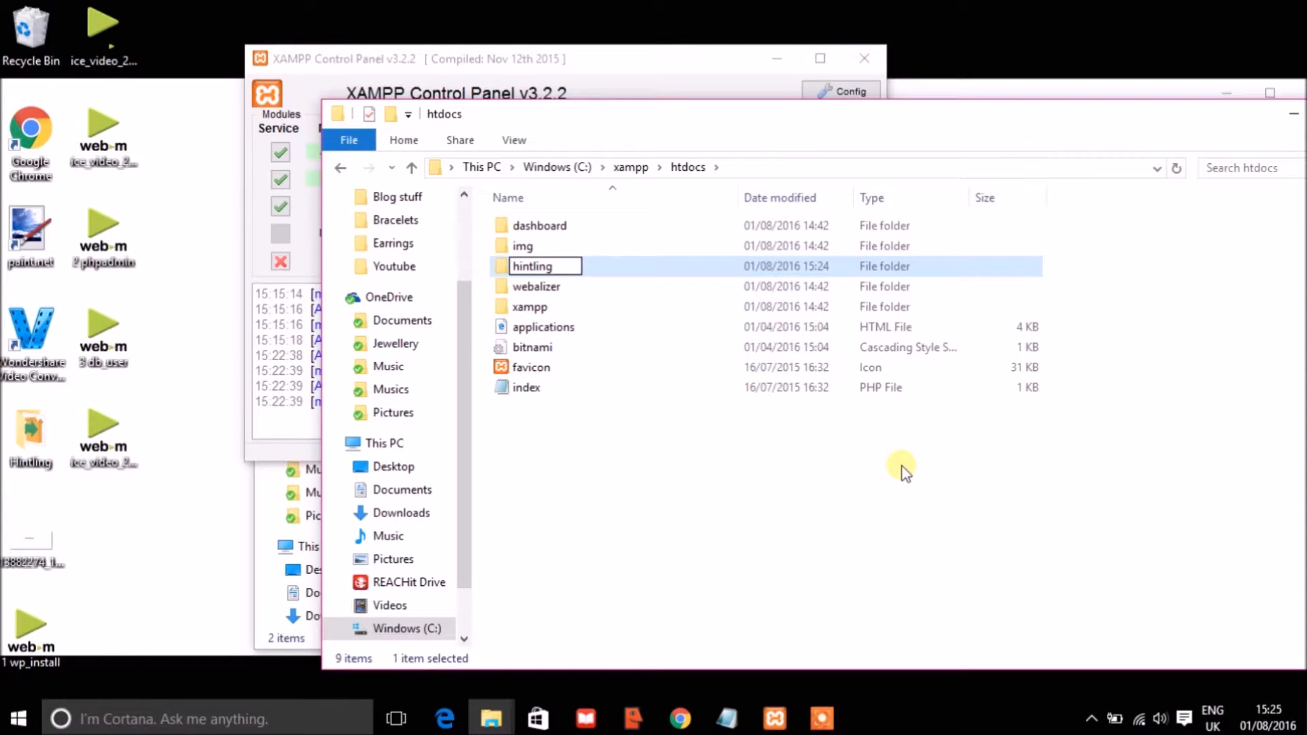
{"action": "type", "text": "-tutorial"}
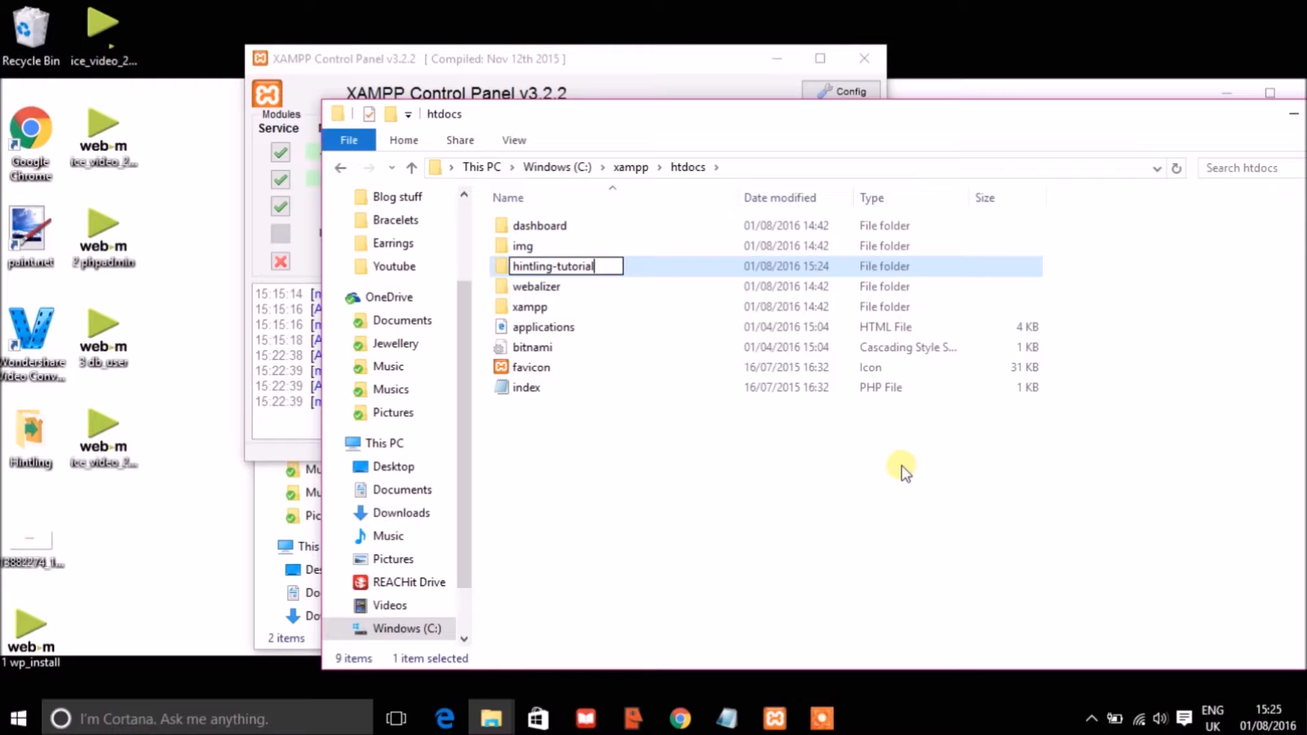
{"action": "type", "text": ".com"}
{"action": "key", "text": "Return"}
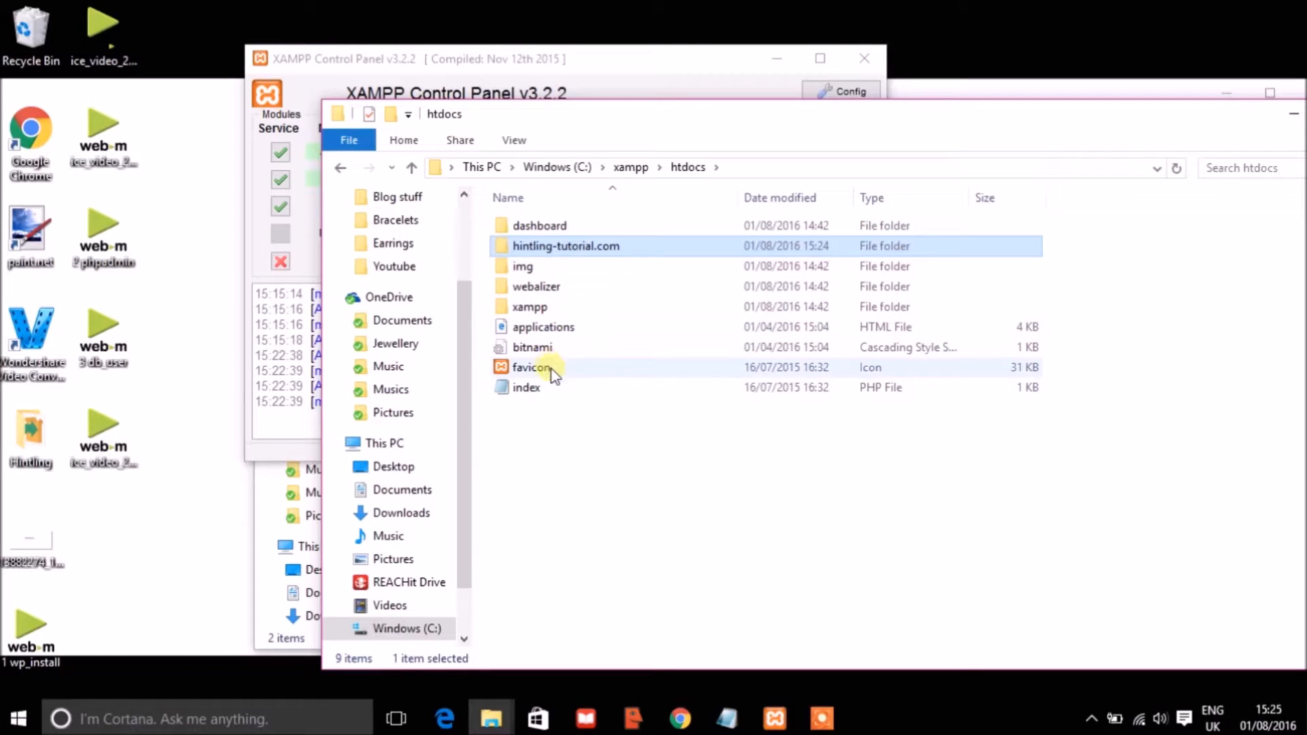
{"action": "left_click", "coordinate": [552, 386]}
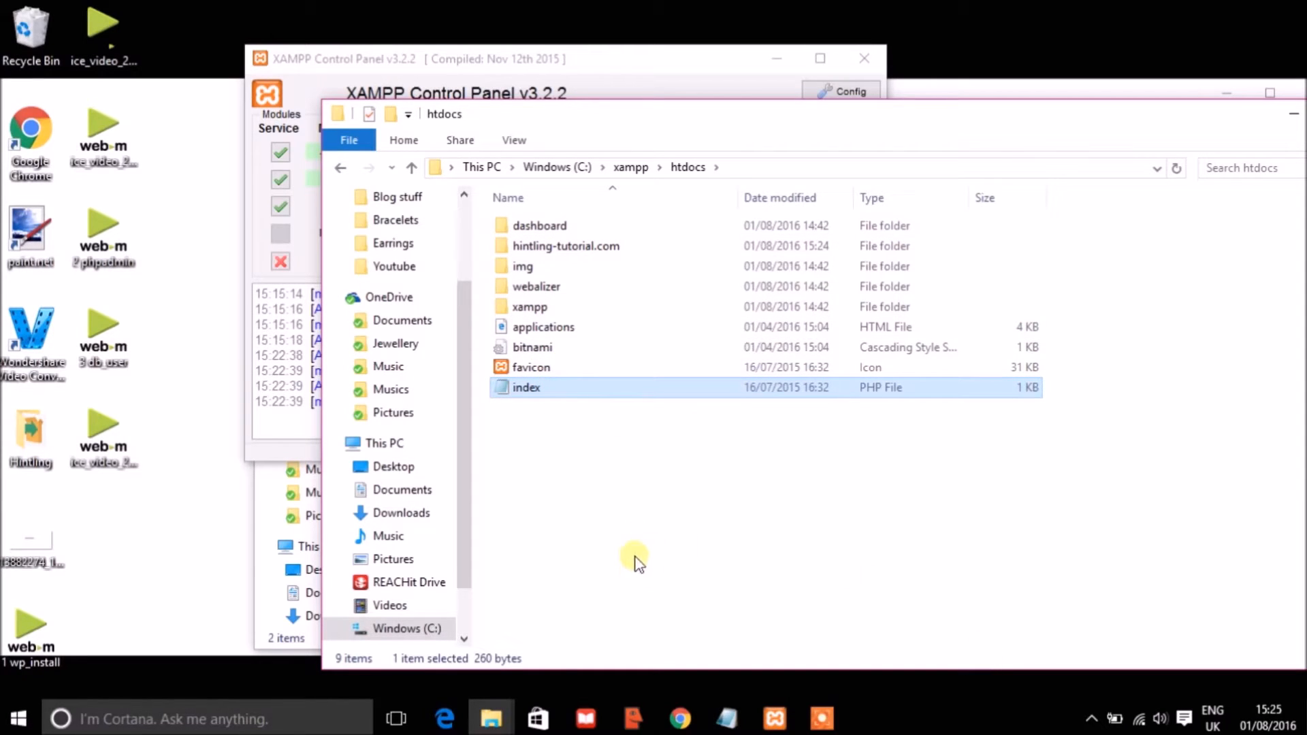
{"action": "double_click", "coordinate": [578, 246]}
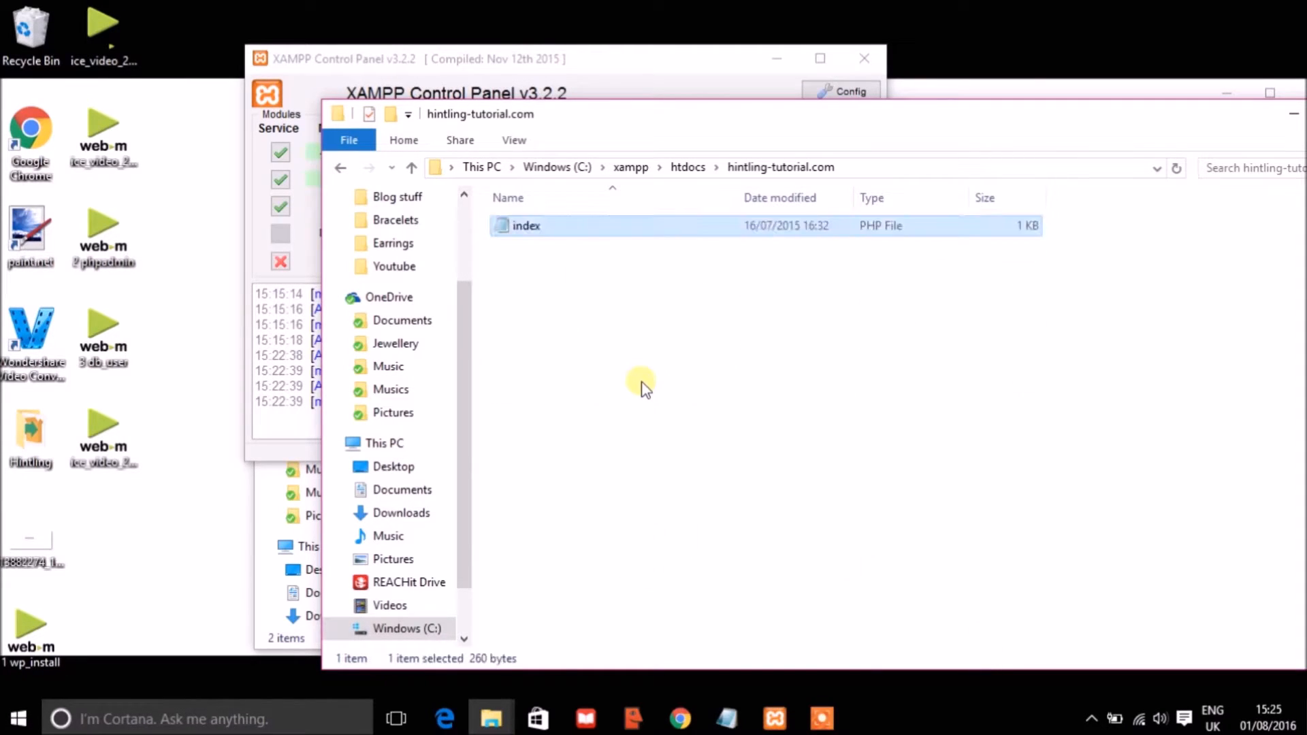
Step: Open the copied index.php in Notepad++ and select all its text
{"action": "right_click", "coordinate": [551, 232]}
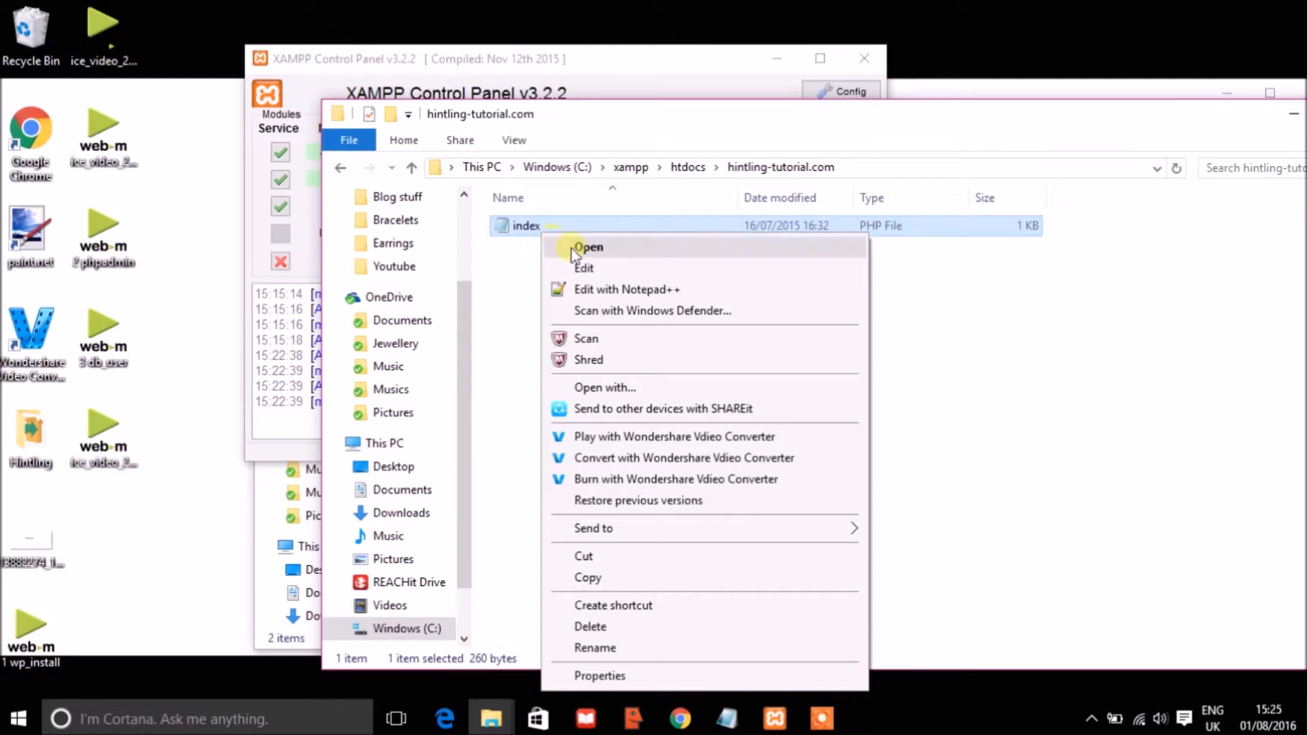
{"action": "left_click", "coordinate": [603, 289]}
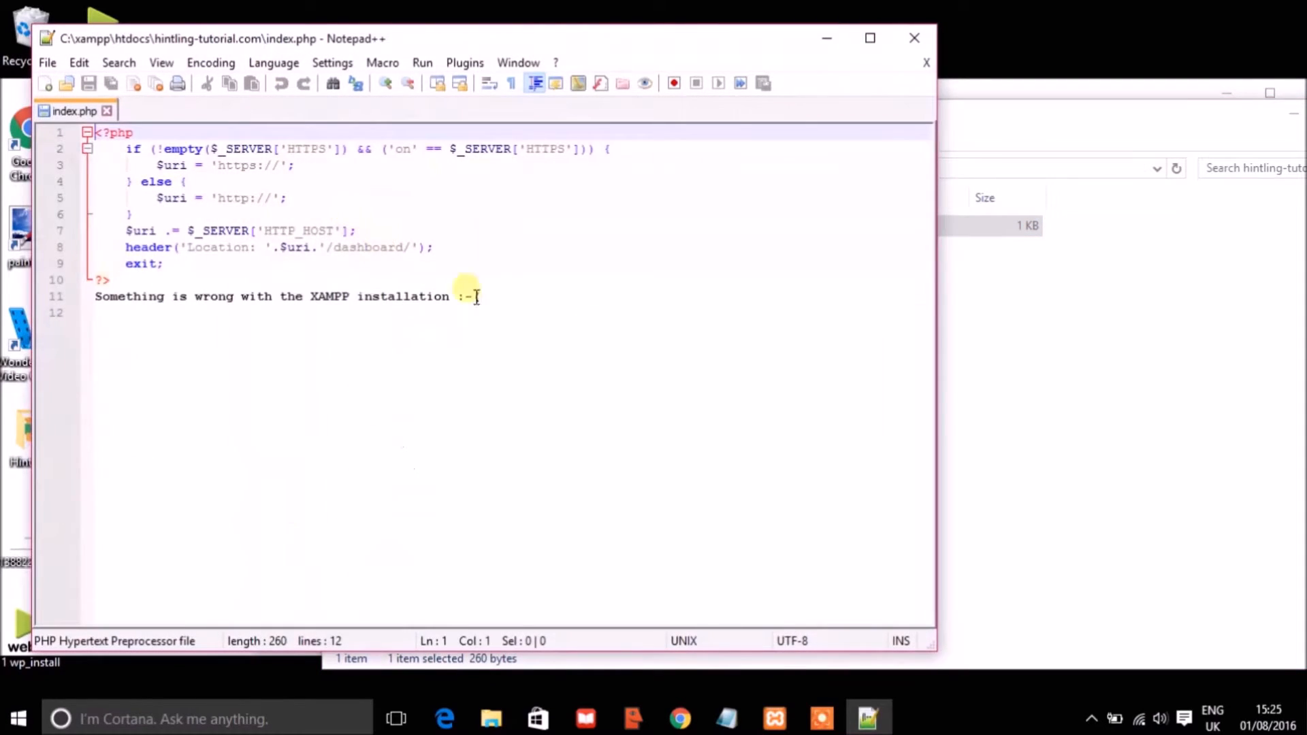
{"action": "key", "text": "ctrl+a"}
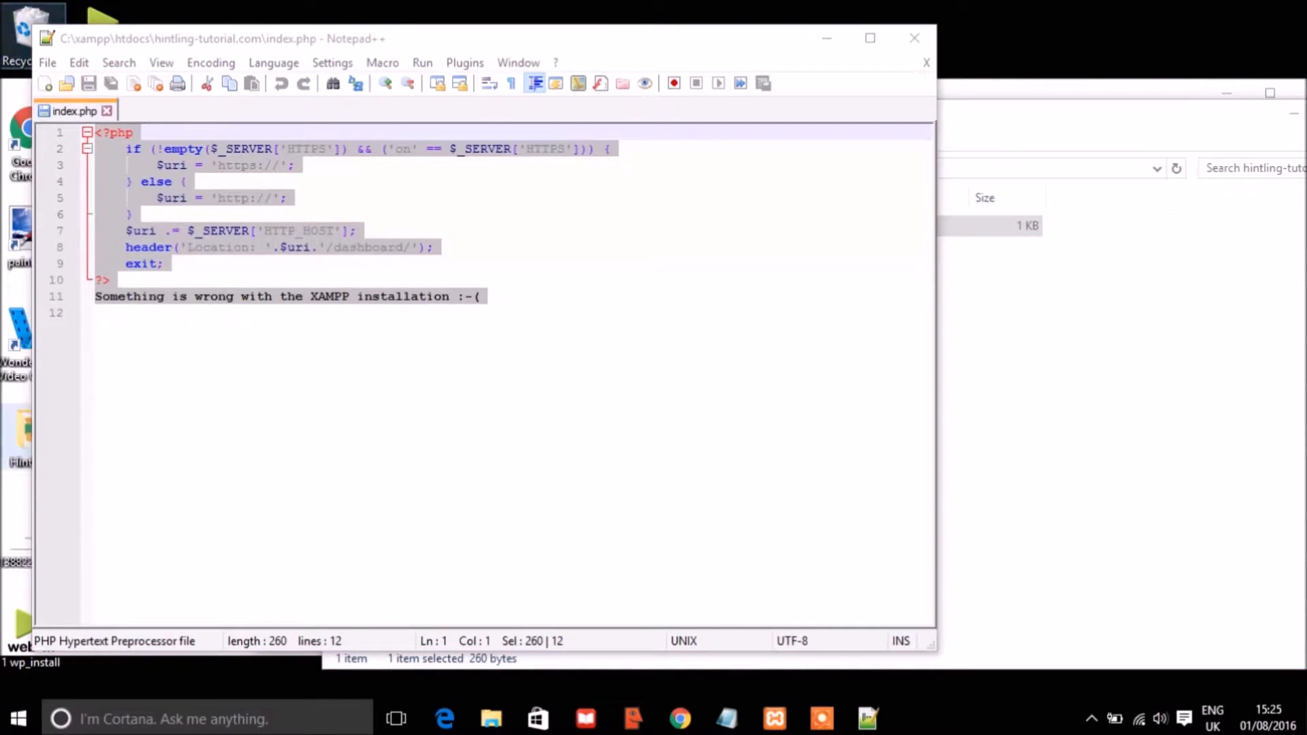
{"action": "left_click", "coordinate": [862, 198]}
{"action": "left_click", "coordinate": [790, 278]}
{"action": "key", "text": "ctrl+a"}
Step: Replace the text with 'Hello from Hintling', save, and close the file
{"action": "type", "text": "H"}
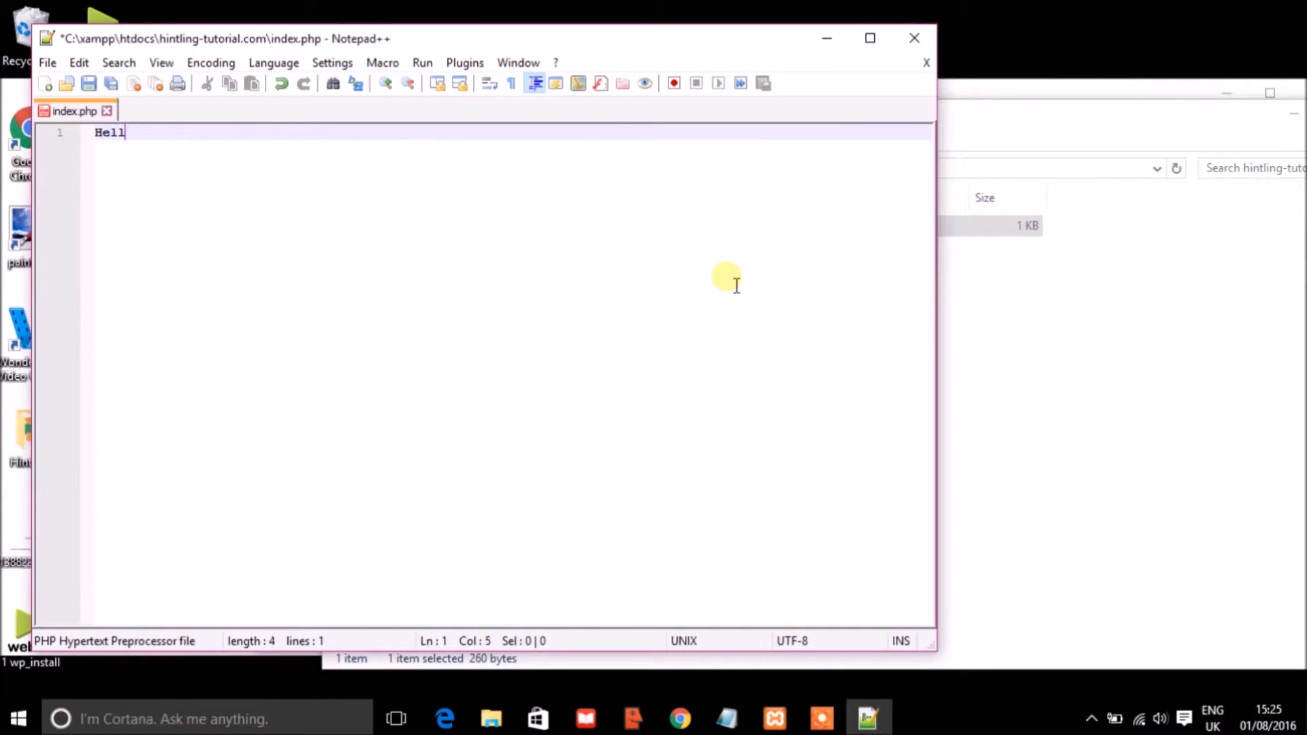
{"action": "type", "text": "ello from hintling"}
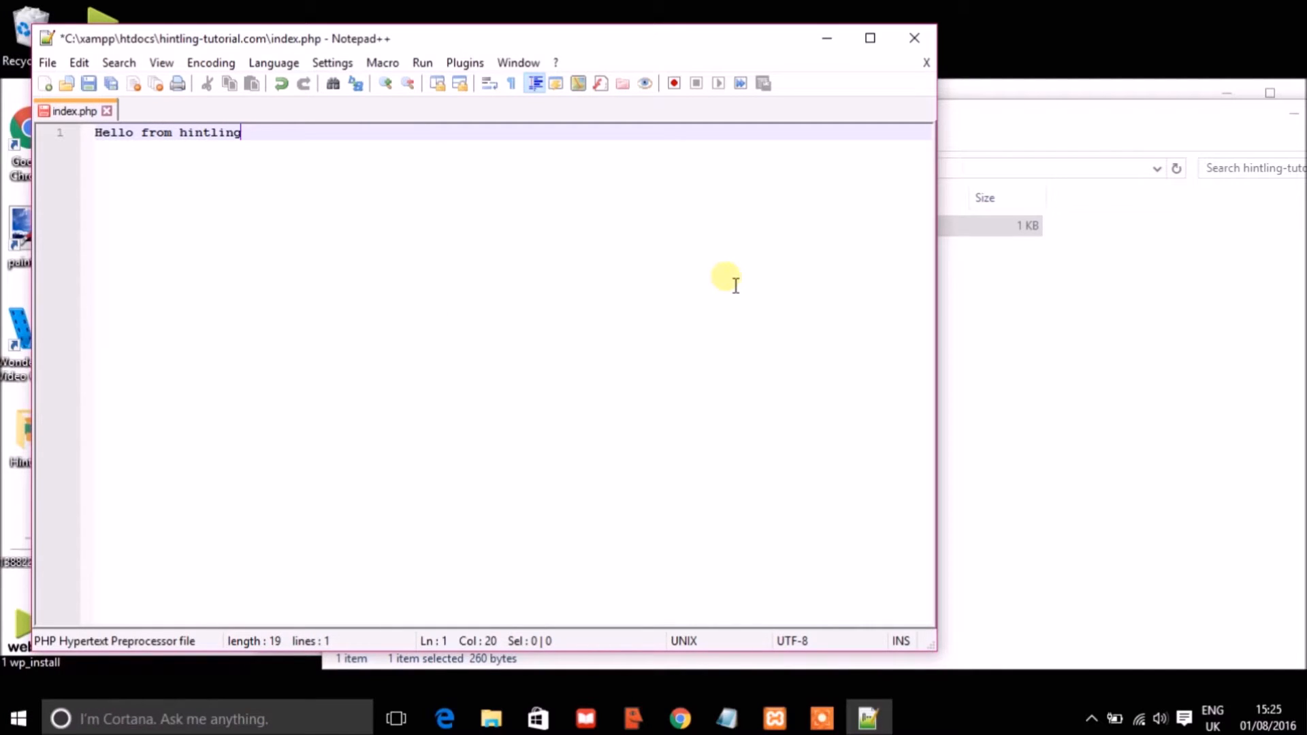
{"action": "left_click_drag", "start_coordinate": [181, 137], "coordinate": [186, 136]}
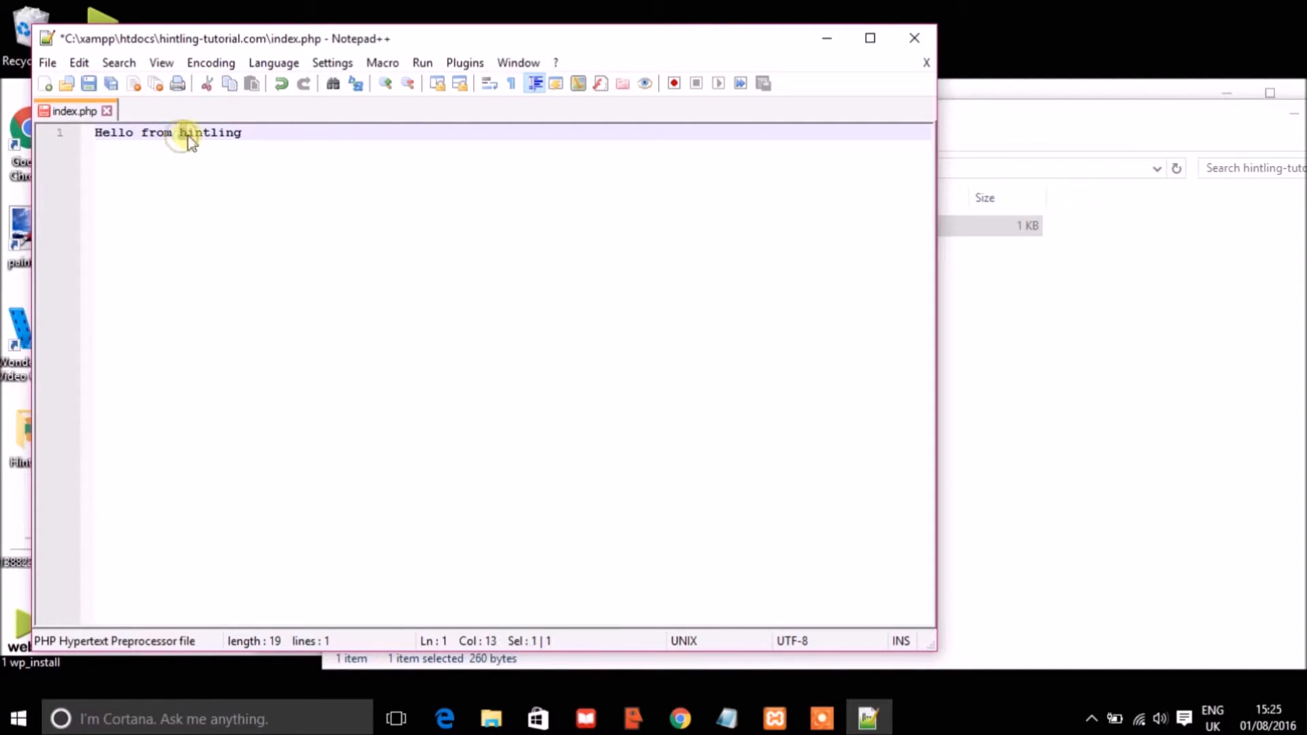
{"action": "type", "text": "H"}
{"action": "left_click", "coordinate": [572, 211]}
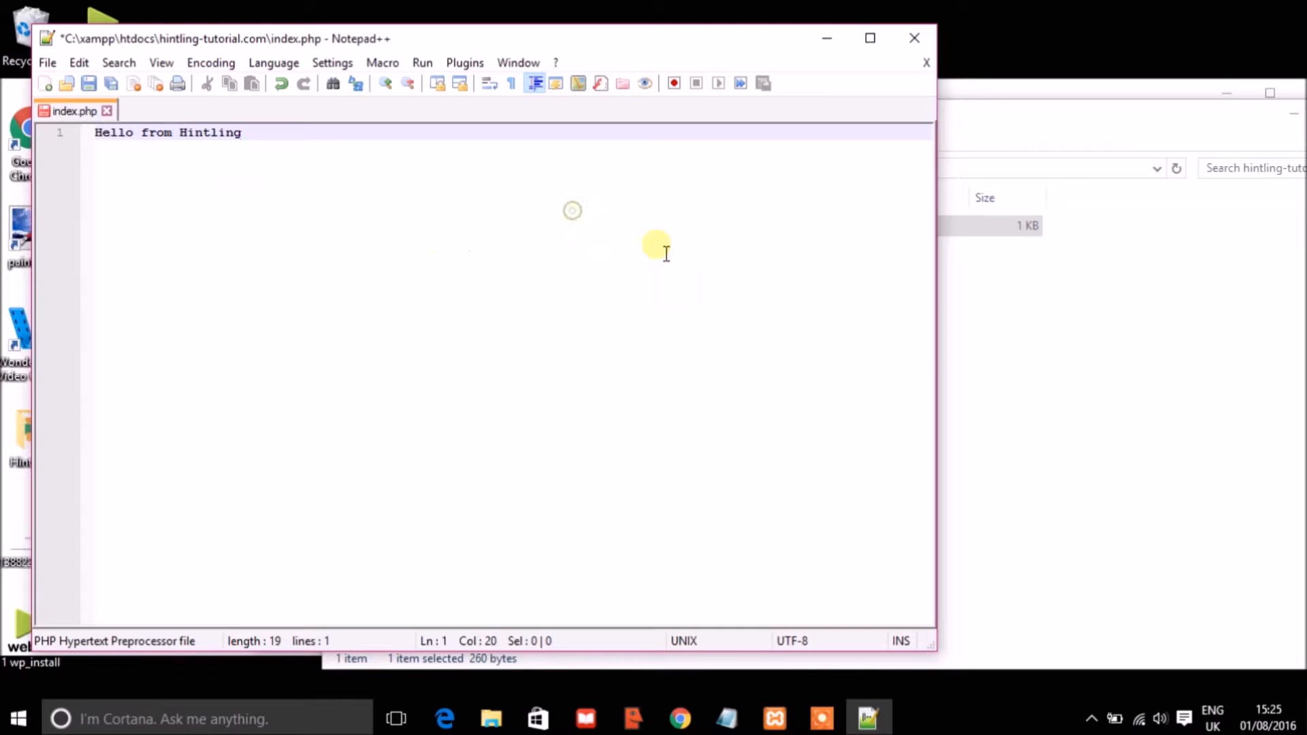
{"action": "key", "text": "ctrl+s"}
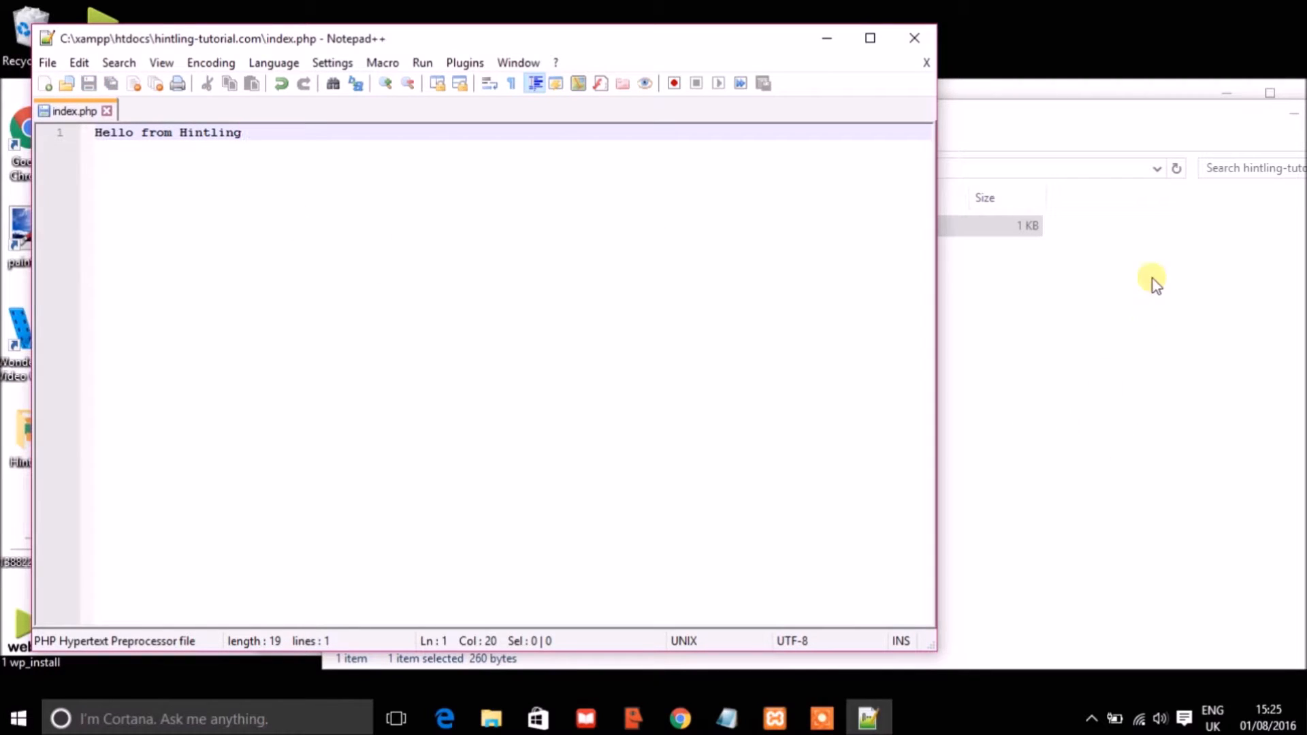
{"action": "left_click", "coordinate": [914, 38]}
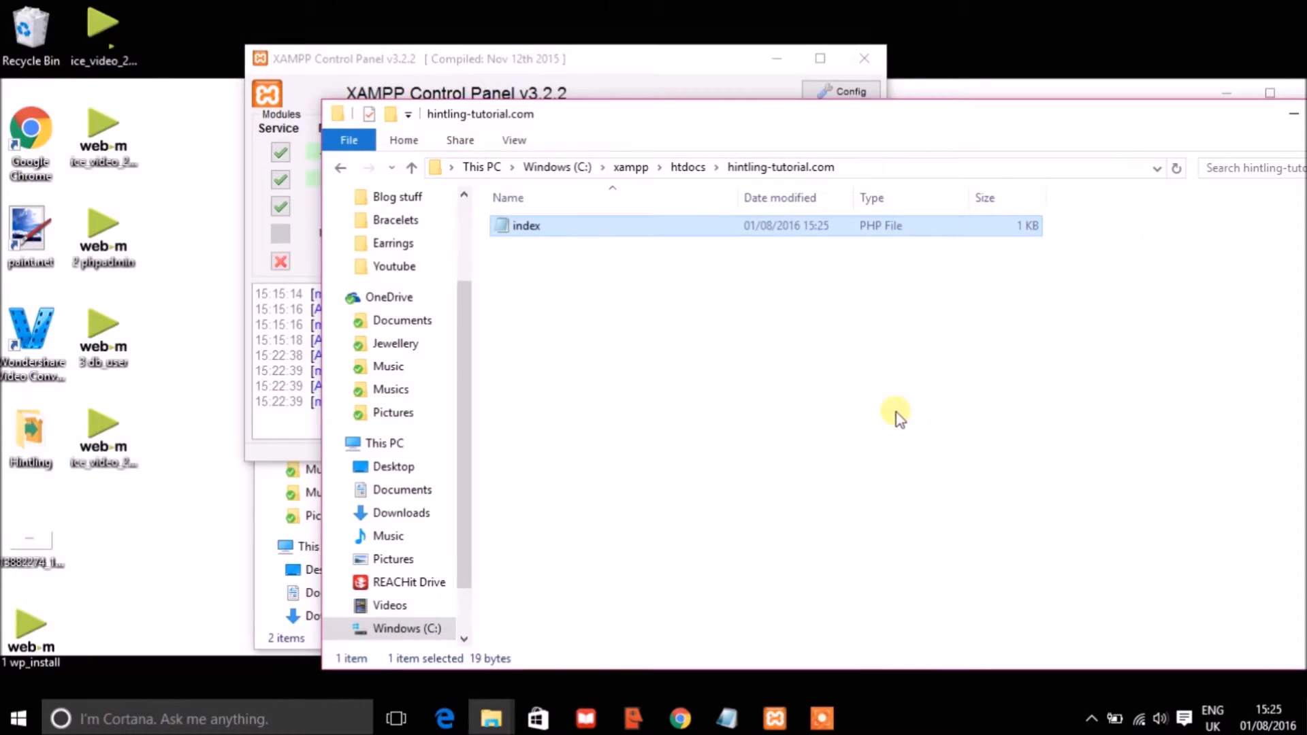
Step: Load localhost/hintling-tutorial.com/ in a new Chrome tab and check the 'Hello from Hintling' text
{"action": "left_click", "coordinate": [679, 718]}
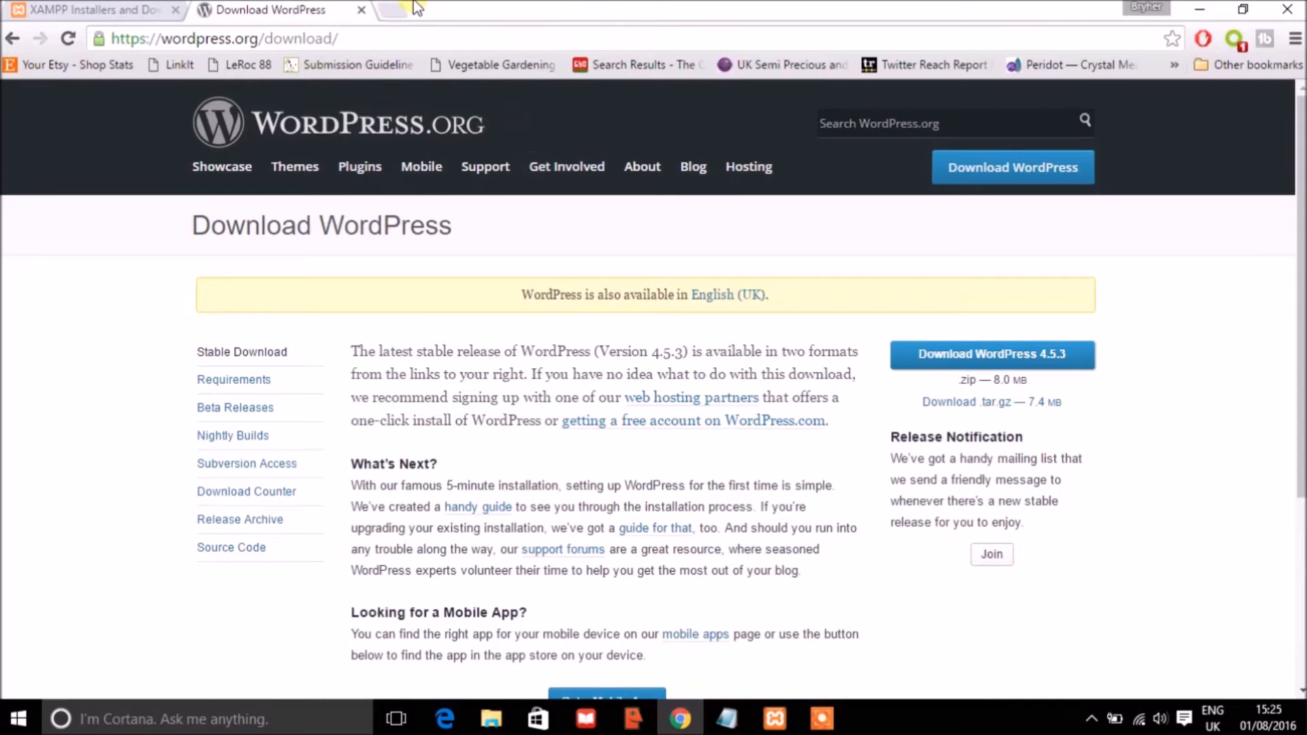
{"action": "left_click", "coordinate": [397, 15]}
{"action": "type", "text": "loca"}
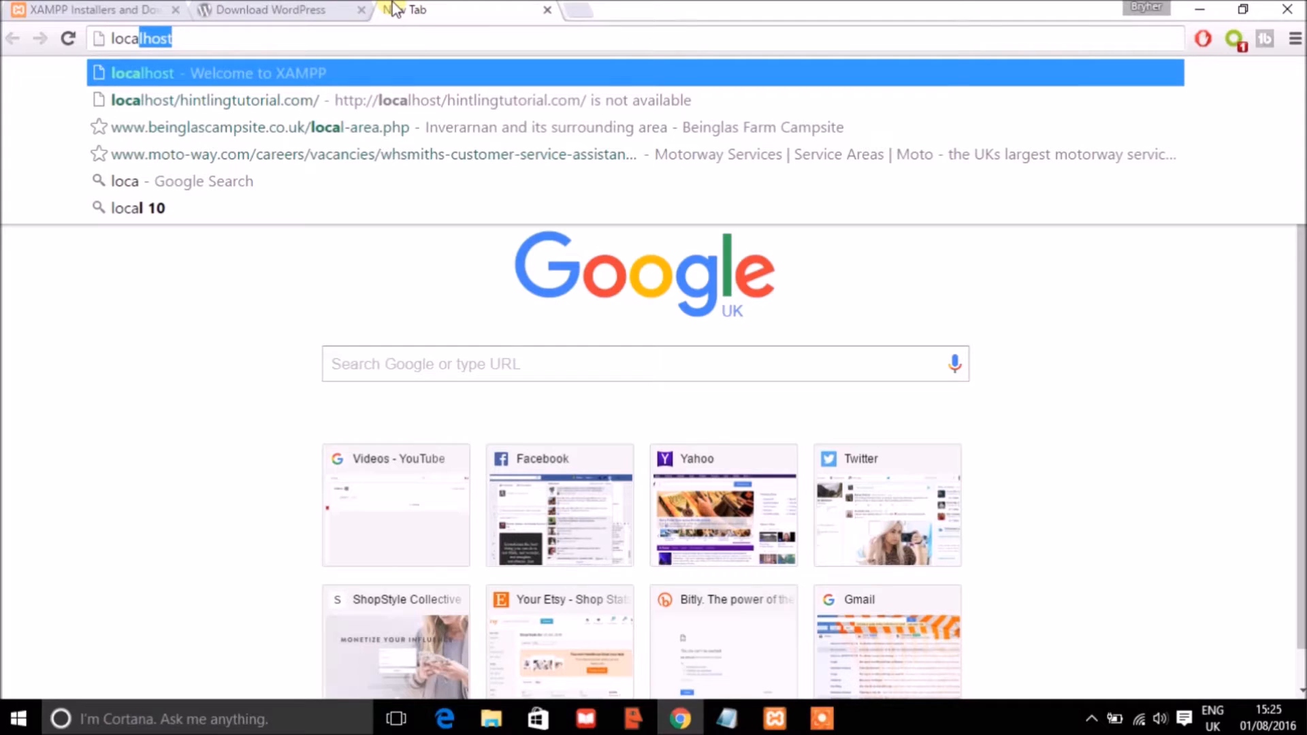
{"action": "type", "text": "lhost/hint"}
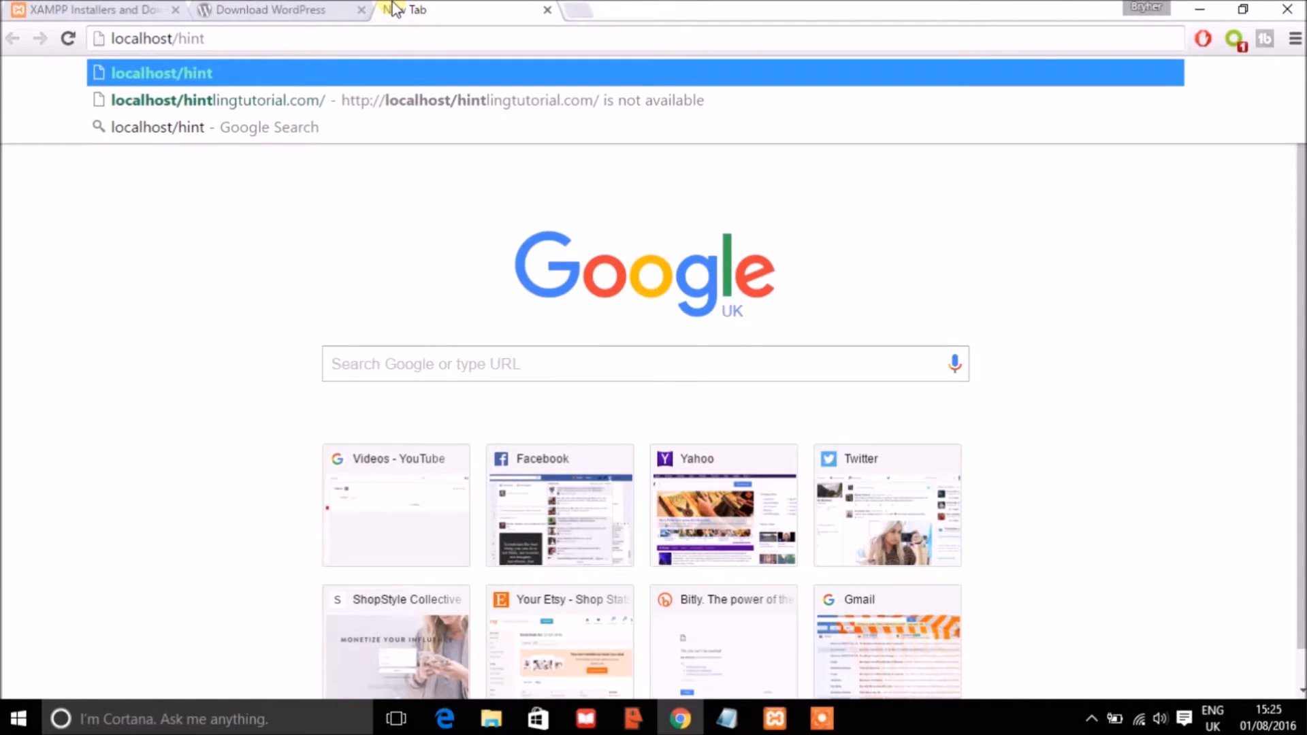
{"action": "key", "text": "Down"}
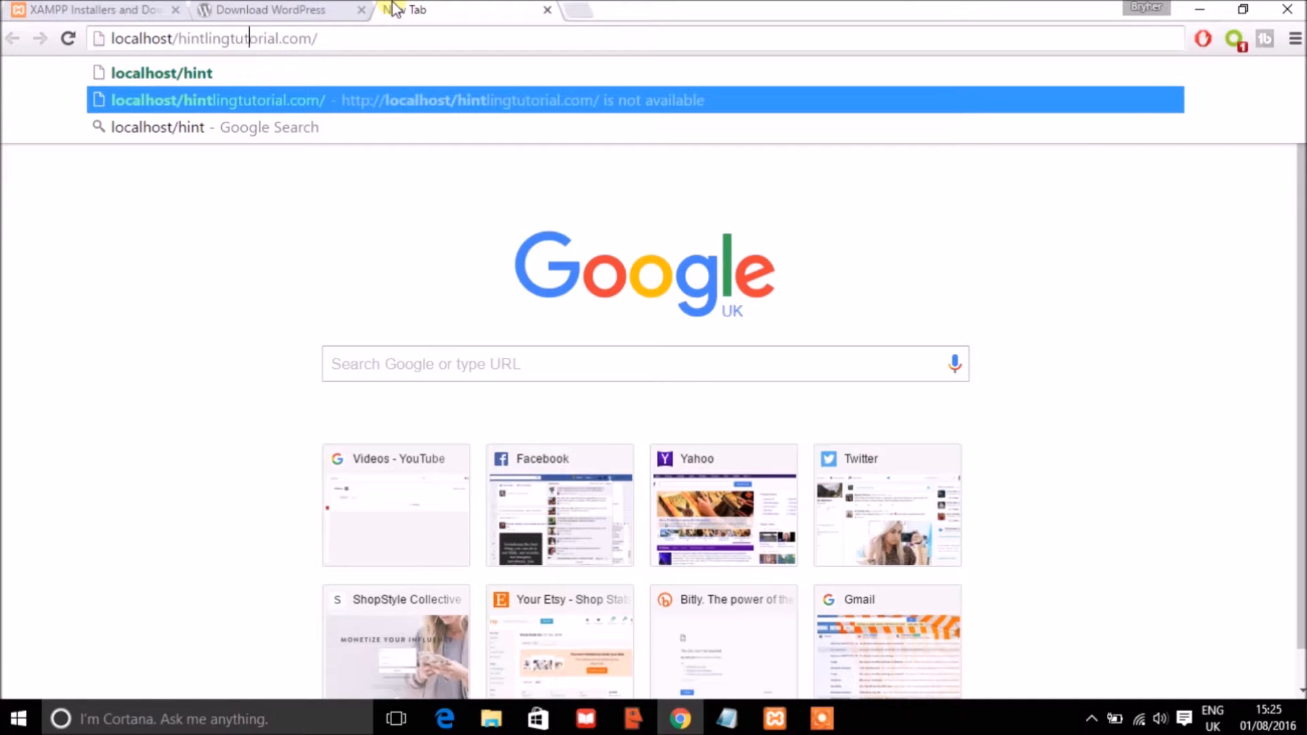
{"action": "type", "text": "-"}
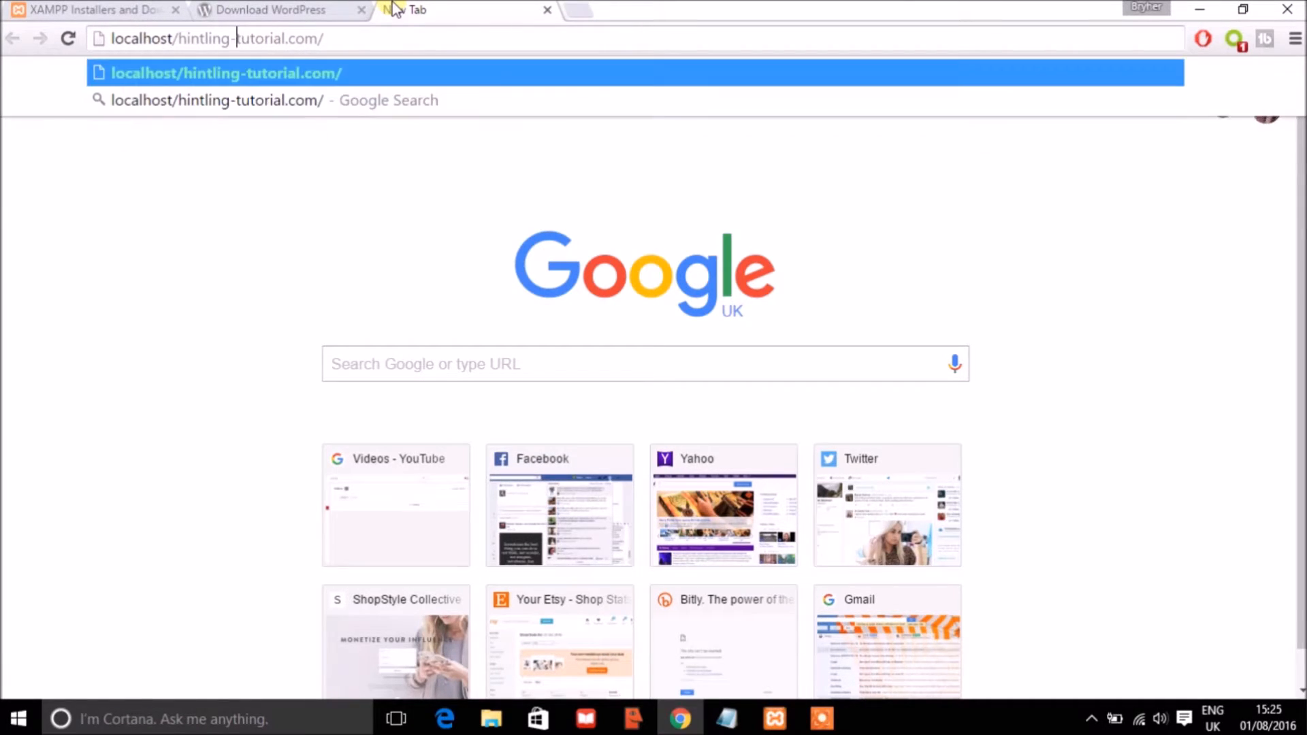
{"action": "key", "text": "Return"}
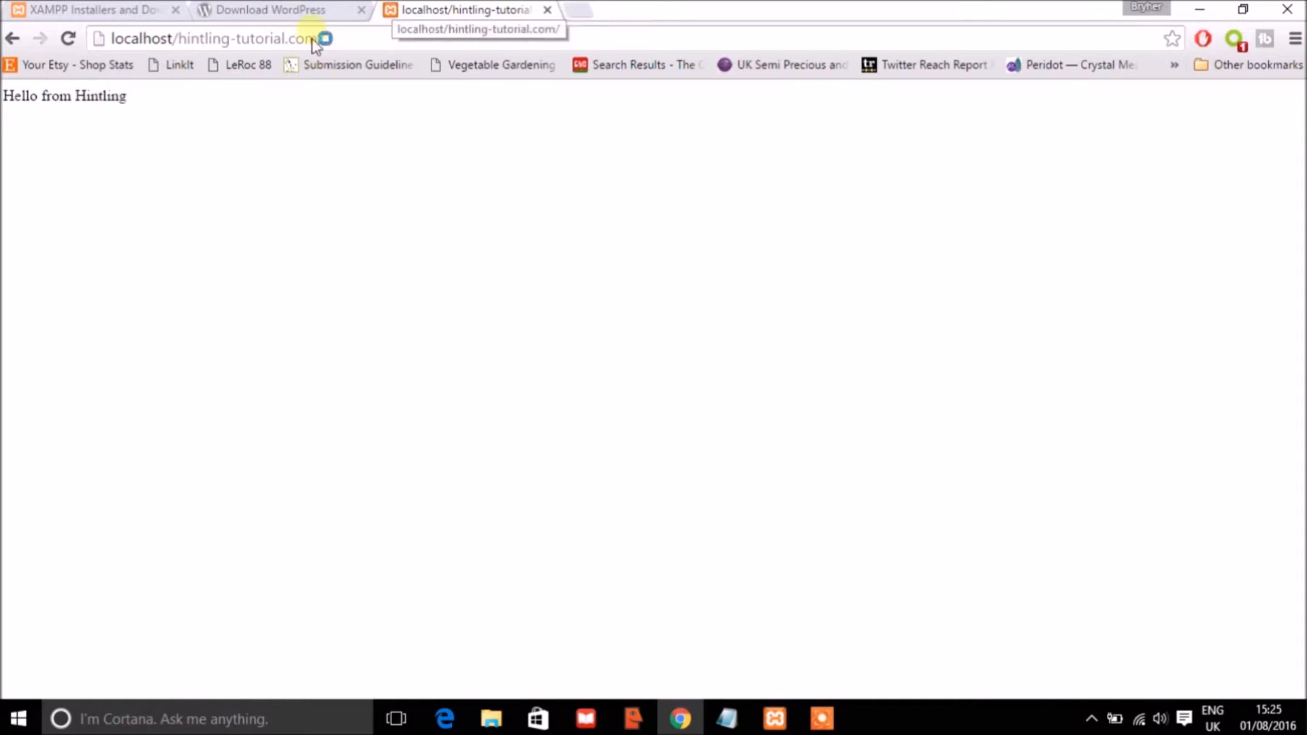
{"action": "left_click_drag", "start_coordinate": [215, 113], "coordinate": [3, 96]}
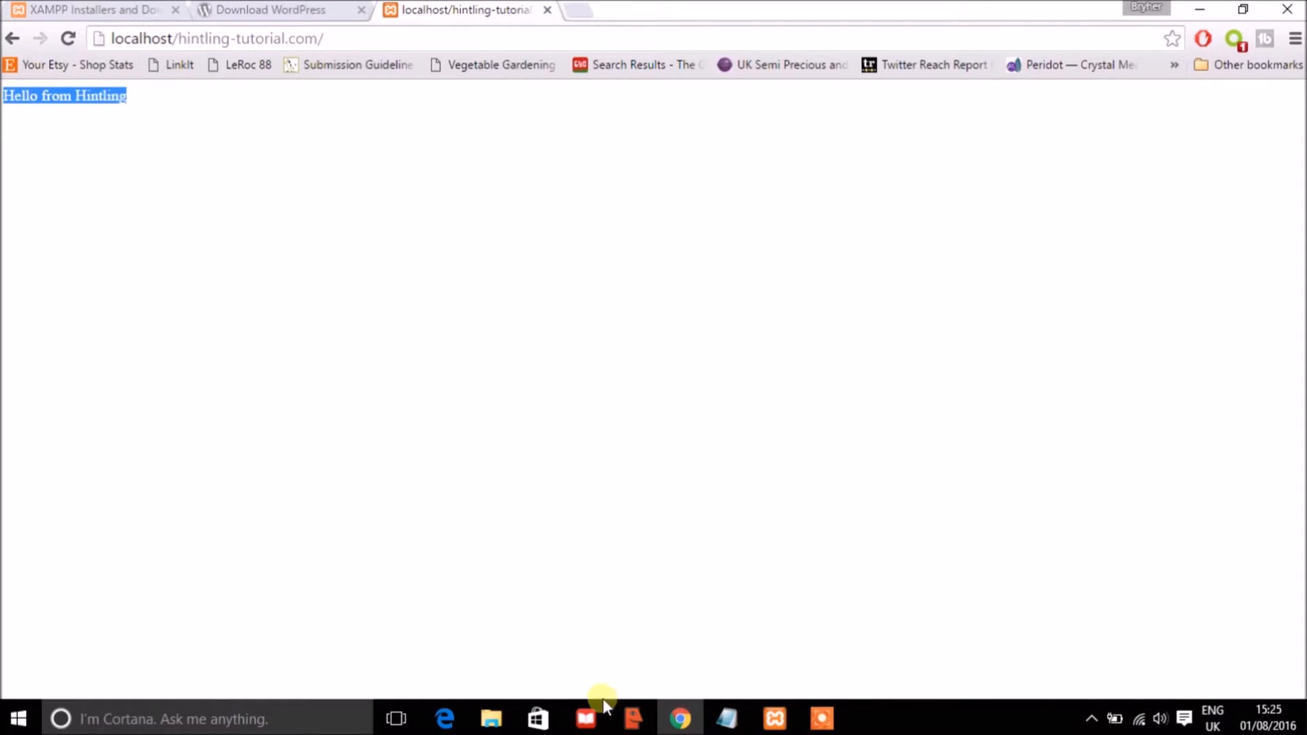
Step: Delete index.php from the hintling-tutorial.com folder
{"action": "left_click", "coordinate": [491, 718]}
{"action": "left_click", "coordinate": [528, 627]}
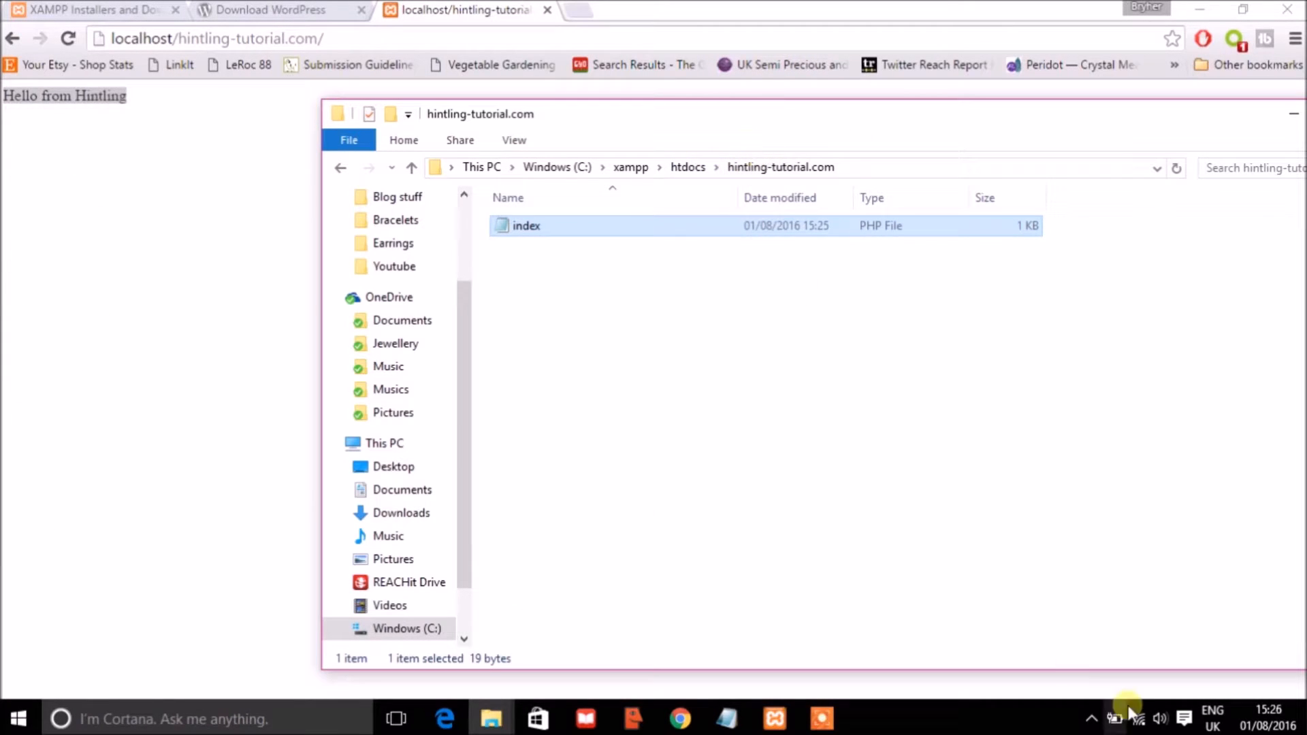
{"action": "left_click", "coordinate": [550, 228]}
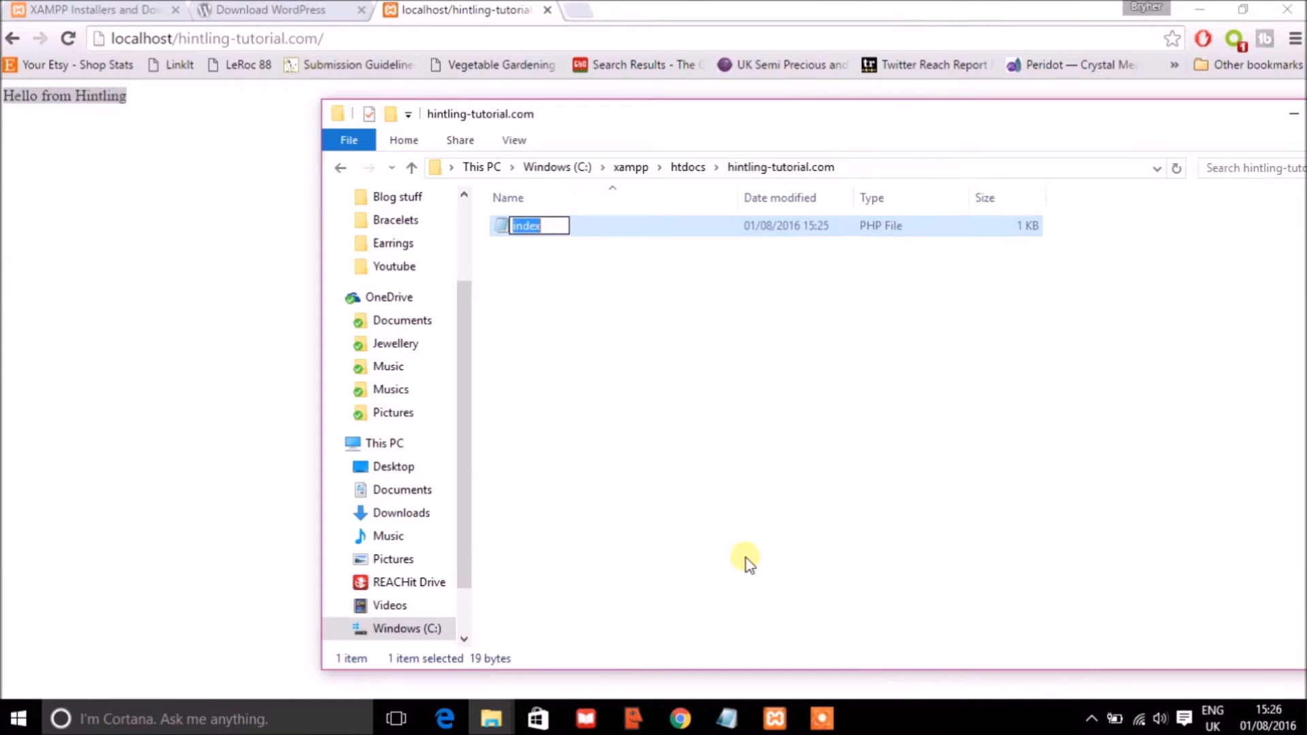
{"action": "key", "text": "BackSpace"}
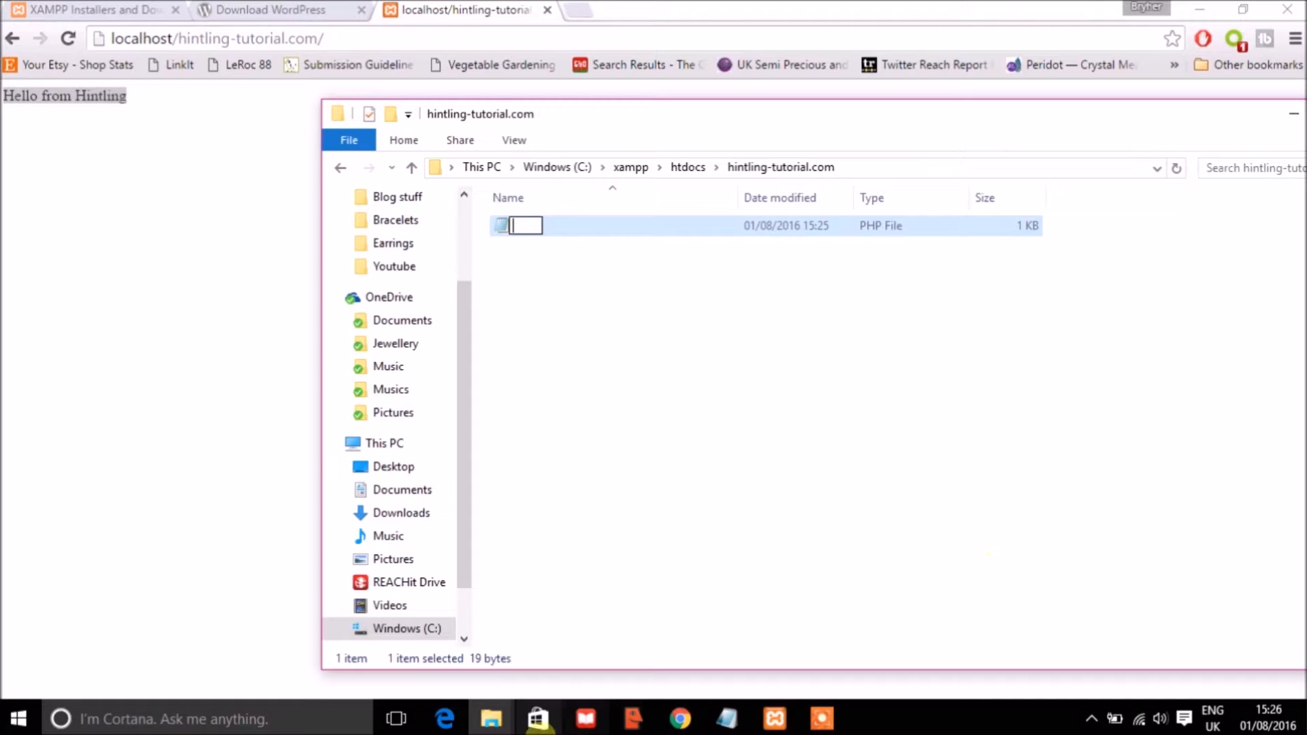
{"action": "key", "text": "Escape"}
{"action": "key", "text": "Delete"}
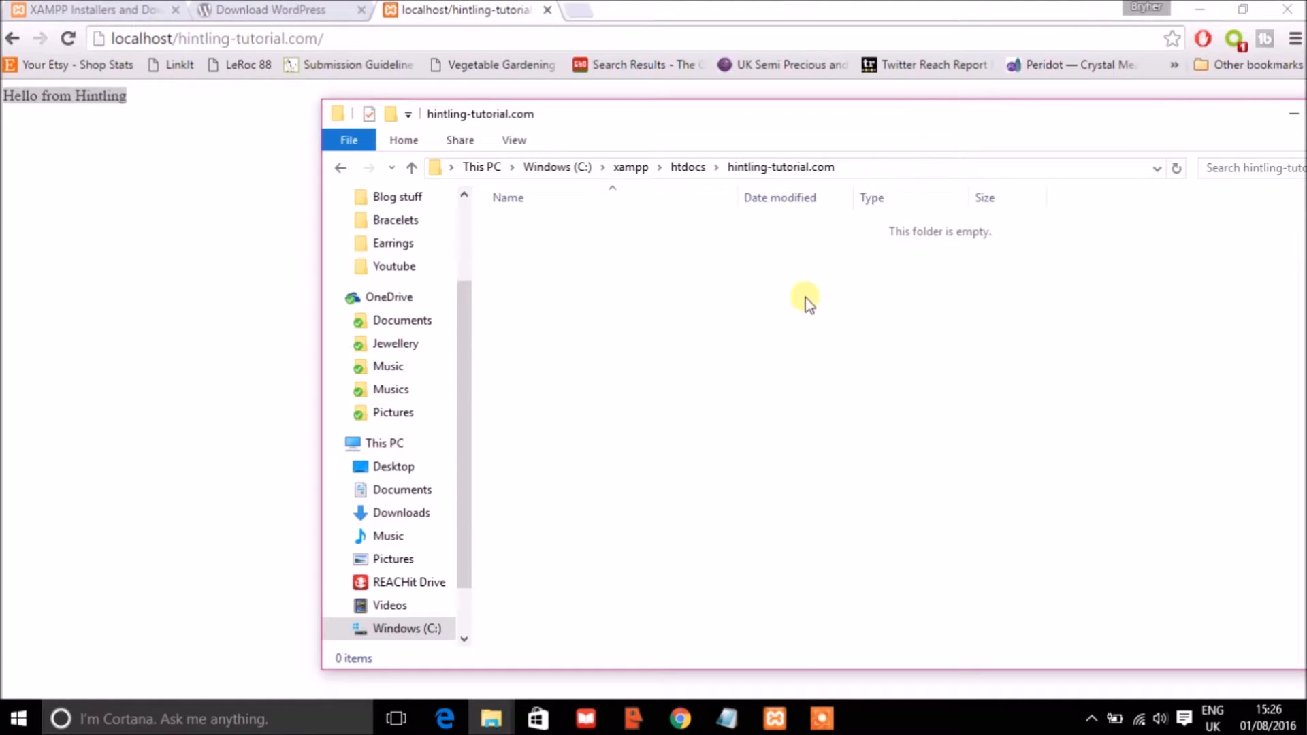
{"action": "left_click", "coordinate": [490, 718]}
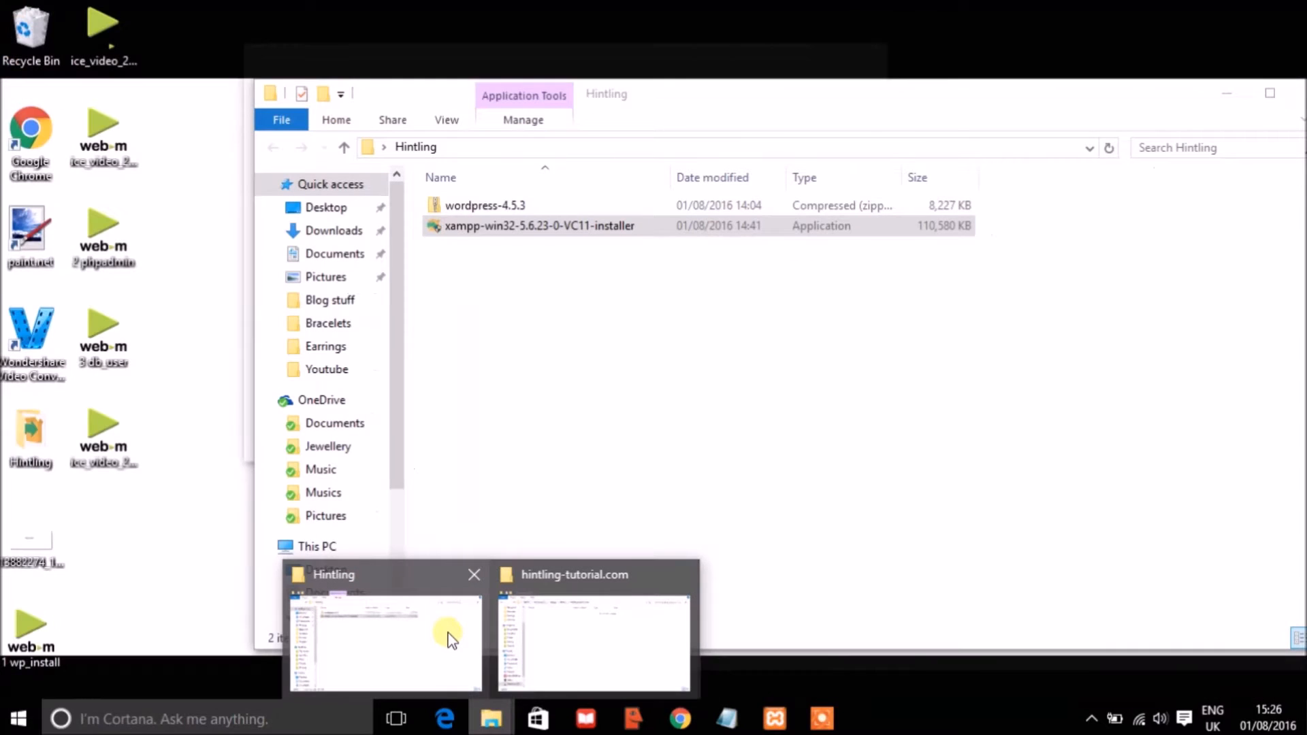
Step: Extract wordpress-4.5.3.zip to its default destination in the Hintling folder
{"action": "left_click", "coordinate": [449, 640]}
{"action": "left_click", "coordinate": [538, 205]}
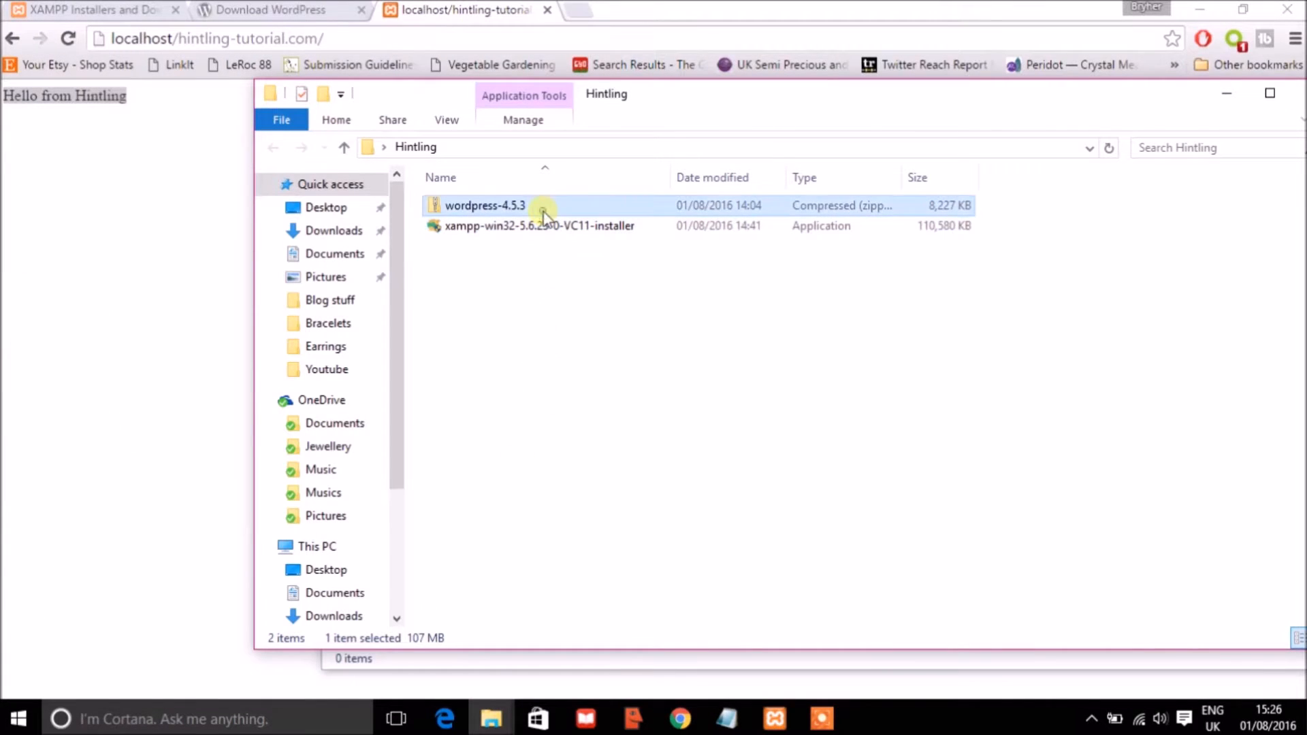
{"action": "right_click", "coordinate": [500, 206]}
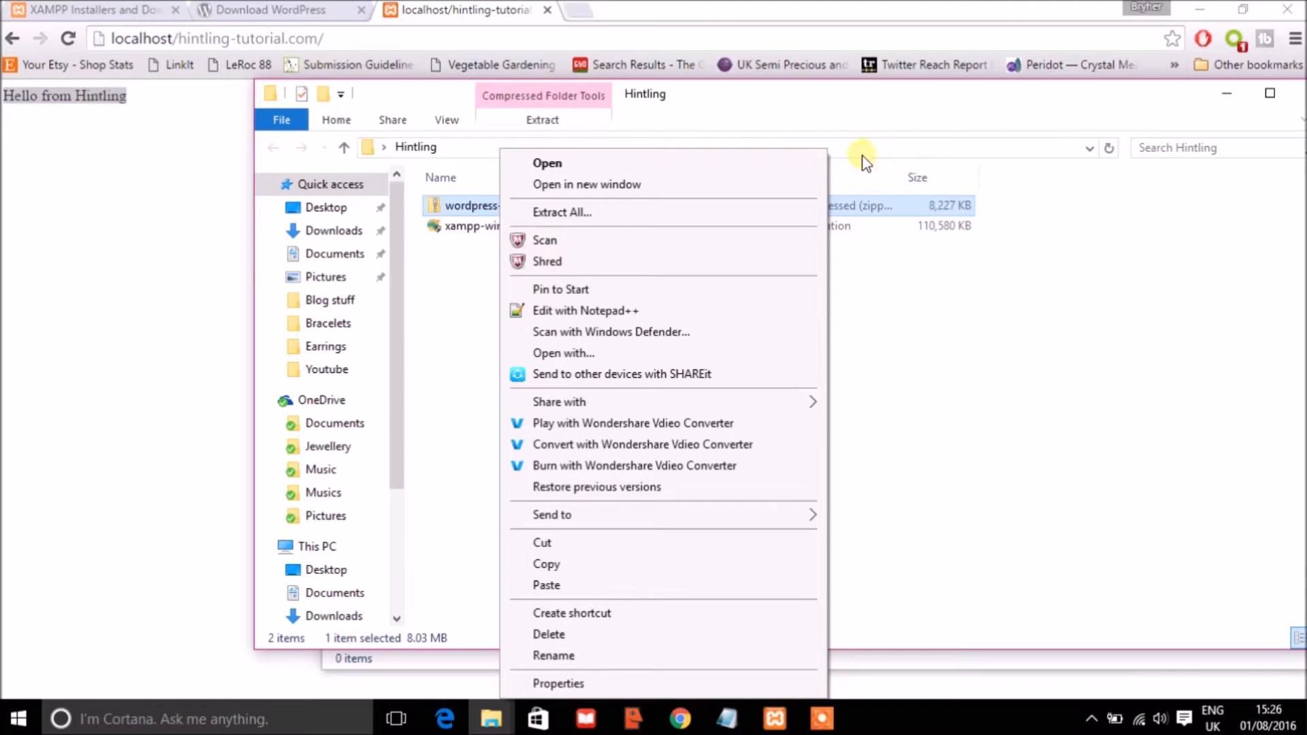
{"action": "left_click", "coordinate": [781, 211]}
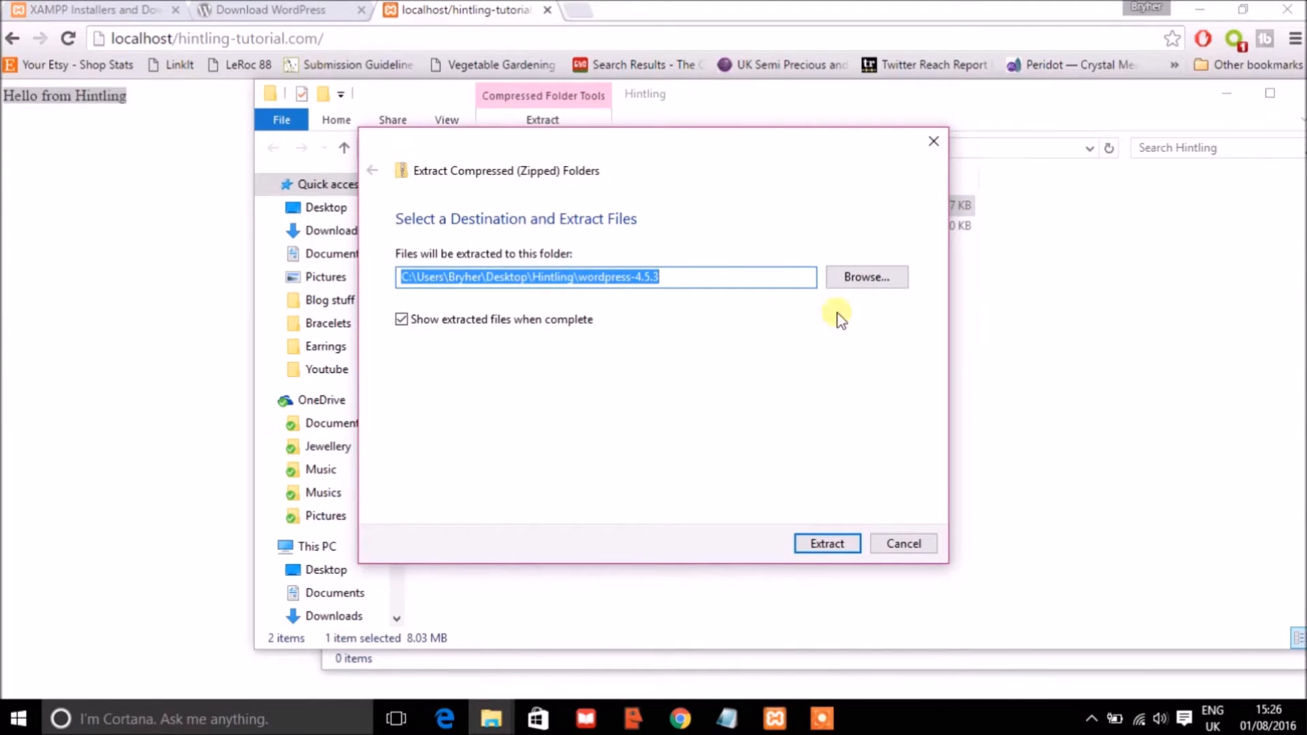
{"action": "left_click", "coordinate": [851, 541]}
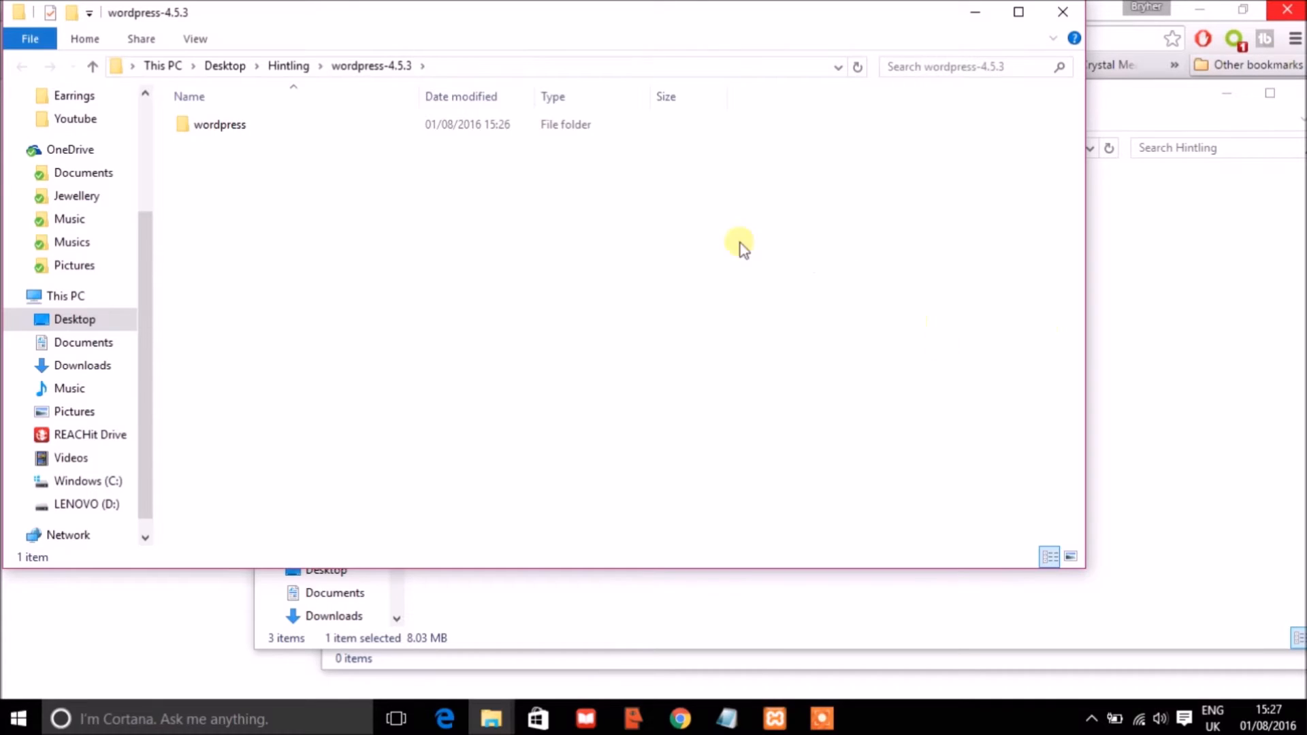
Step: Open the extracted wordpress folder and cut all 19 of its files and folders
{"action": "left_click", "coordinate": [313, 123]}
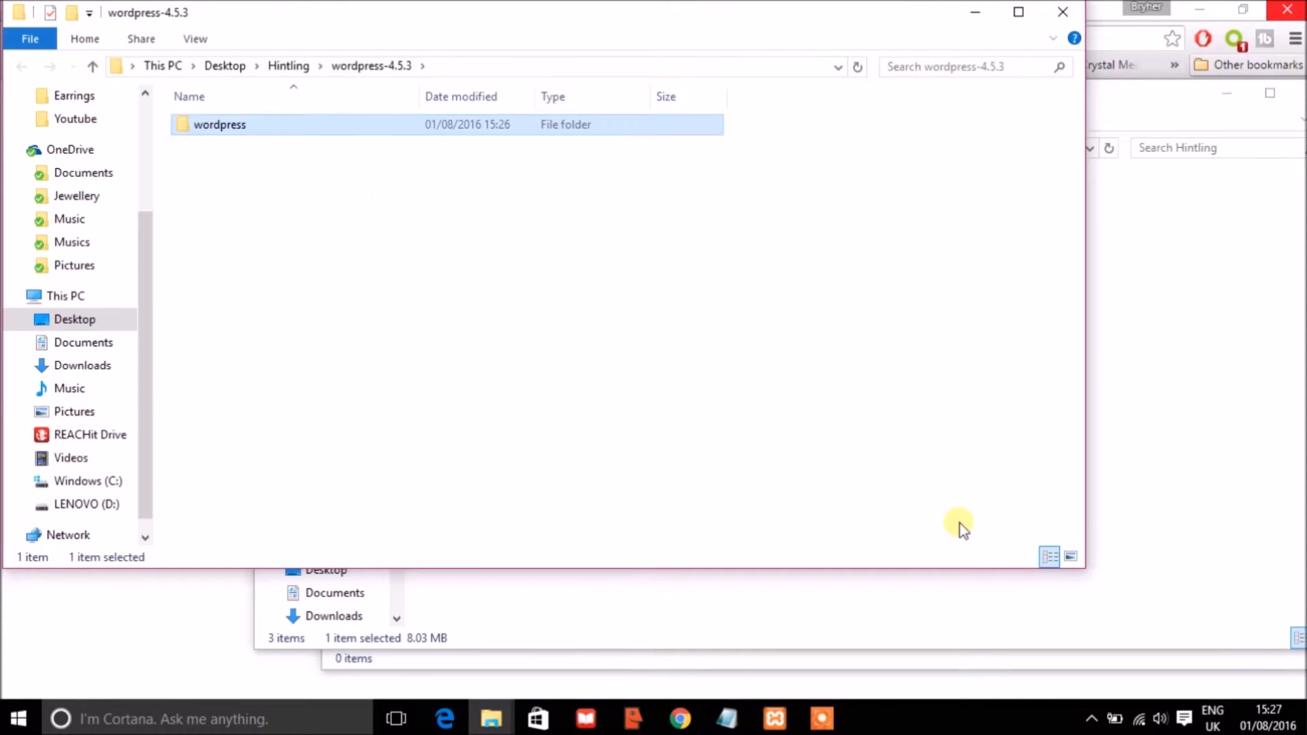
{"action": "double_click", "coordinate": [283, 127]}
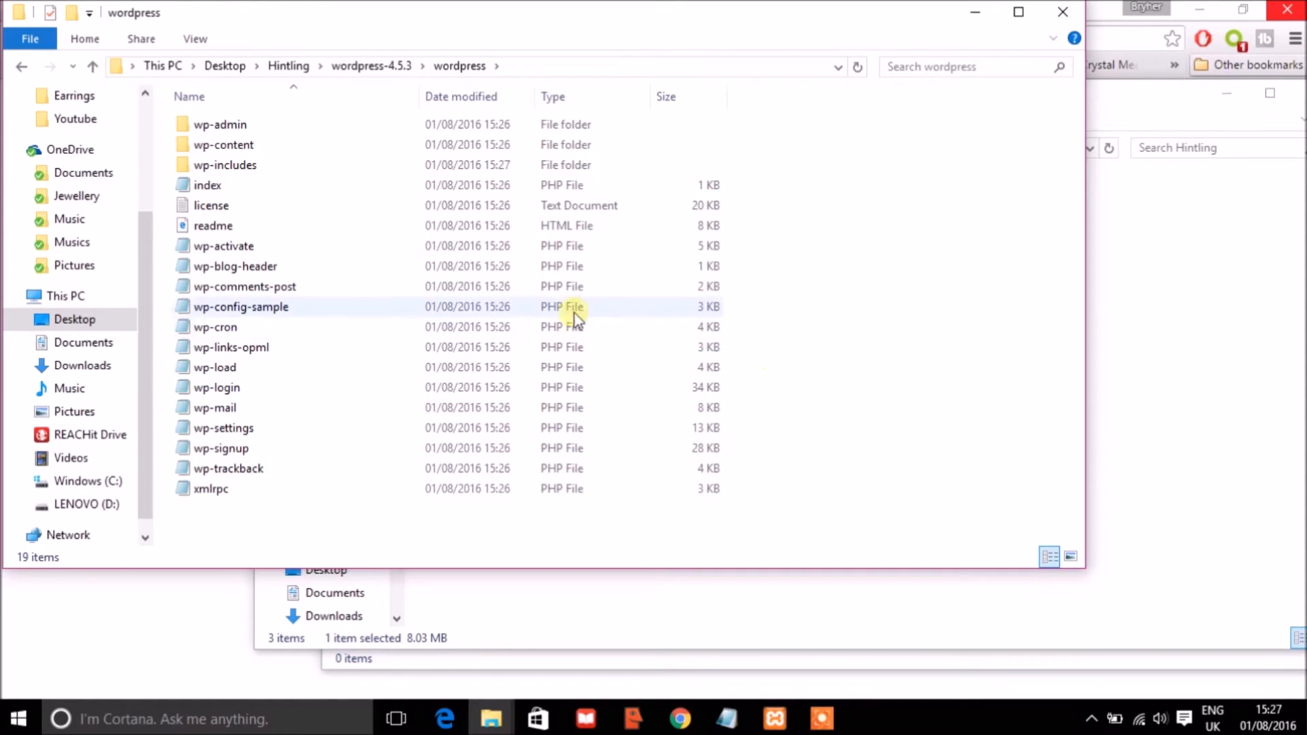
{"action": "key", "text": "ctrl+a"}
{"action": "key", "text": "ctrl+x"}
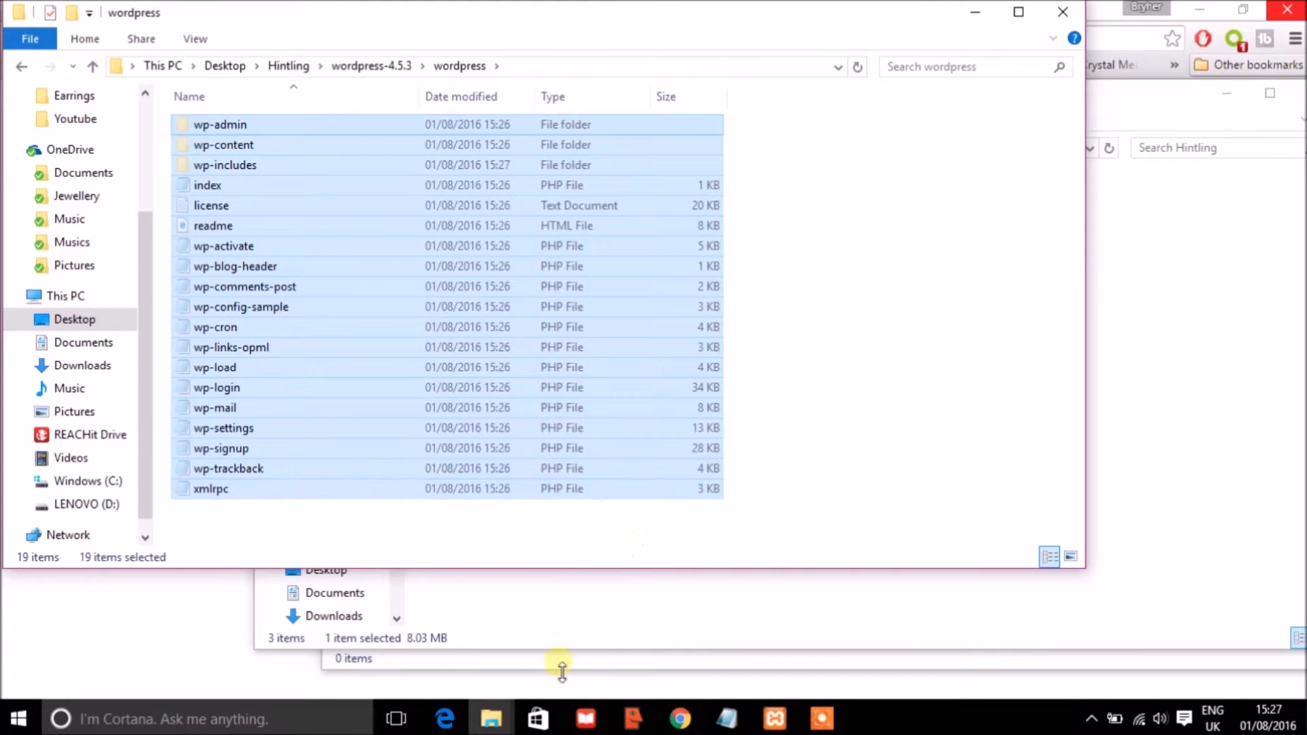
Step: Paste them into the hintling-tutorial.com folder and close the emptied wordpress window
{"action": "left_click", "coordinate": [491, 718]}
{"action": "left_click", "coordinate": [438, 605]}
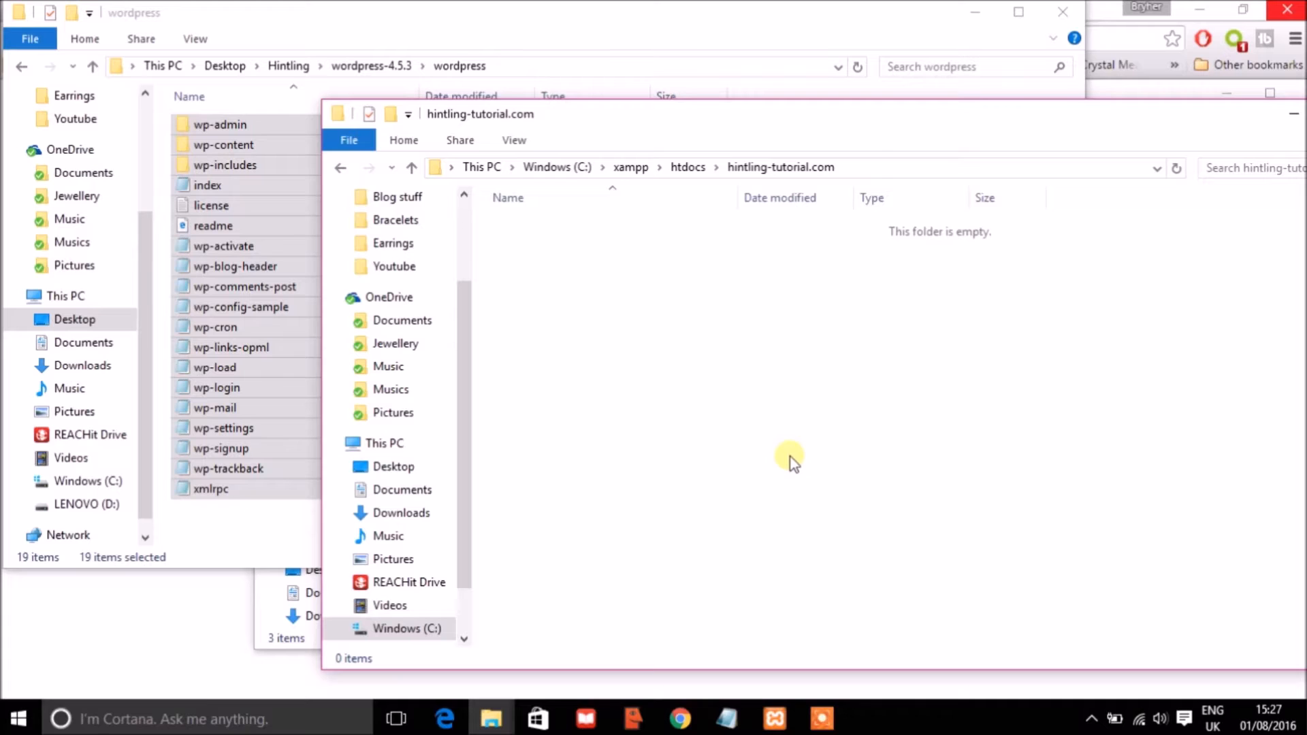
{"action": "key", "text": "ctrl+v"}
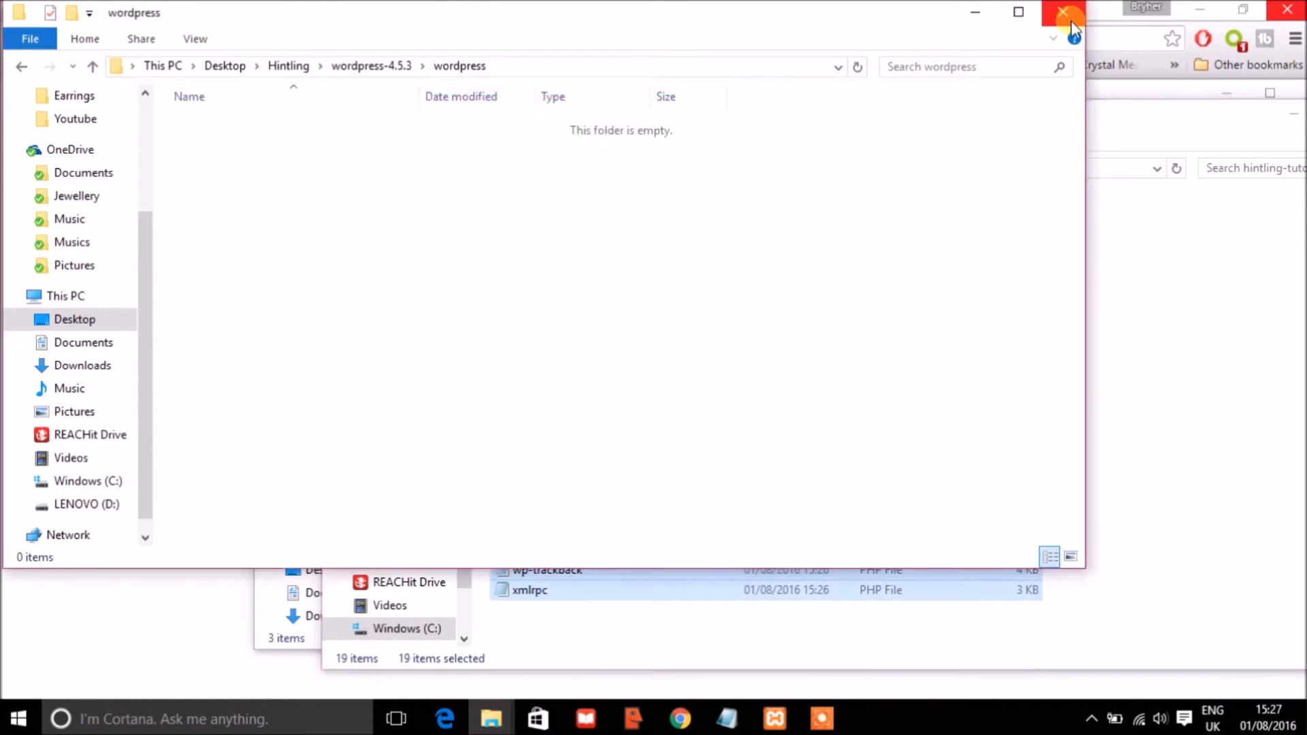
{"action": "left_click", "coordinate": [1062, 12]}
{"action": "left_click_drag", "start_coordinate": [590, 124], "coordinate": [405, 66]}
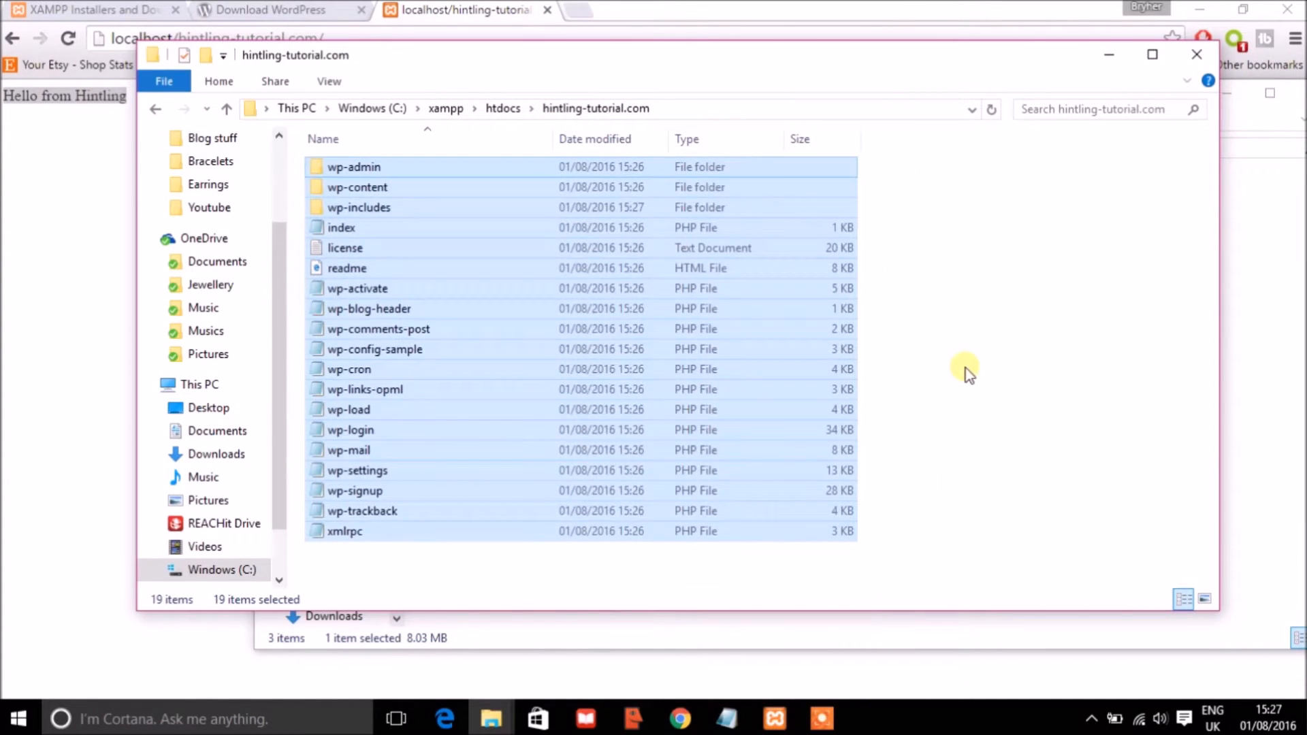
{"action": "left_click", "coordinate": [963, 368]}
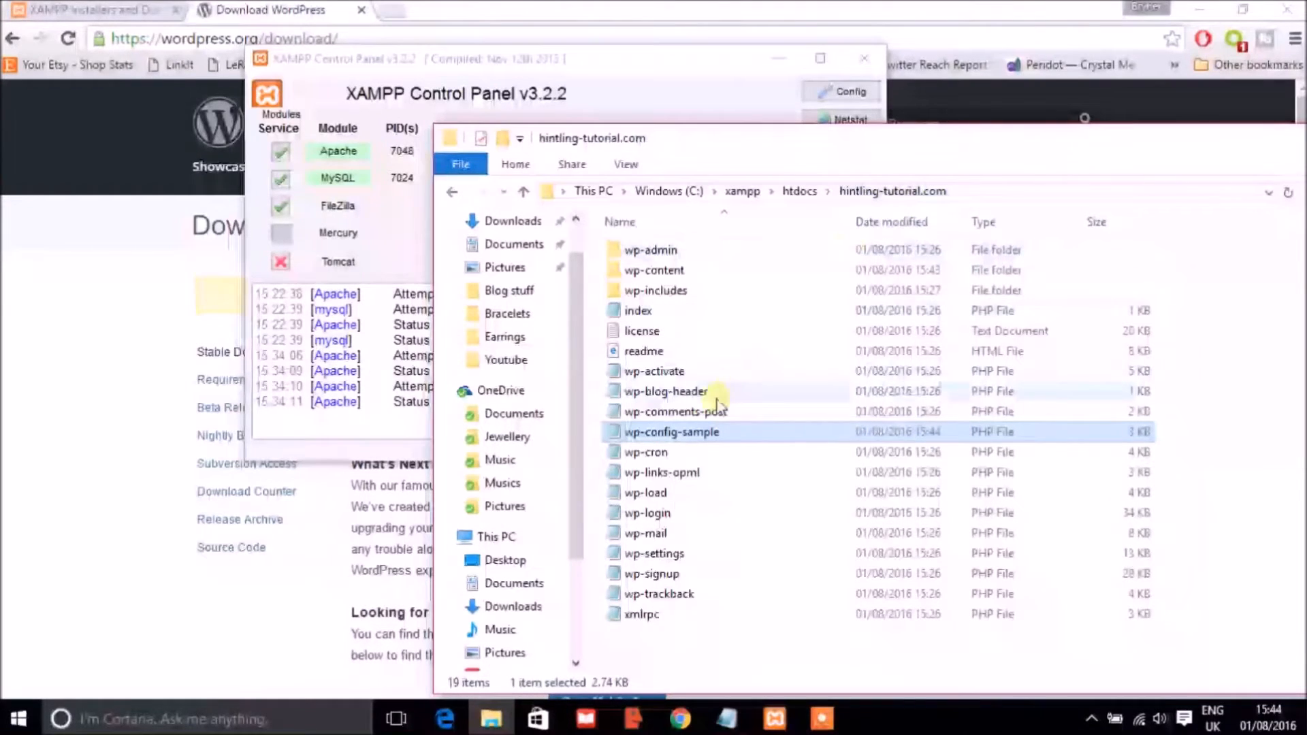
Step: Edit wp-config-sample.php with Notepad++, then switch back to phpMyAdmin's Databases page in Edge
{"action": "right_click", "coordinate": [712, 436]}
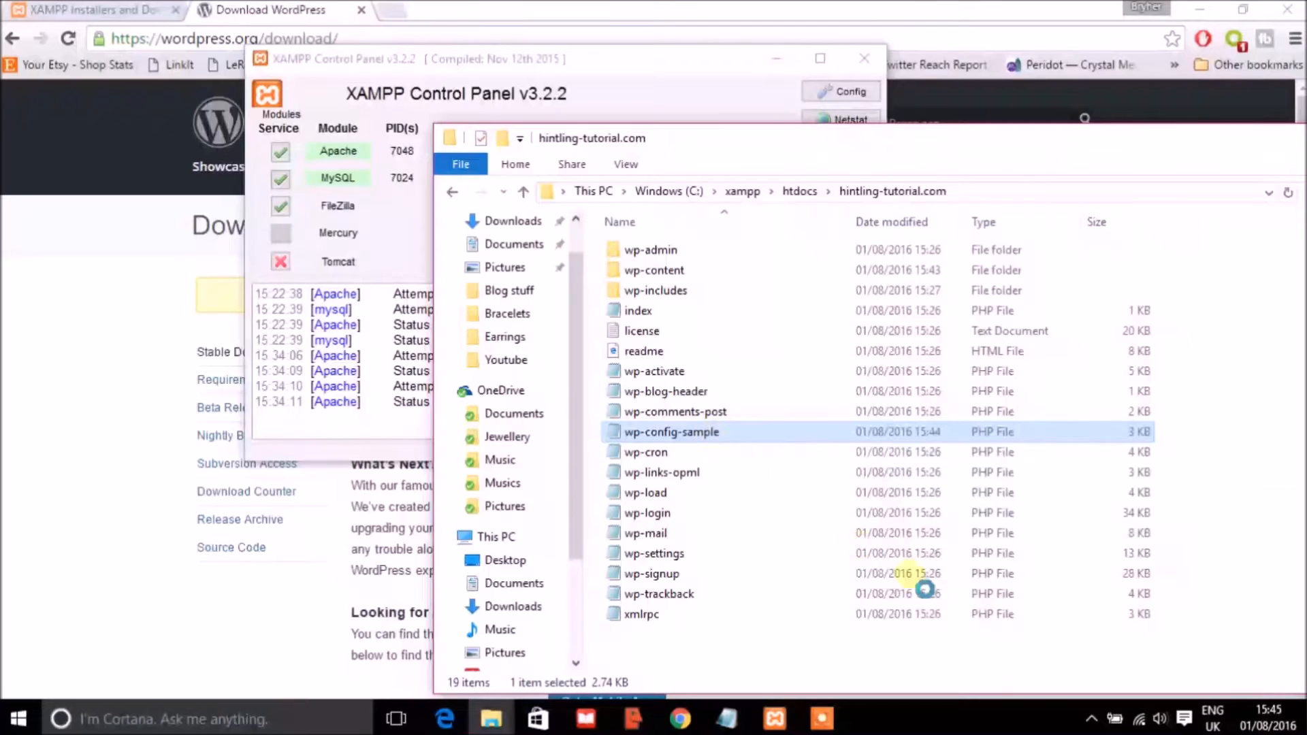
{"action": "left_click", "coordinate": [835, 299]}
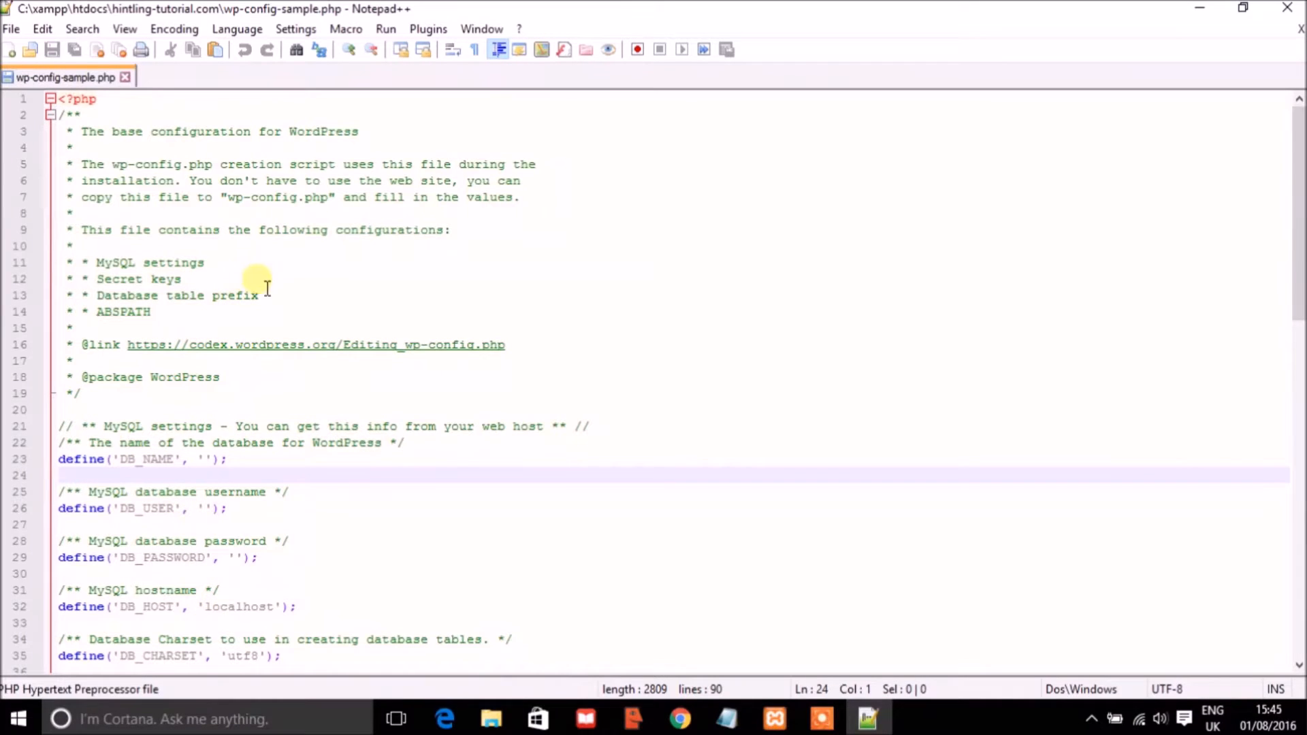
{"action": "left_click", "coordinate": [459, 728]}
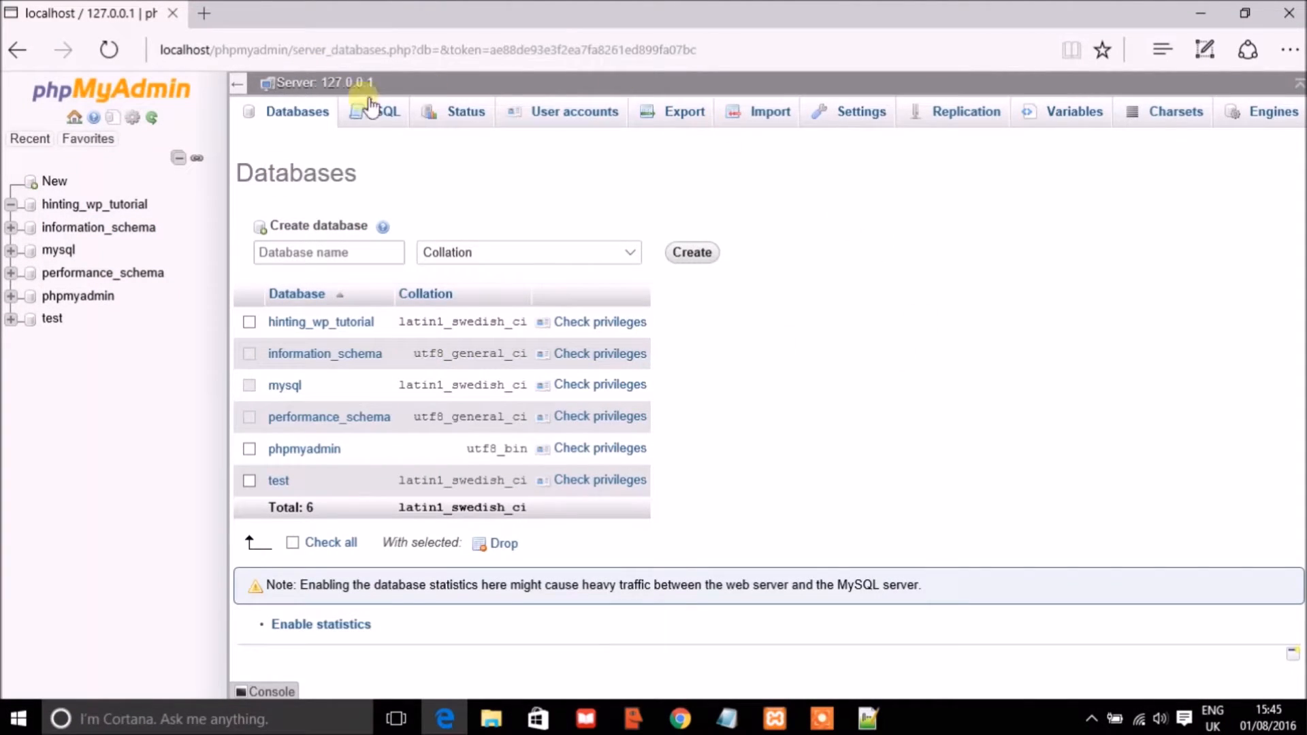
Step: Check the Privileges list of hinting_wp_tutorial in phpMyAdmin, then return to wp-config-sample.php in Notepad++
{"action": "left_click", "coordinate": [121, 207]}
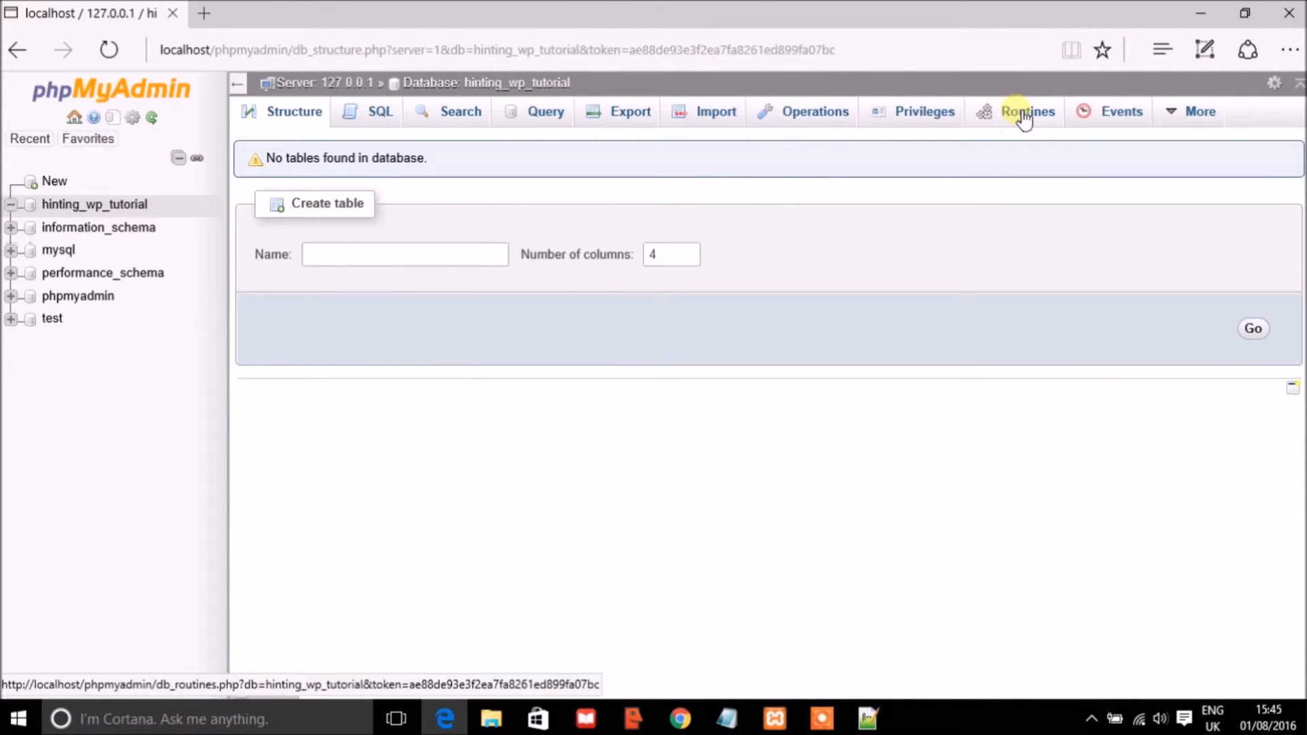
{"action": "left_click", "coordinate": [936, 113]}
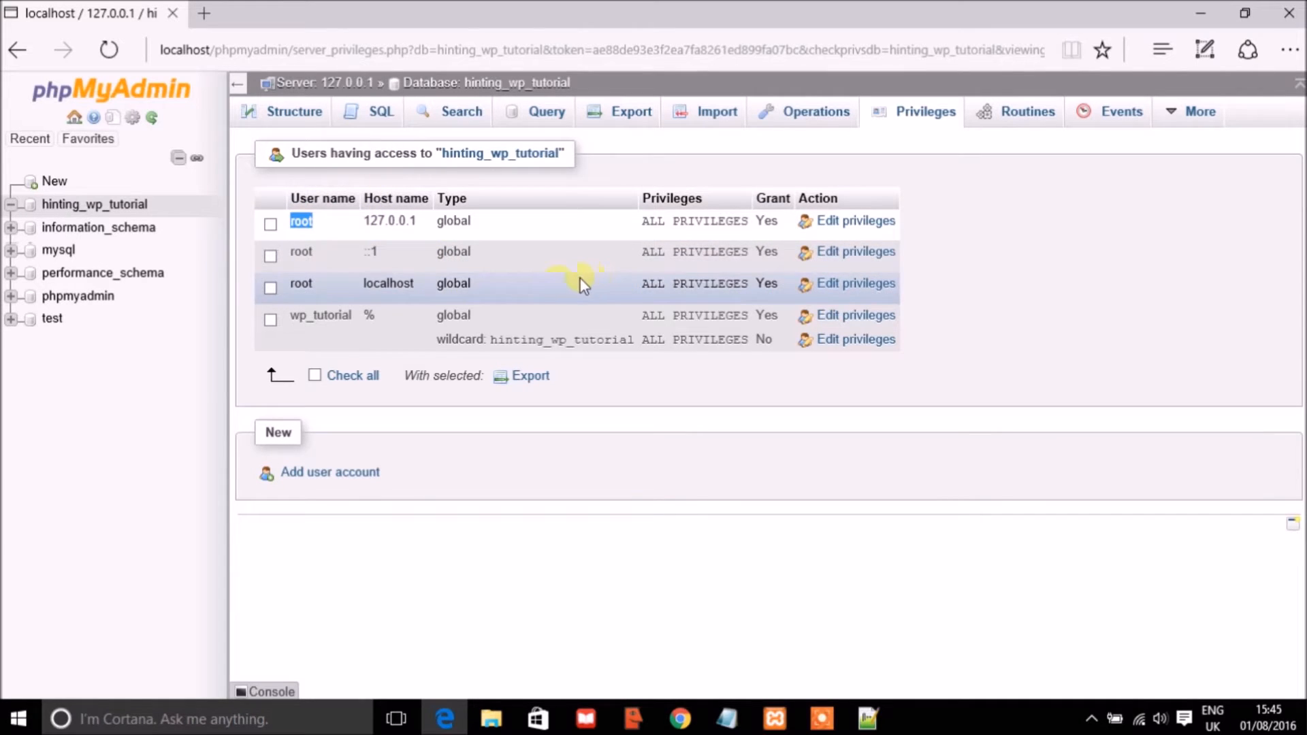
{"action": "left_click", "coordinate": [868, 718]}
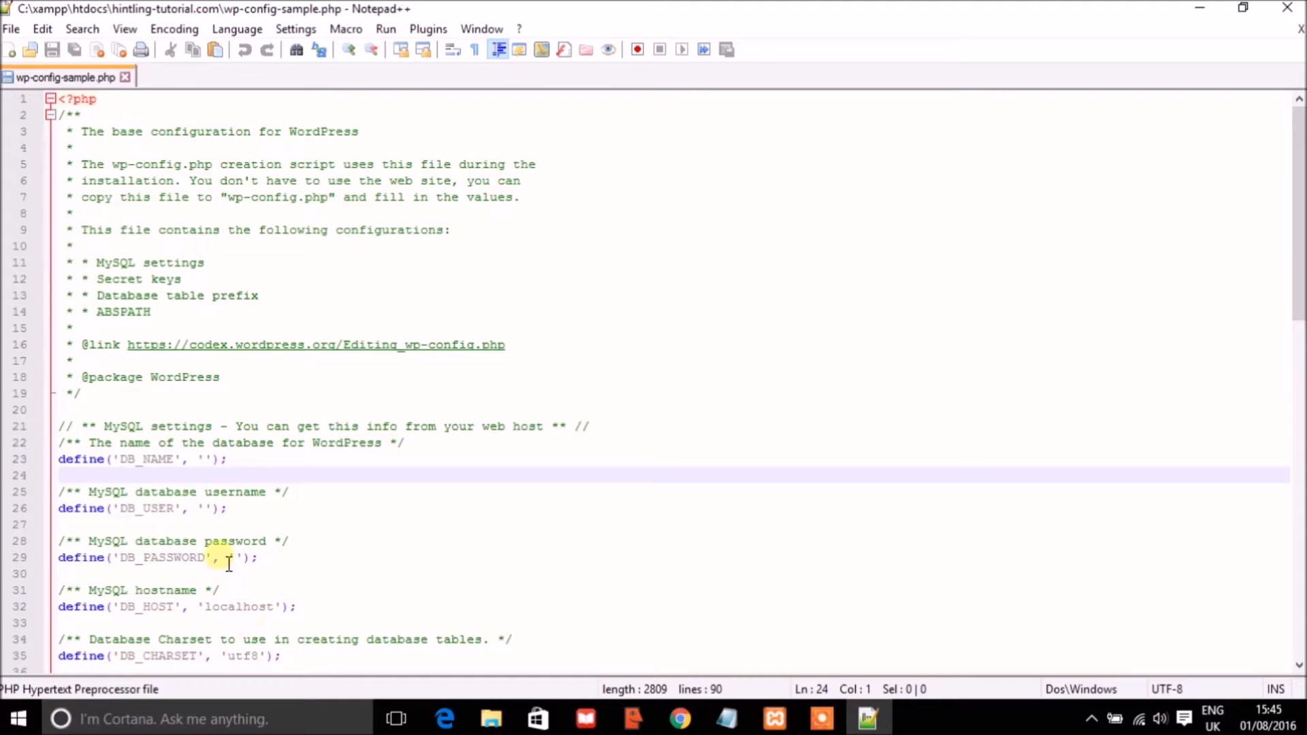
Step: Set DB_USER to root and paste hinting_wp_tutorial, copied from phpMyAdmin, into DB_NAME
{"action": "left_click", "coordinate": [206, 509]}
{"action": "type", "text": "root"}
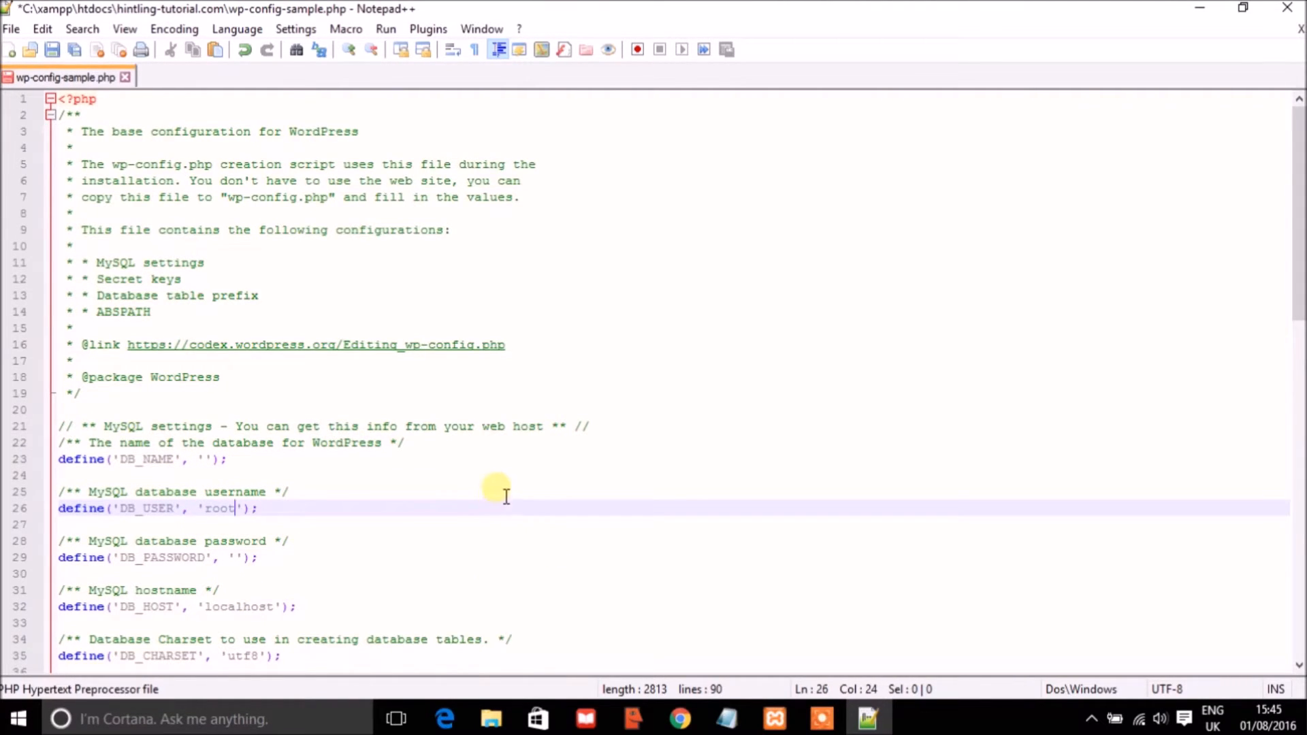
{"action": "key", "text": "alt+Tab"}
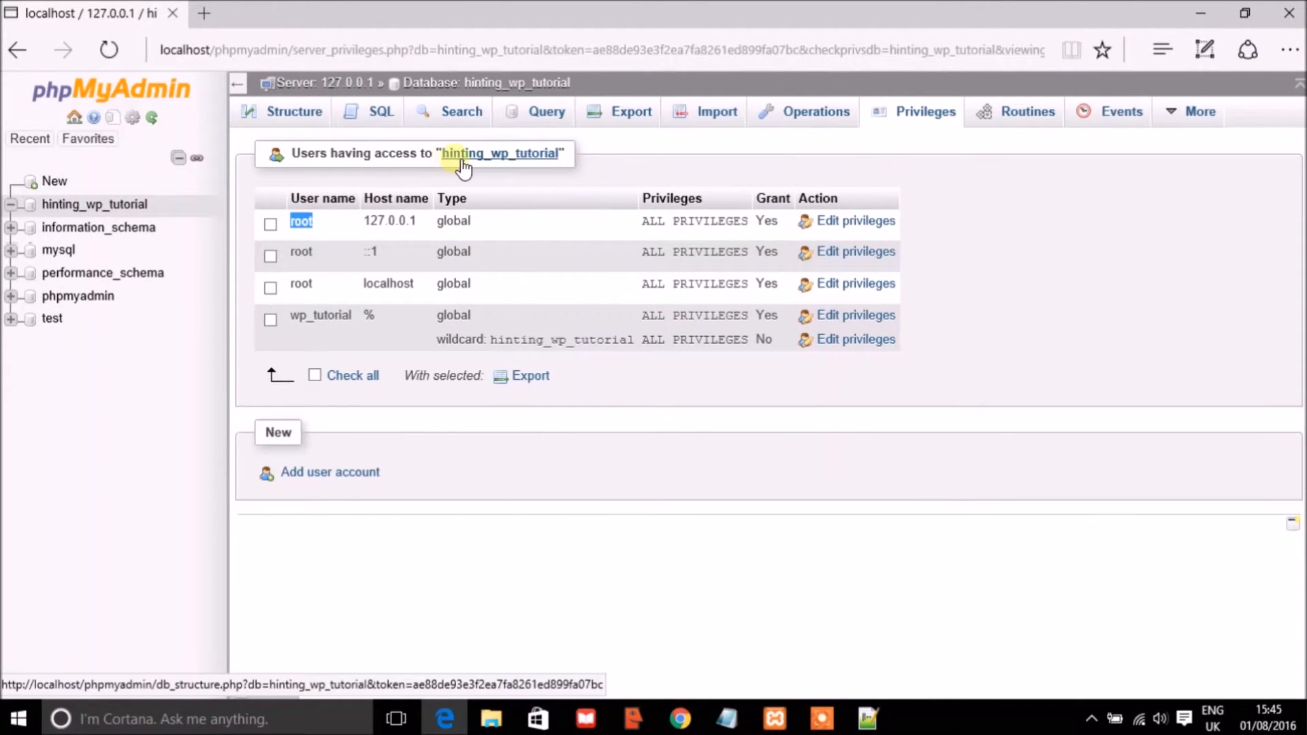
{"action": "left_click", "coordinate": [592, 78]}
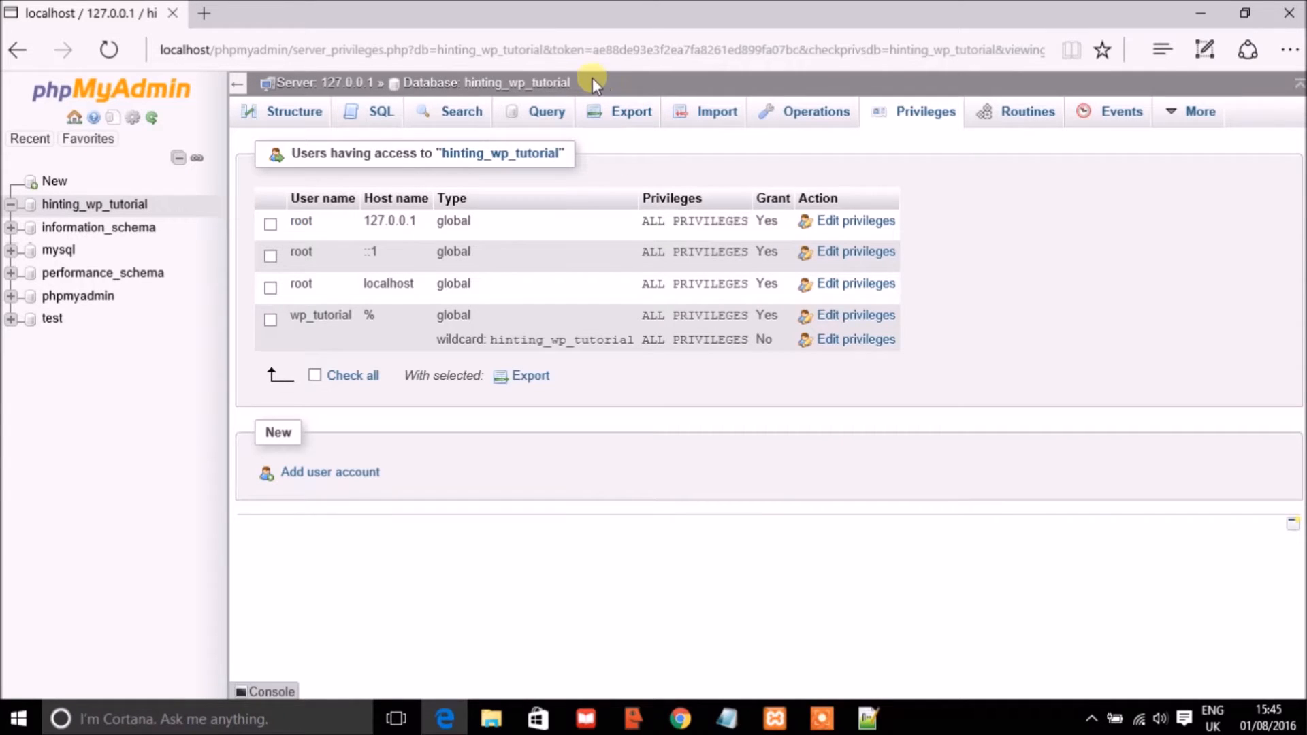
{"action": "left_click_drag", "start_coordinate": [592, 82], "coordinate": [465, 83]}
{"action": "key", "text": "alt+Tab"}
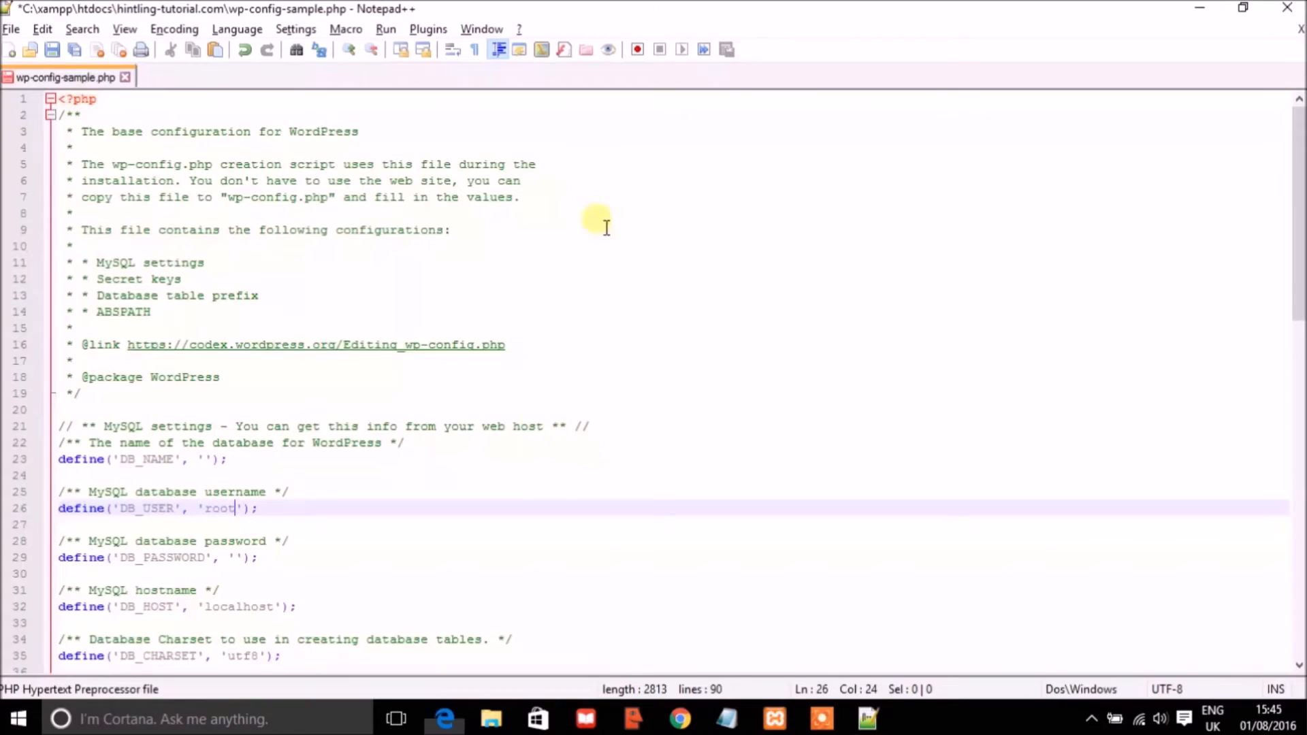
{"action": "left_click", "coordinate": [206, 458]}
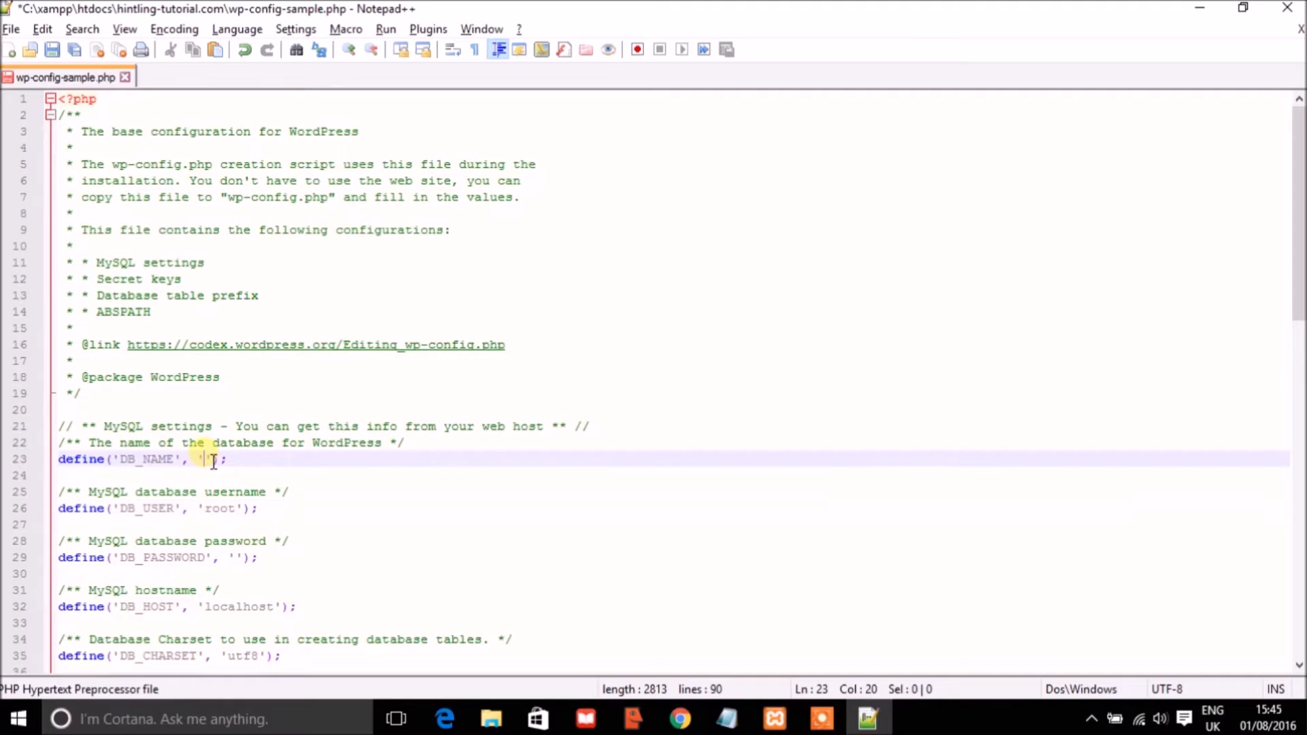
{"action": "left_click", "coordinate": [319, 492]}
{"action": "key", "text": "ctrl+v"}
{"action": "key", "text": "ctrl+z"}
{"action": "left_click_drag", "start_coordinate": [204, 442], "coordinate": [204, 460]}
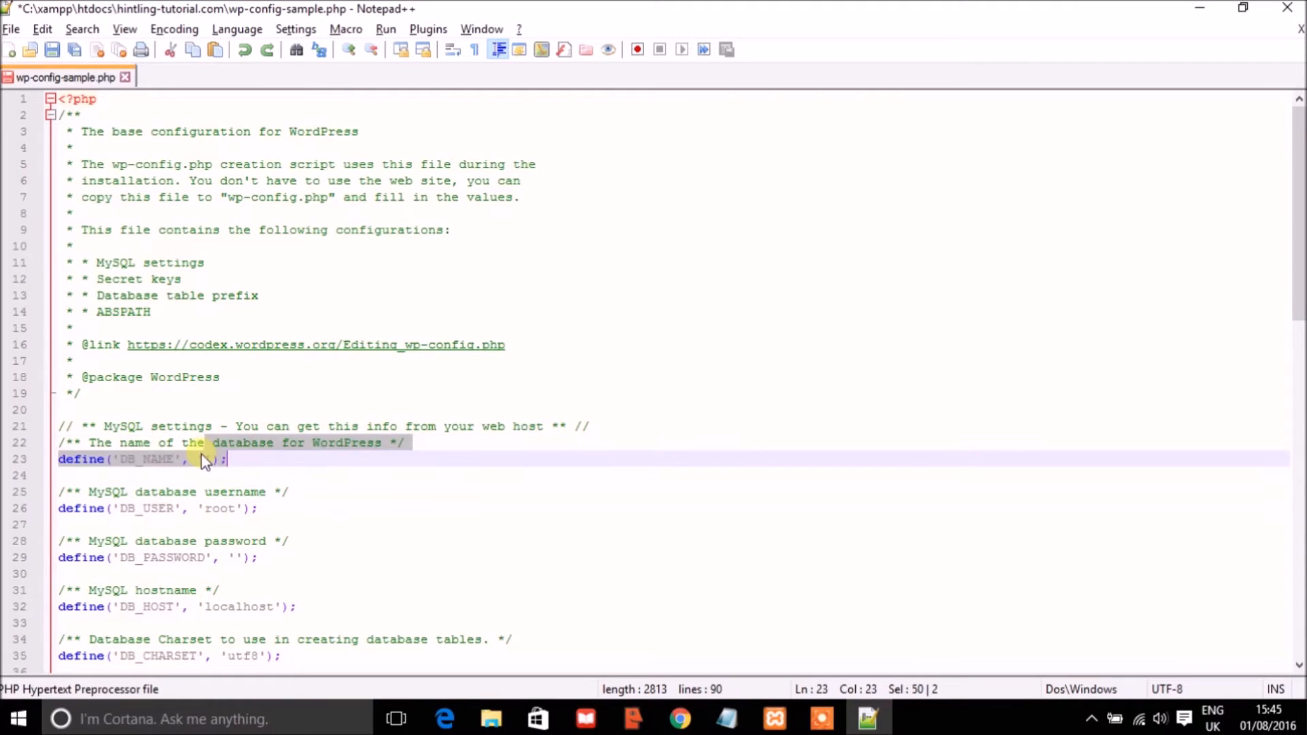
{"action": "left_click", "coordinate": [207, 460]}
{"action": "key", "text": "ctrl+v"}
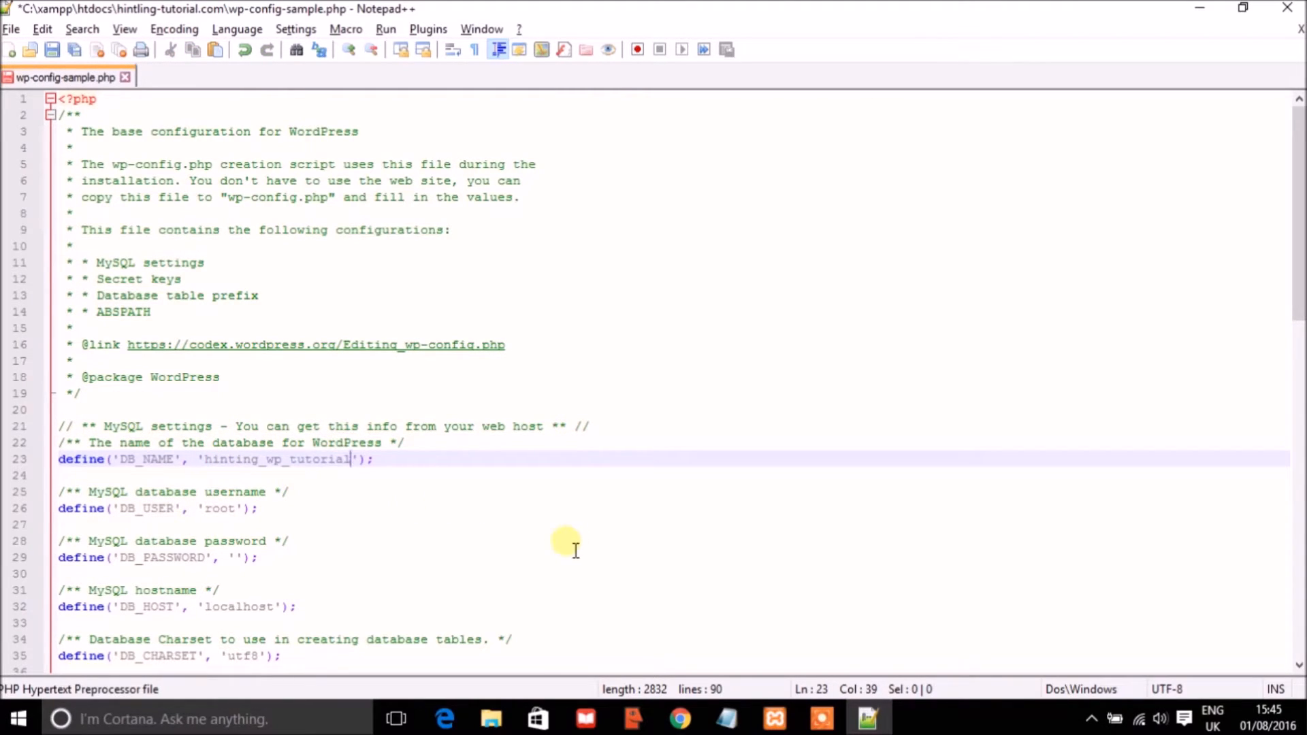
Step: Review the empty password and localhost host values, then save and close the config file
{"action": "left_click_drag", "start_coordinate": [300, 541], "coordinate": [230, 572]}
{"action": "left_click", "coordinate": [245, 559]}
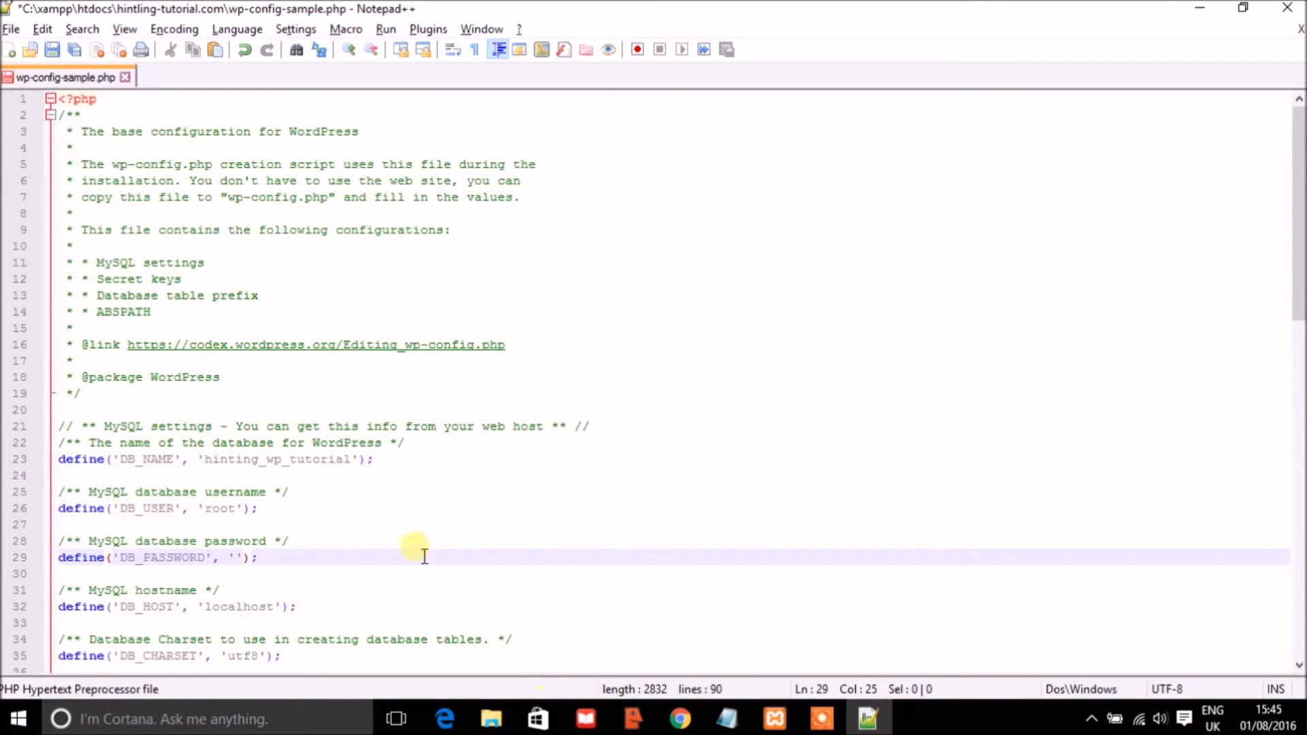
{"action": "scroll", "coordinate": [345, 443], "scroll_direction": "down", "scroll_amount": 2}
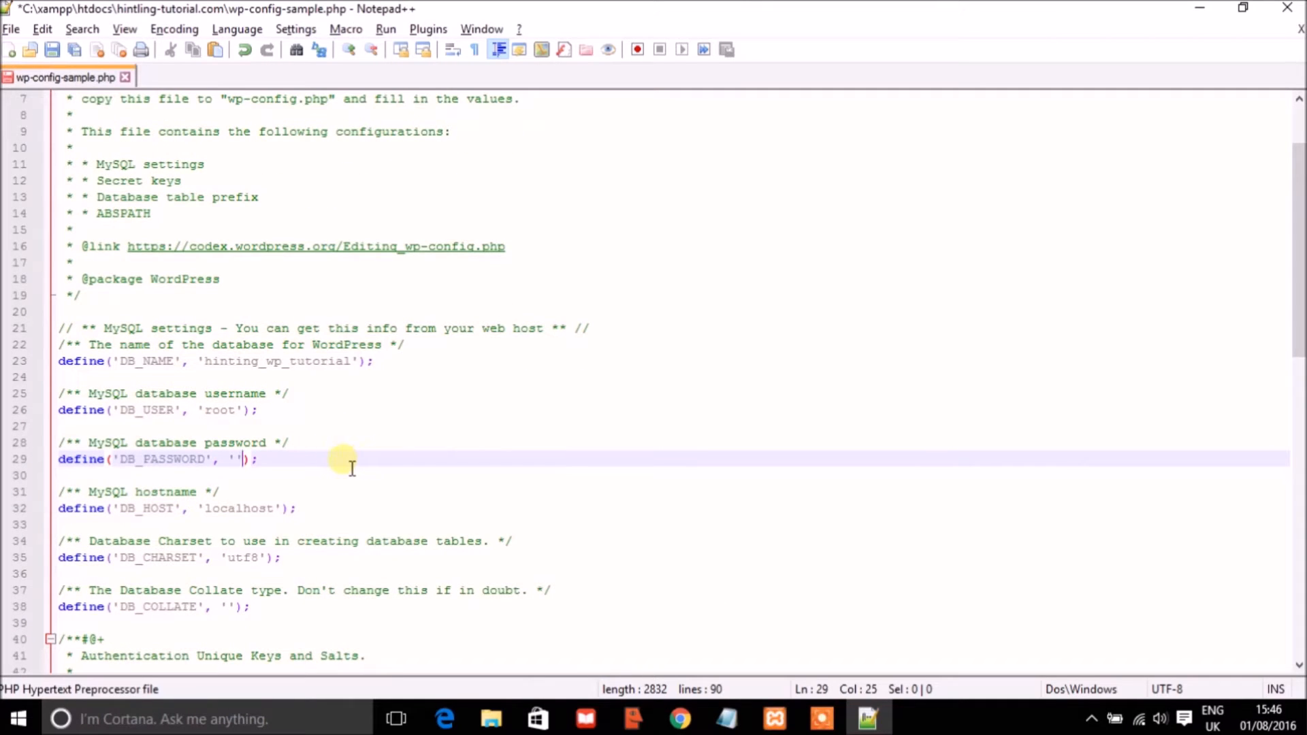
{"action": "left_click_drag", "start_coordinate": [297, 509], "coordinate": [85, 515]}
{"action": "double_click", "coordinate": [238, 509]}
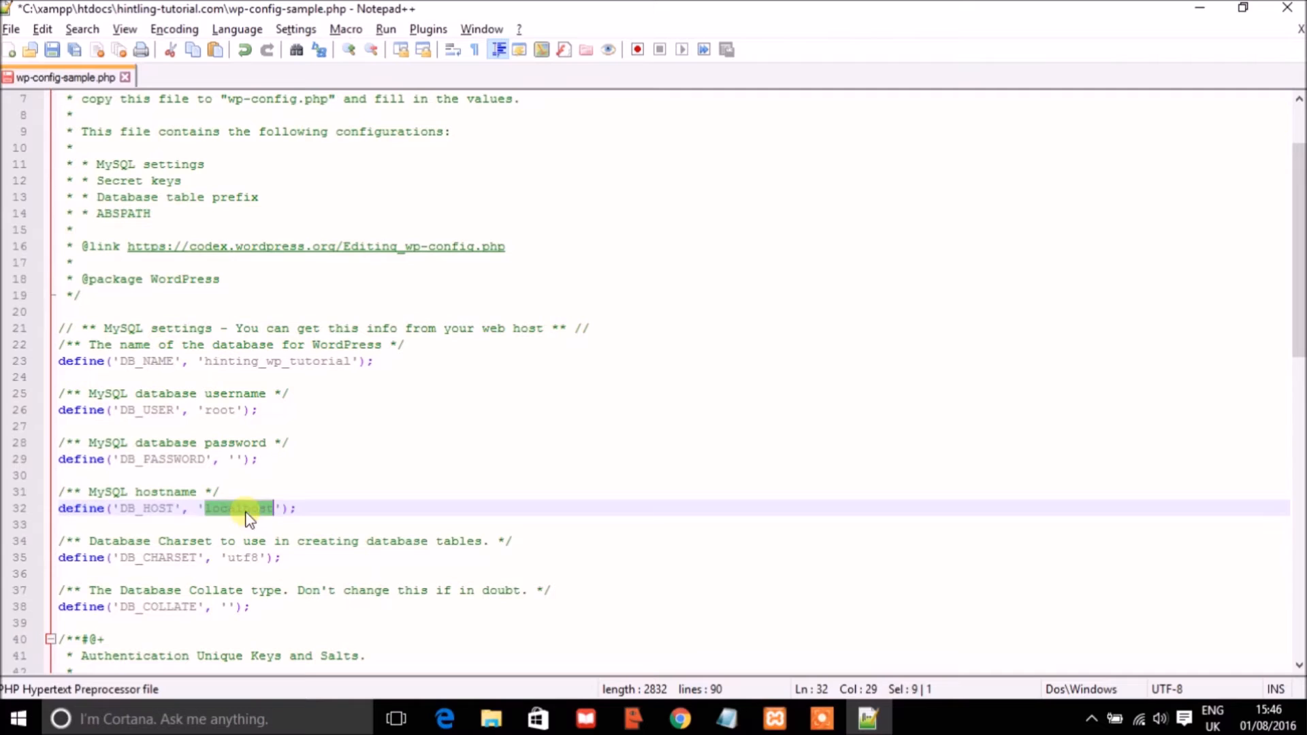
{"action": "scroll", "coordinate": [428, 504], "scroll_direction": "down", "scroll_amount": 3}
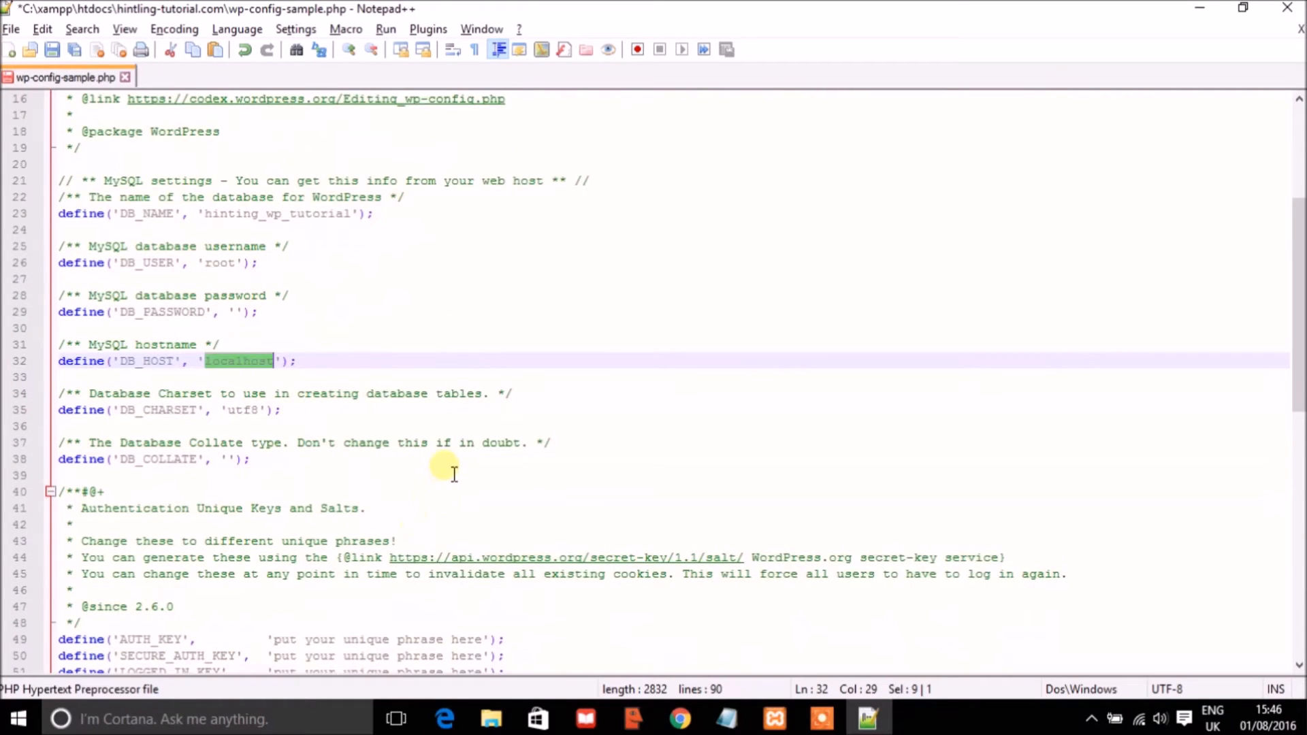
{"action": "scroll", "coordinate": [442, 462], "scroll_direction": "up", "scroll_amount": 4}
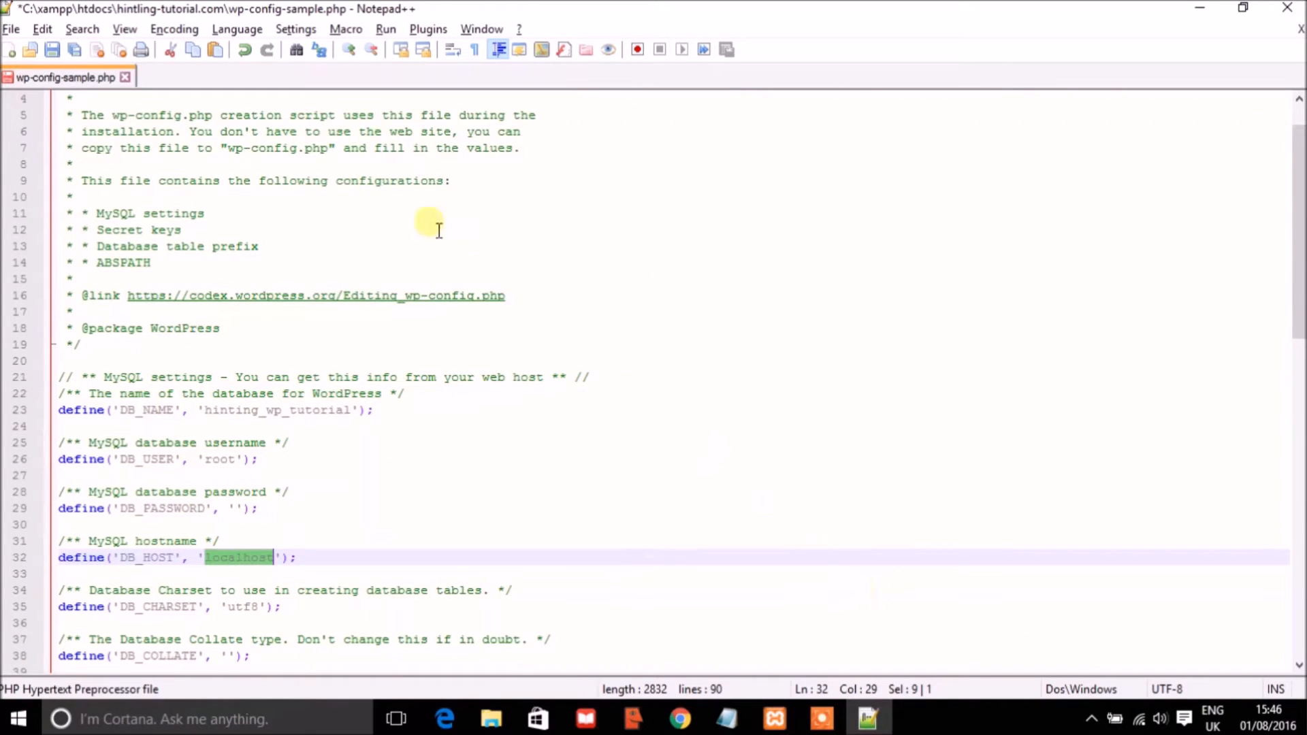
{"action": "key", "text": "ctrl+s"}
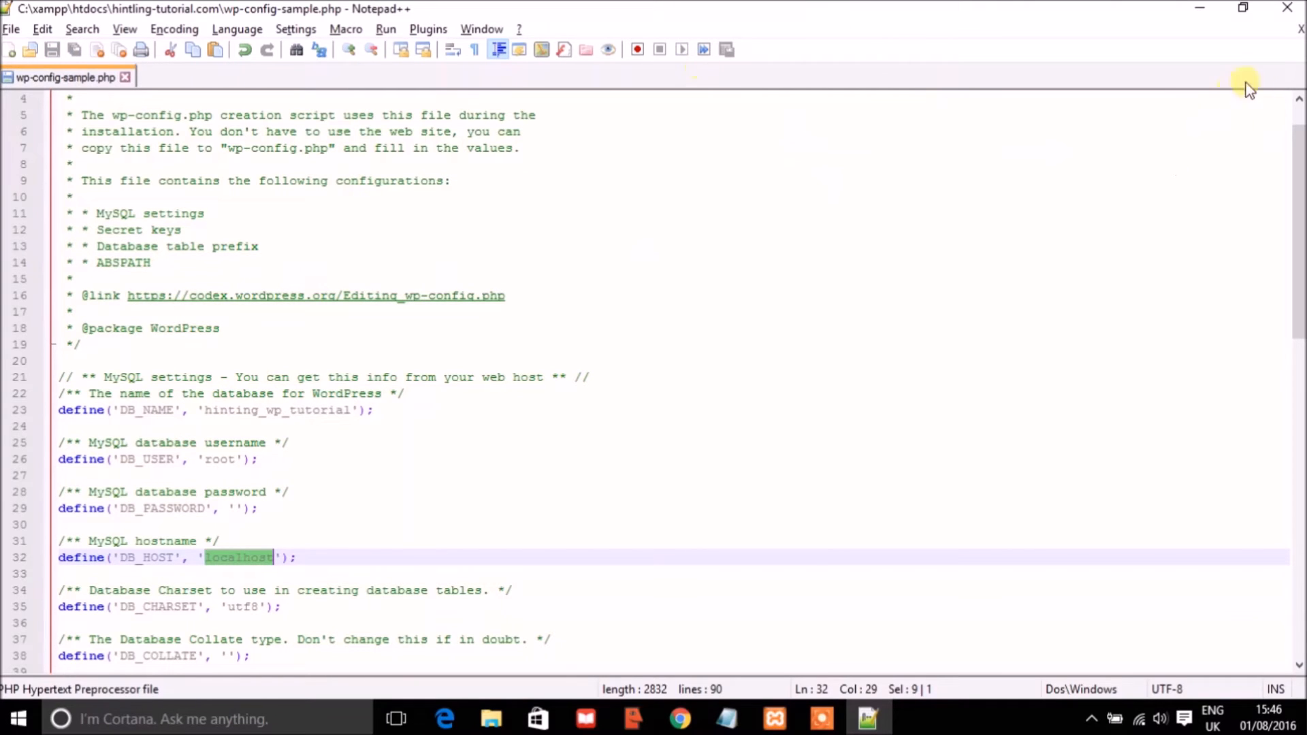
{"action": "left_click", "coordinate": [1286, 8]}
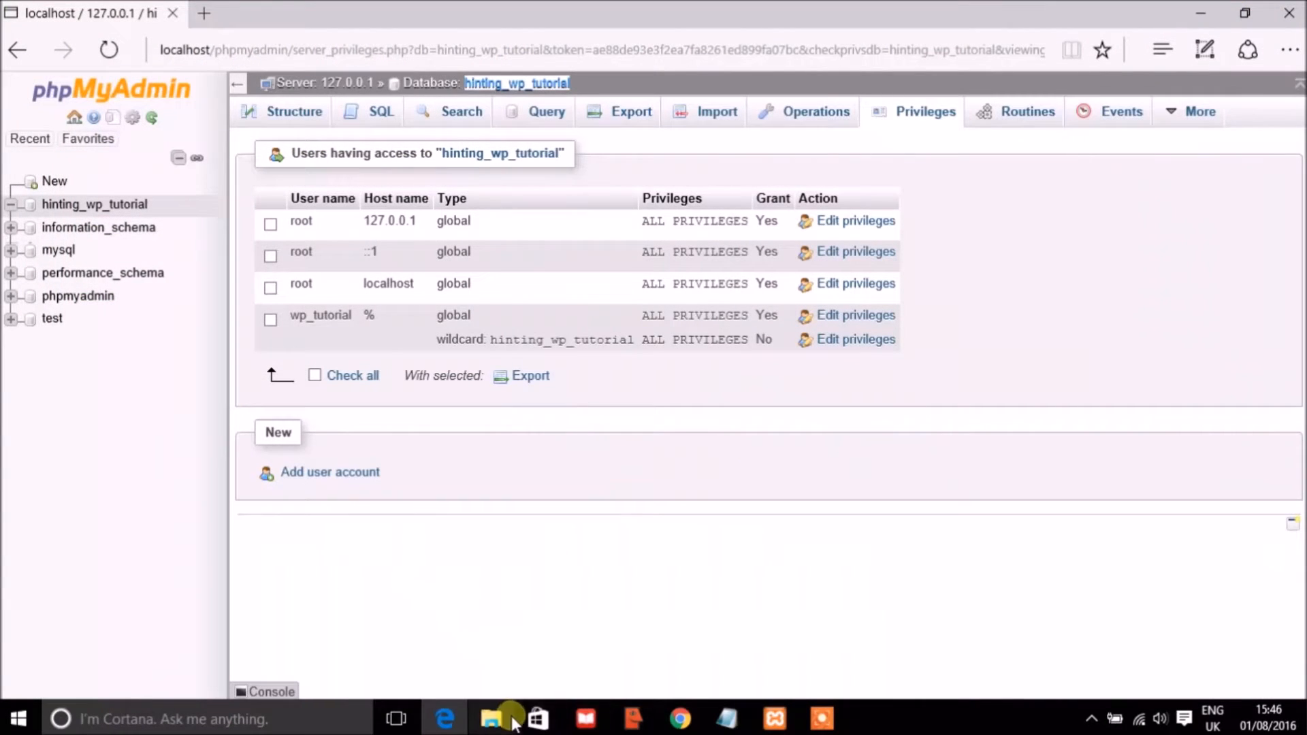
Step: In hintling-tutorial.com, rename wp-config-sample to wp-config by deleting '-sample', then switch to Chrome
{"action": "mouse_move", "coordinate": [492, 718]}
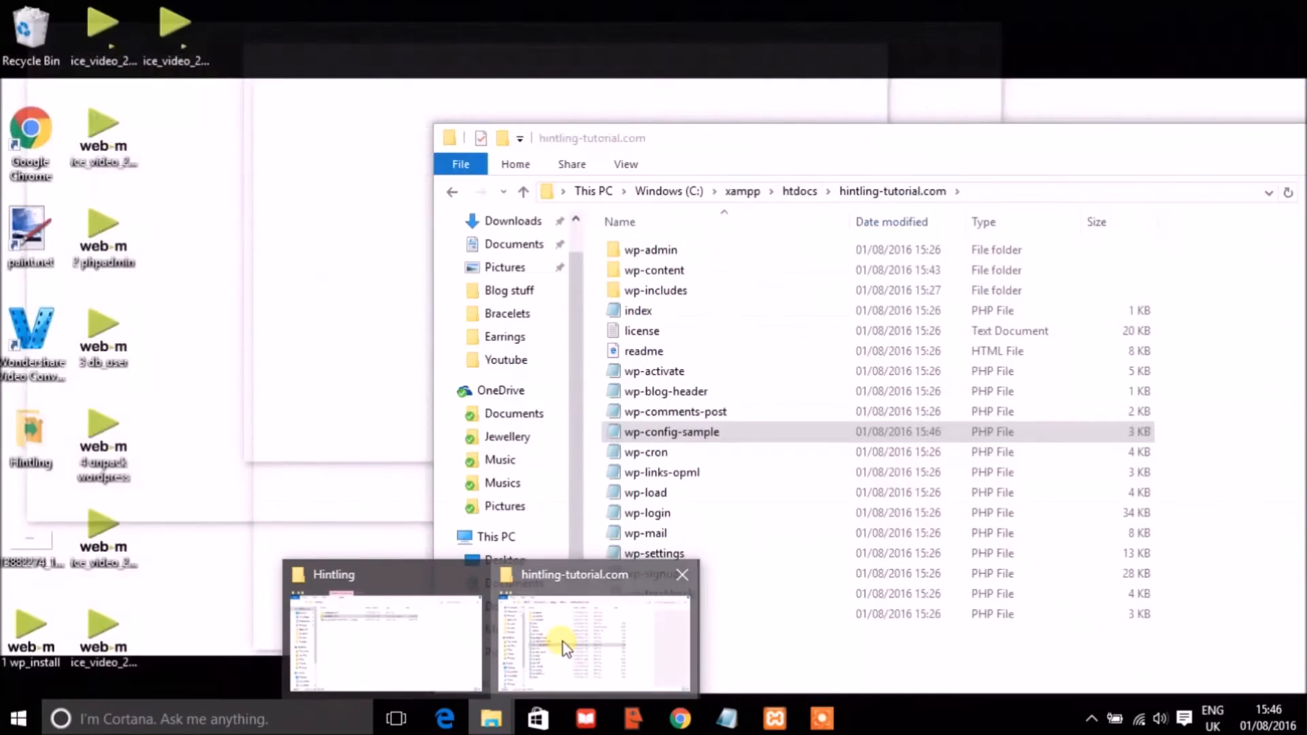
{"action": "left_click", "coordinate": [561, 643]}
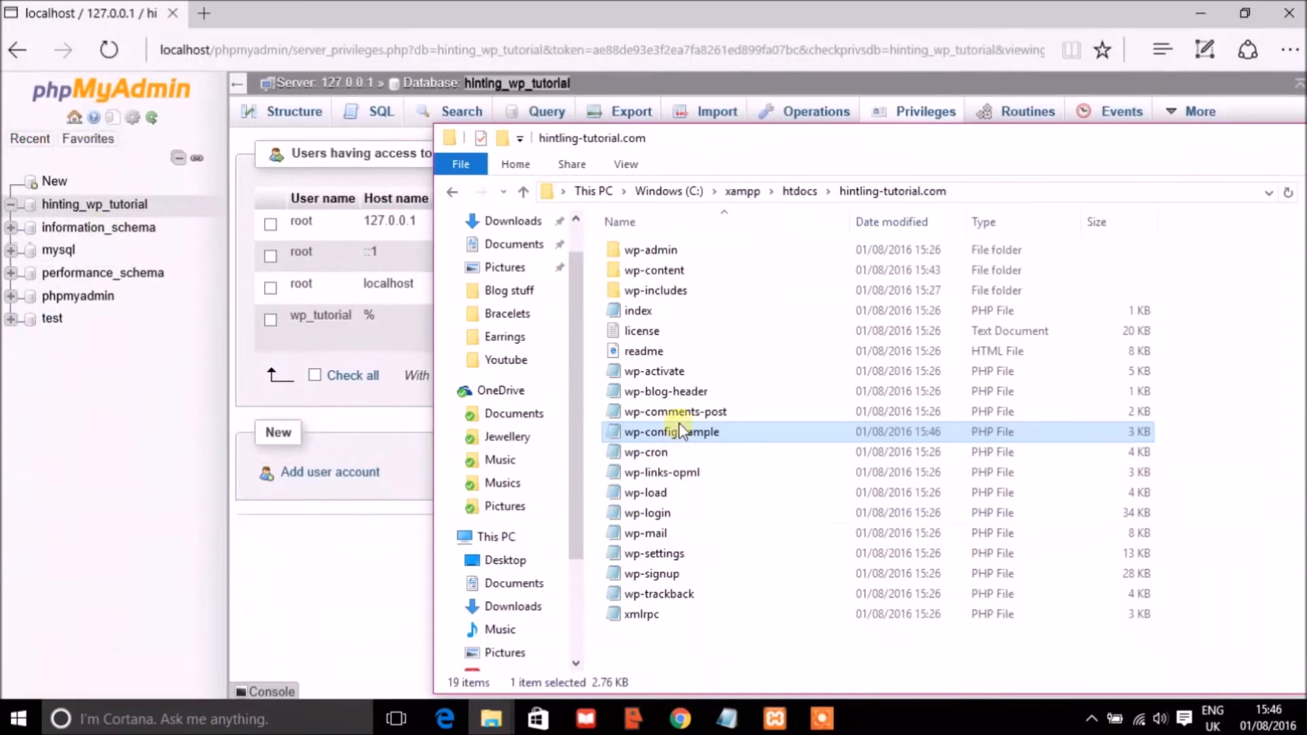
{"action": "right_click", "coordinate": [689, 450]}
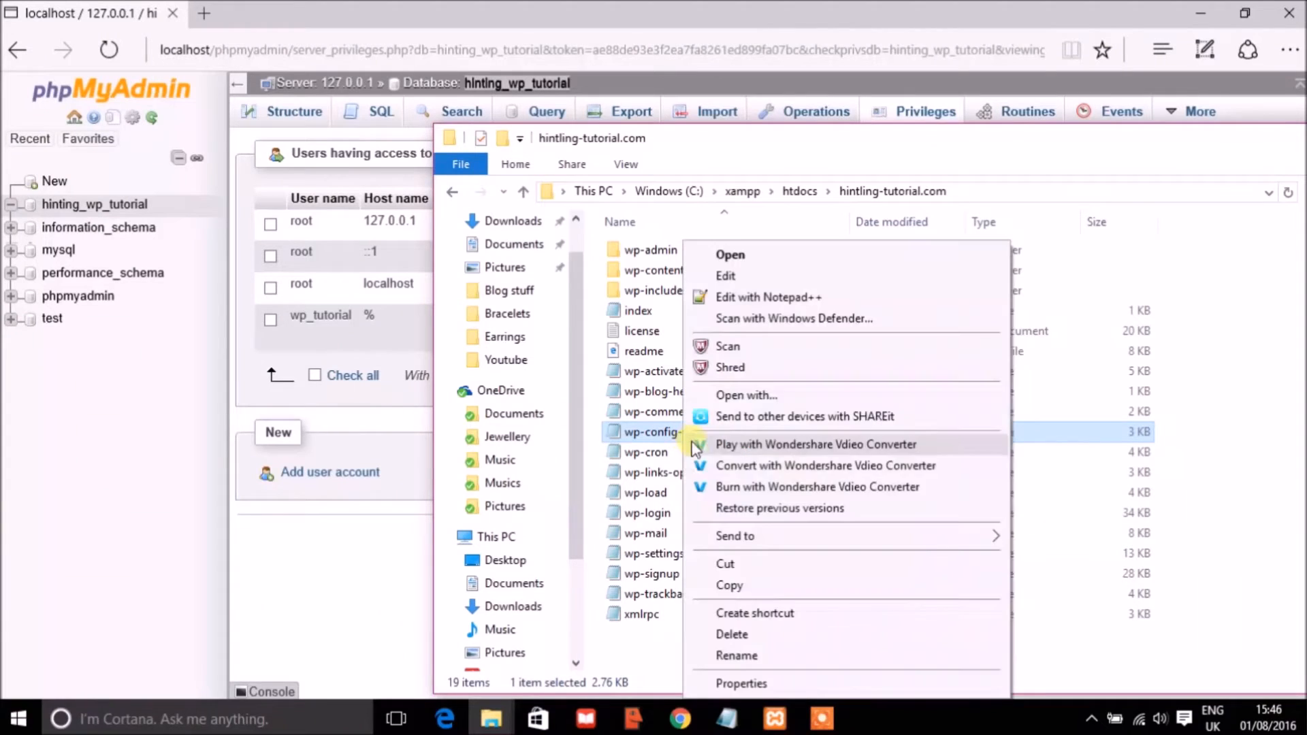
{"action": "left_click", "coordinate": [730, 647]}
{"action": "left_click", "coordinate": [708, 441]}
{"action": "right_click", "coordinate": [708, 441]}
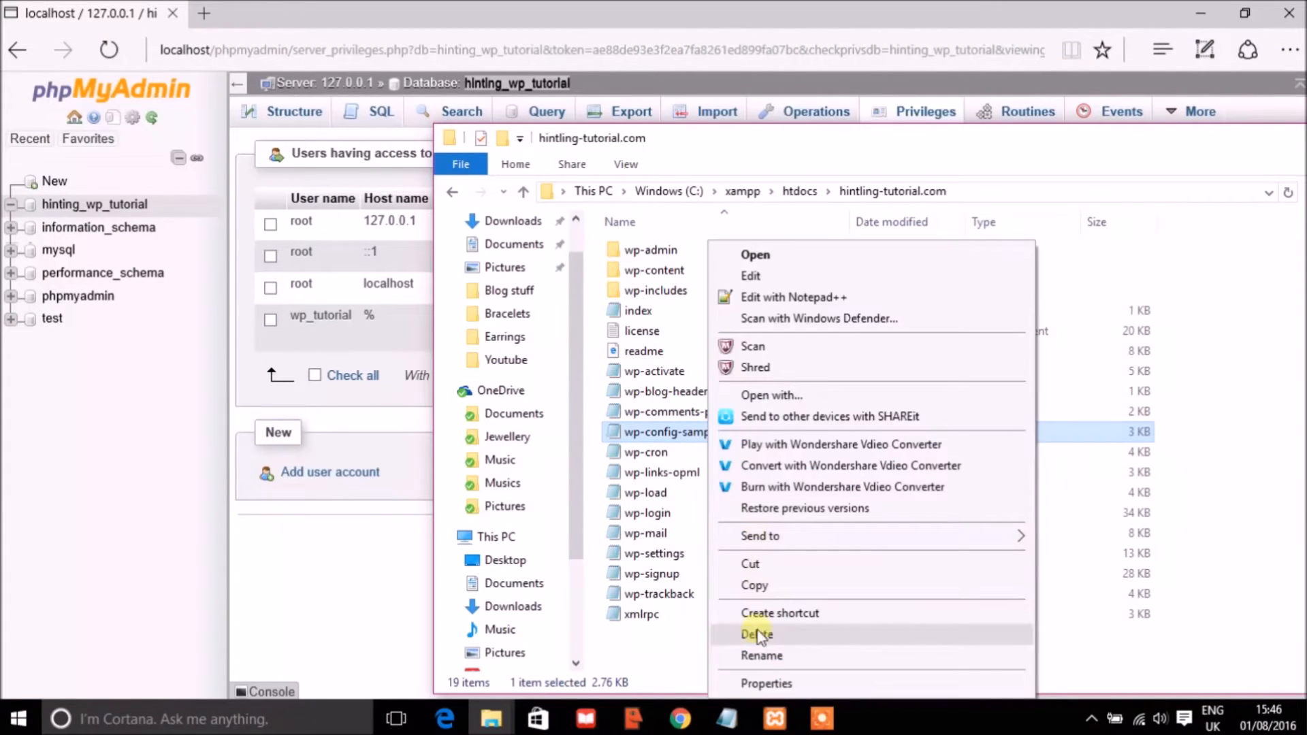
{"action": "left_click", "coordinate": [727, 651]}
{"action": "left_click", "coordinate": [708, 446]}
{"action": "key", "text": "BackSpace"}
{"action": "key", "text": "BackSpace"}
{"action": "key", "text": "BackSpace"}
{"action": "key", "text": "BackSpace"}
{"action": "key", "text": "BackSpace"}
{"action": "key", "text": "BackSpace"}
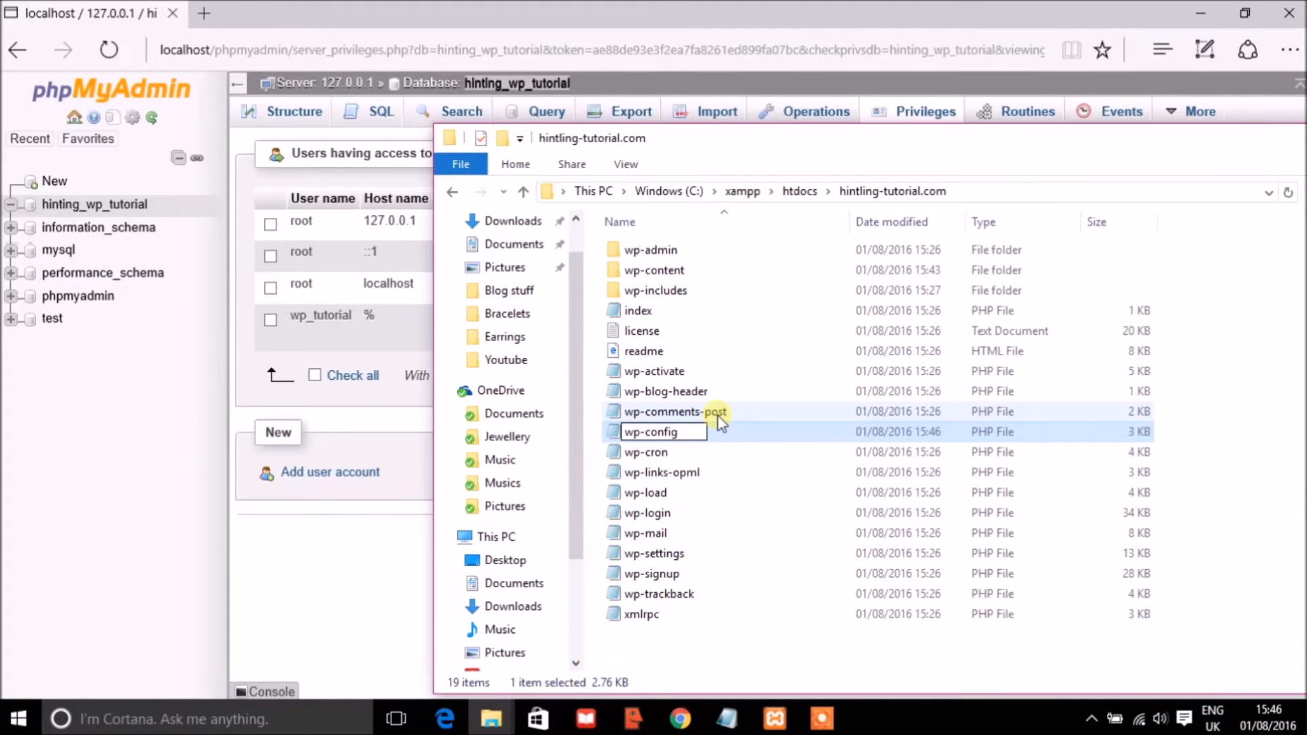
{"action": "key", "text": "Return"}
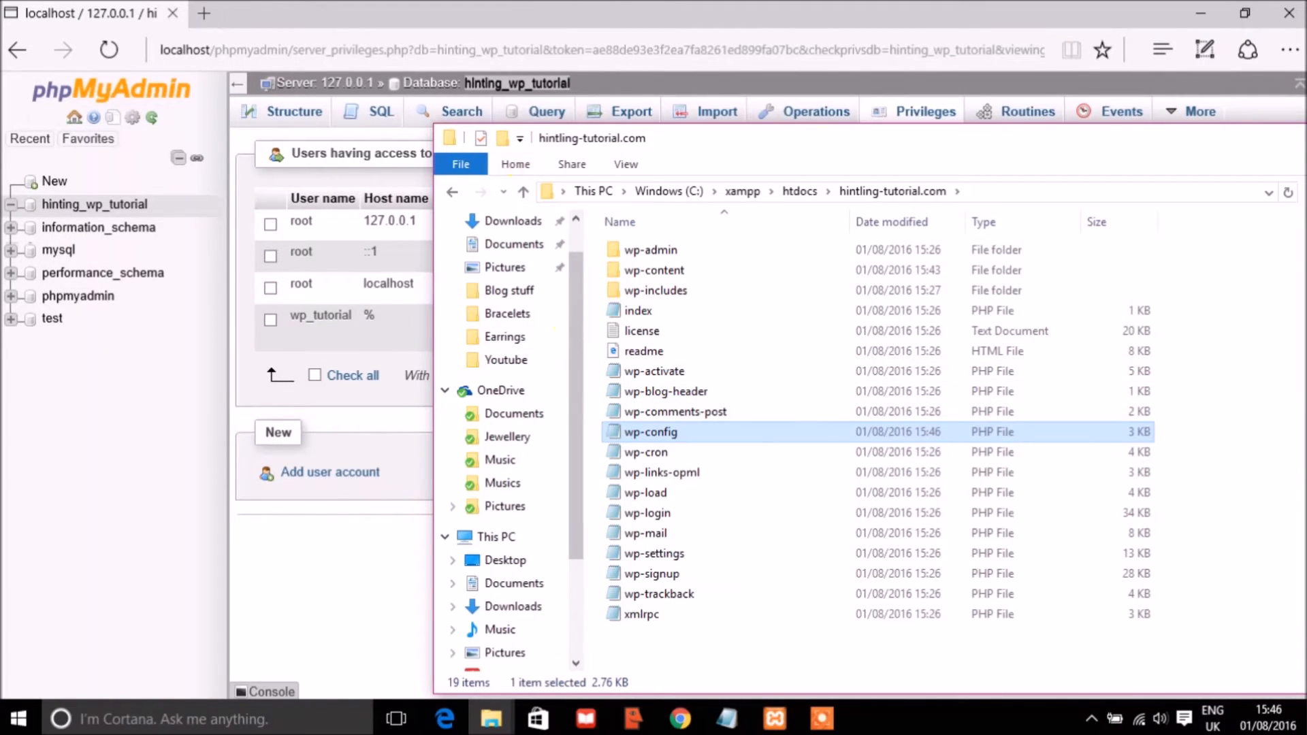
{"action": "left_click", "coordinate": [680, 718]}
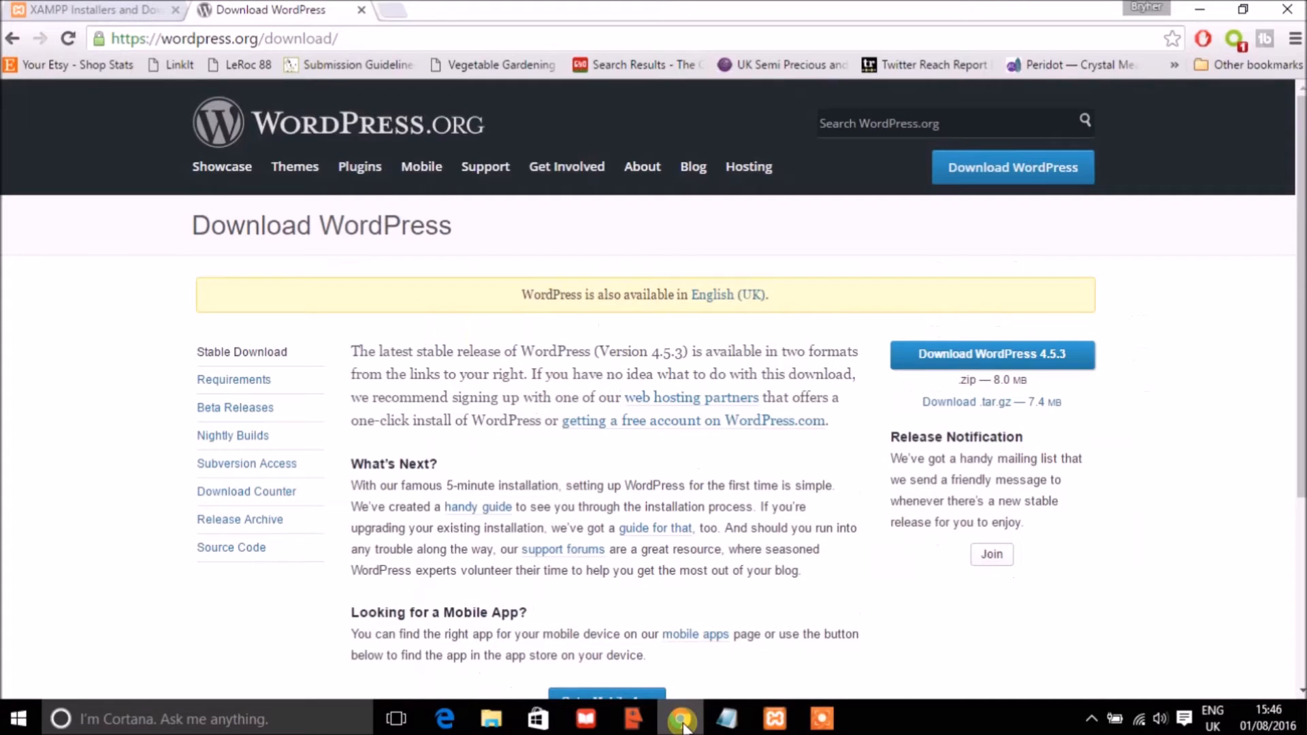
Step: Load localhost/hintling-tutorial.com/ in a new Chrome tab and continue with English (United States)
{"action": "left_click", "coordinate": [392, 9]}
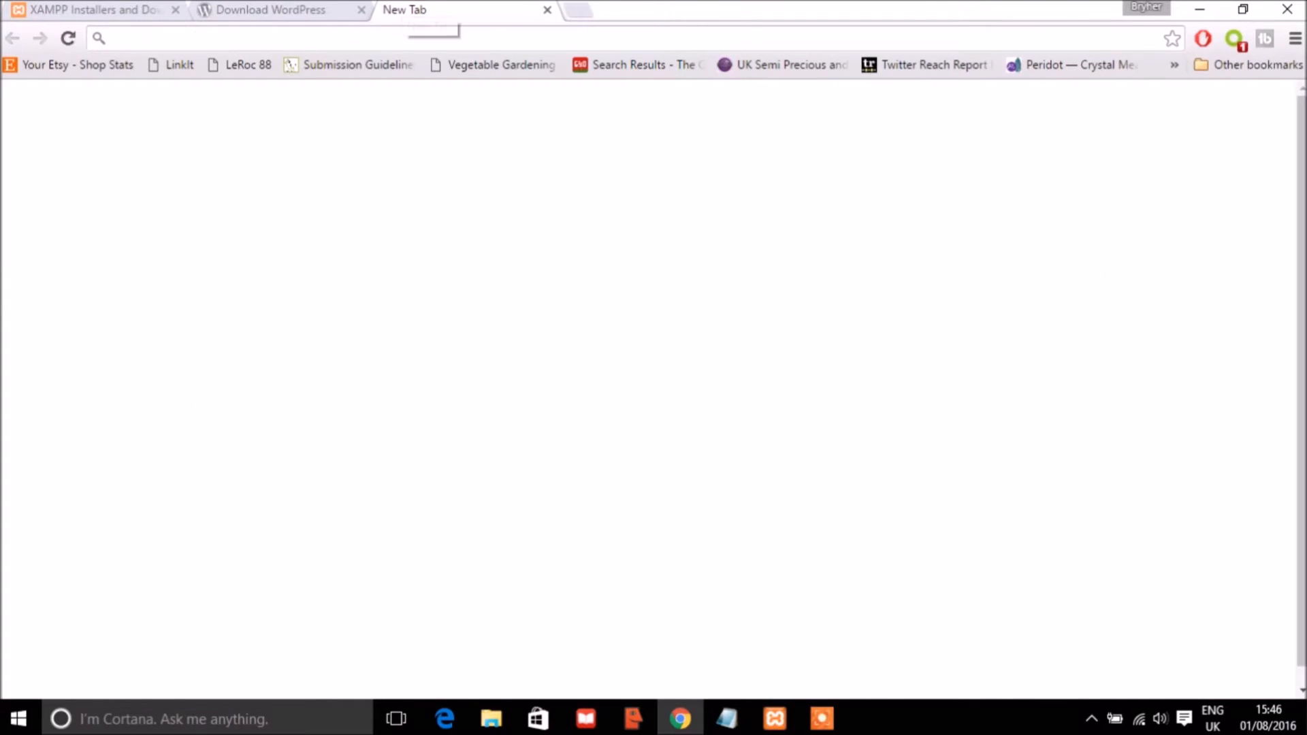
{"action": "type", "text": "locao"}
{"action": "key", "text": "BackSpace"}
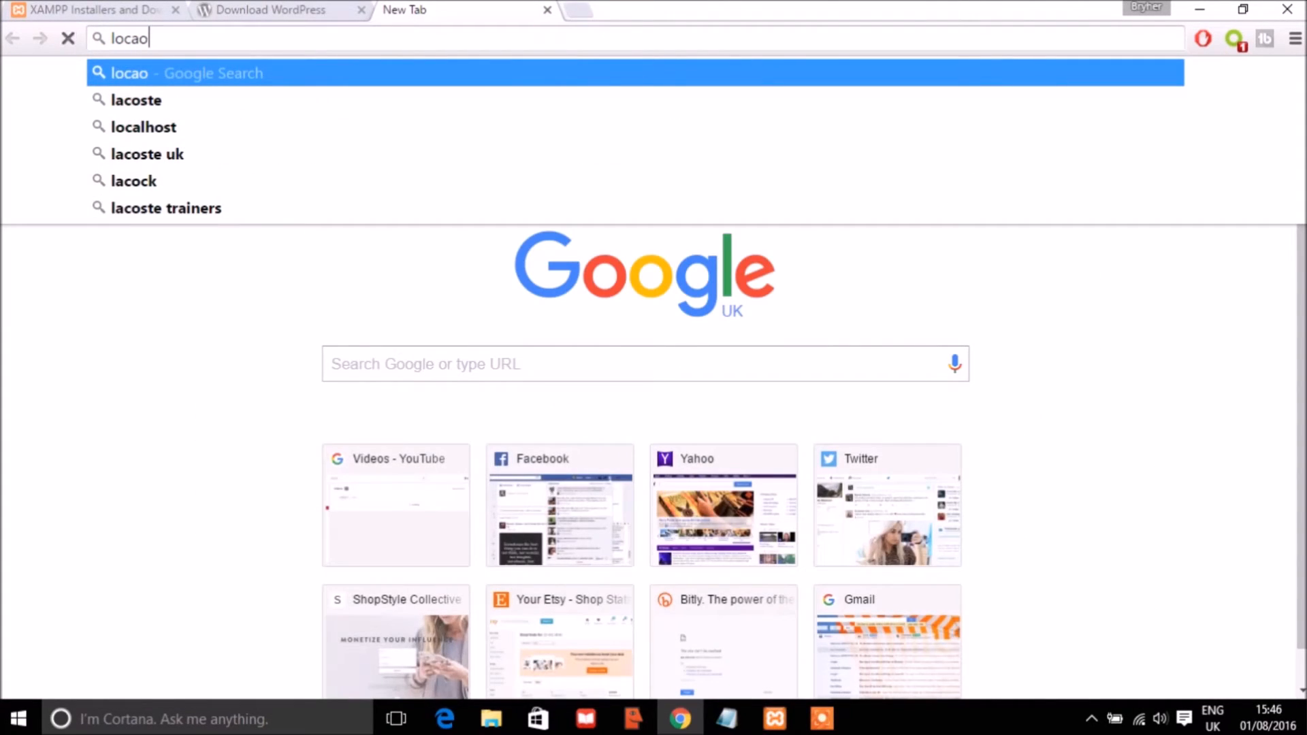
{"action": "type", "text": "l"}
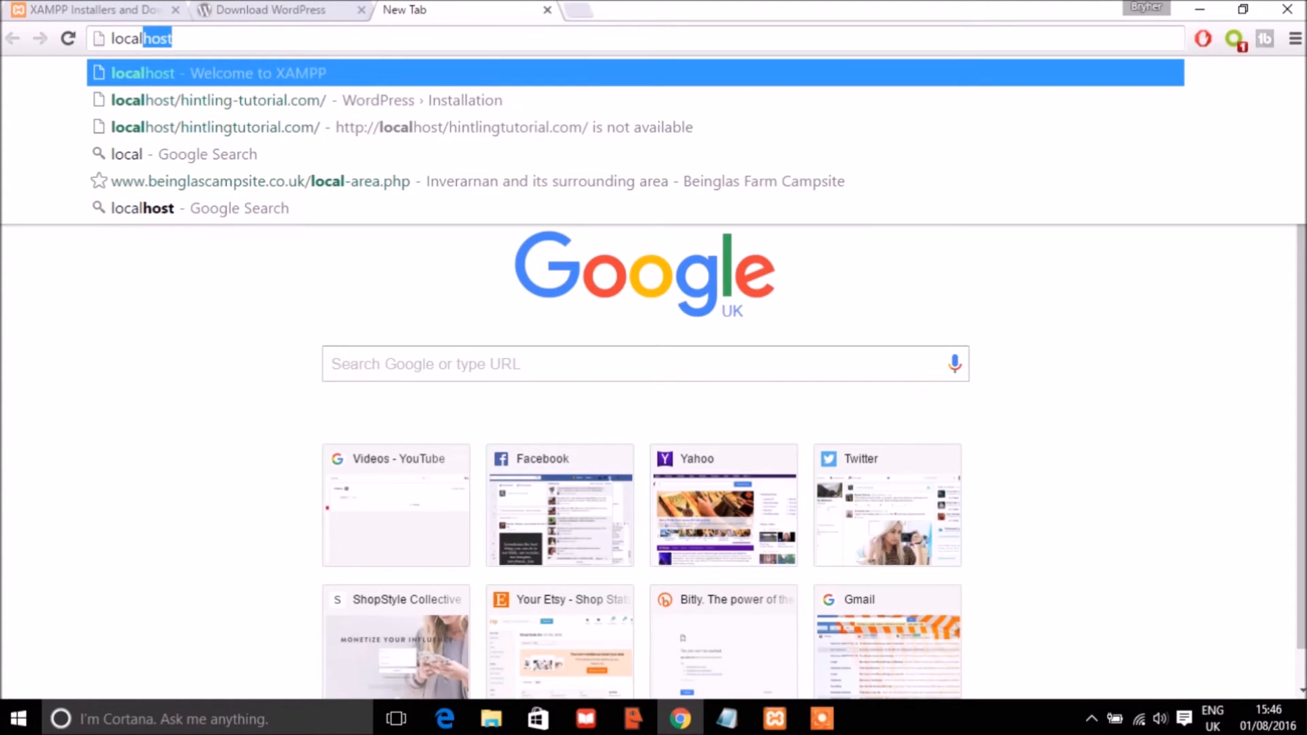
{"action": "type", "text": "host"}
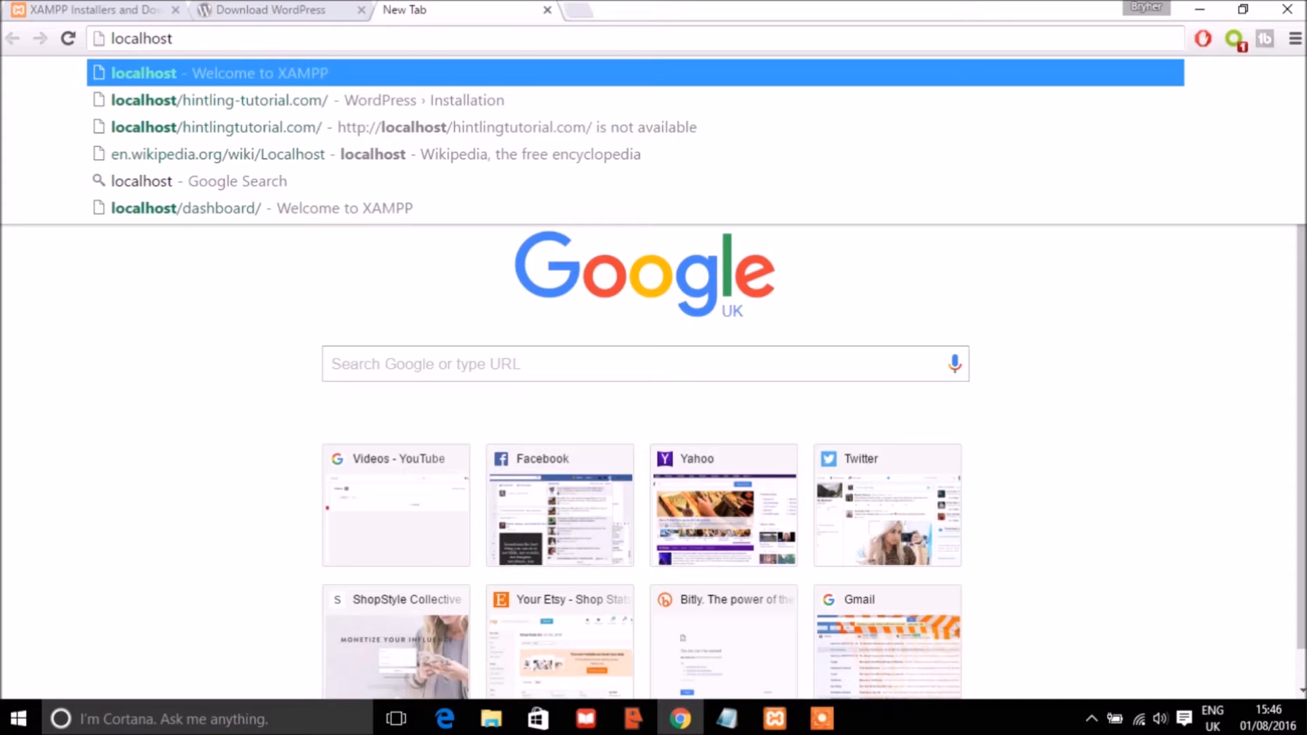
{"action": "left_click", "coordinate": [321, 100]}
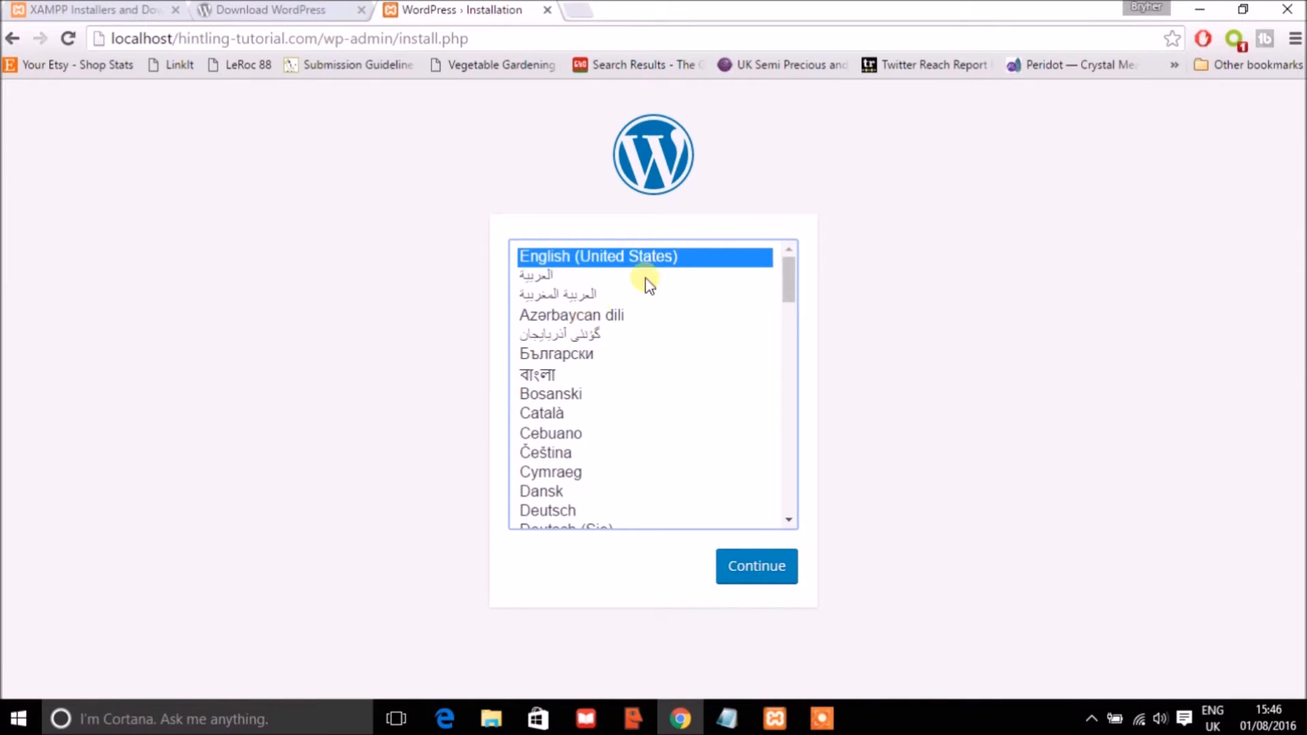
{"action": "scroll", "coordinate": [646, 320], "scroll_direction": "down", "scroll_amount": 3}
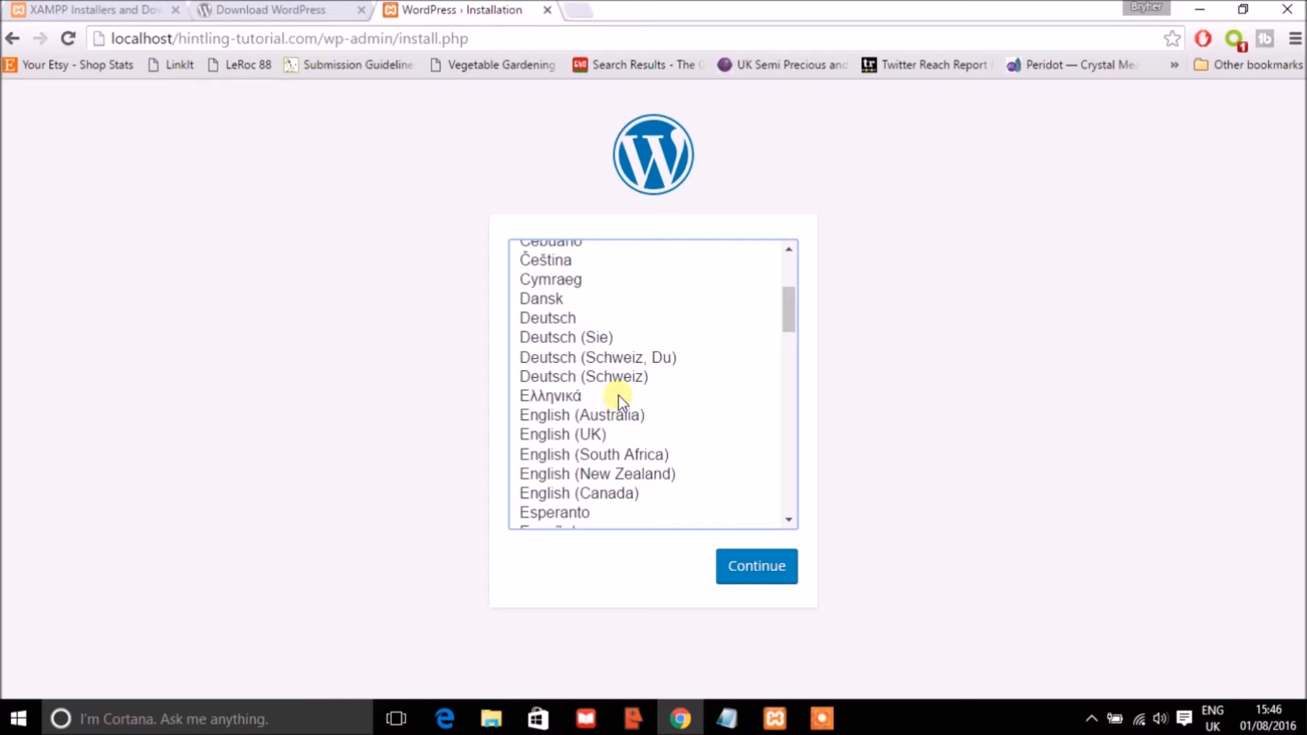
{"action": "scroll", "coordinate": [629, 373], "scroll_direction": "down", "scroll_amount": 1}
{"action": "scroll", "coordinate": [623, 376], "scroll_direction": "down", "scroll_amount": 2}
{"action": "scroll", "coordinate": [692, 409], "scroll_direction": "up", "scroll_amount": 6}
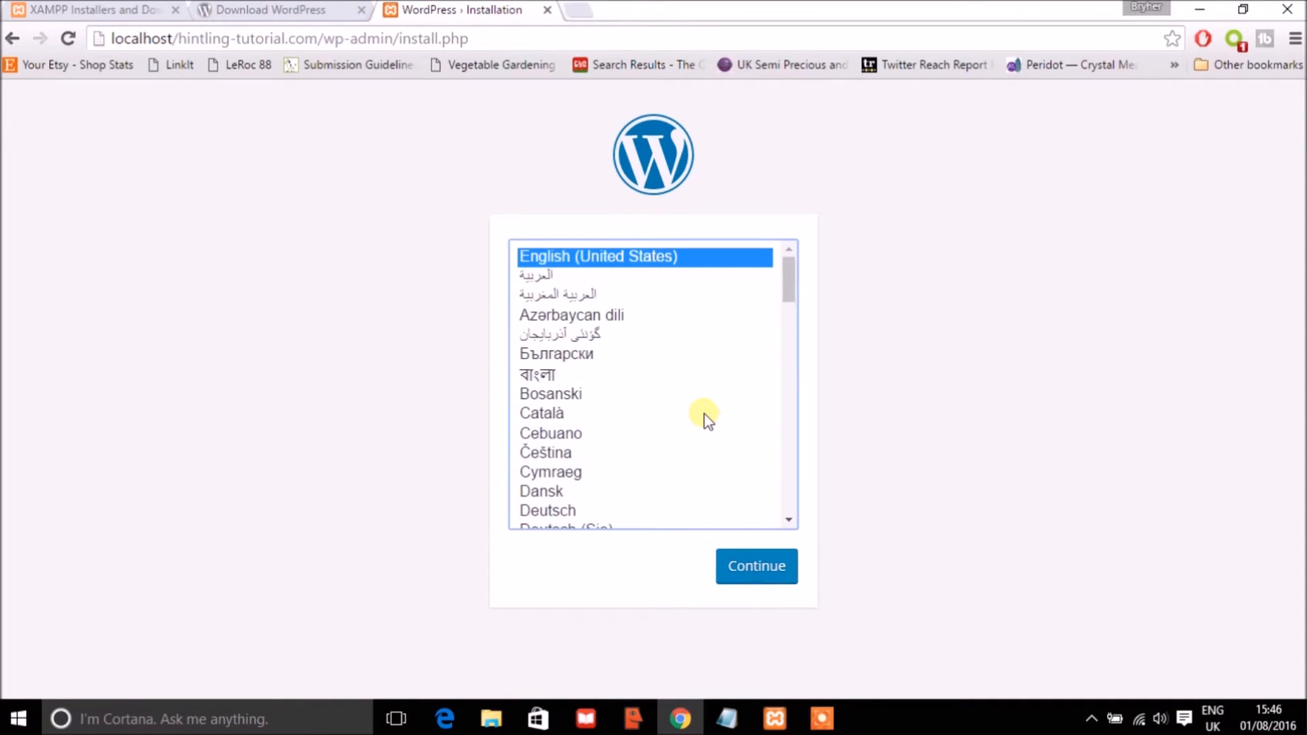
{"action": "left_click", "coordinate": [784, 569]}
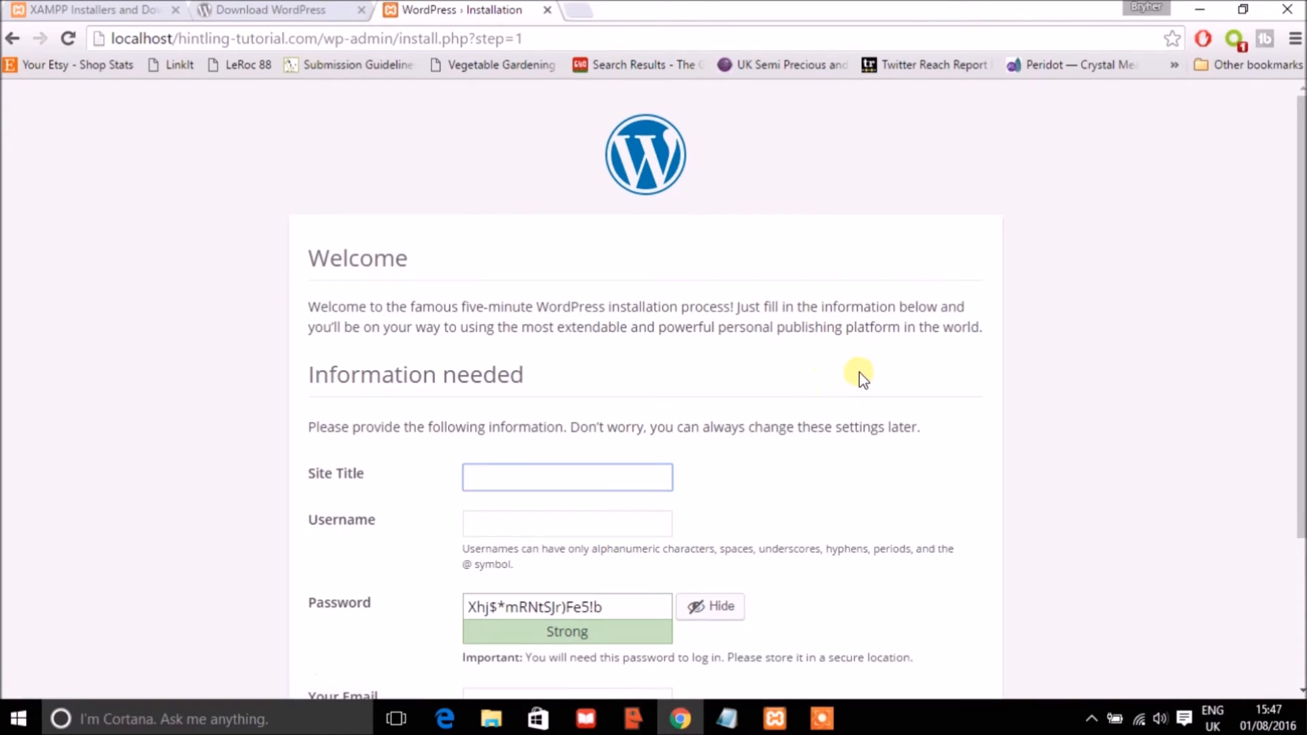
Step: Enter 'Hintling Tutorial' as the Site Title
{"action": "left_click", "coordinate": [755, 441]}
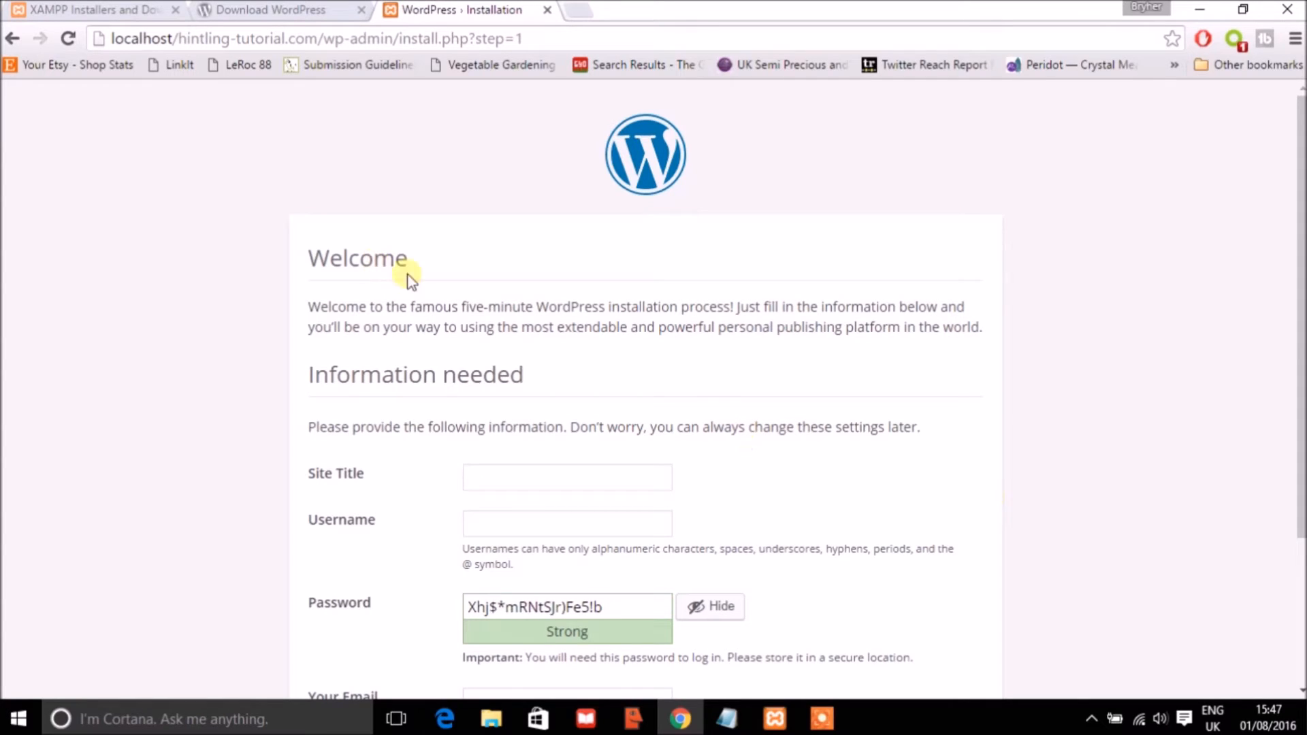
{"action": "left_click", "coordinate": [565, 482]}
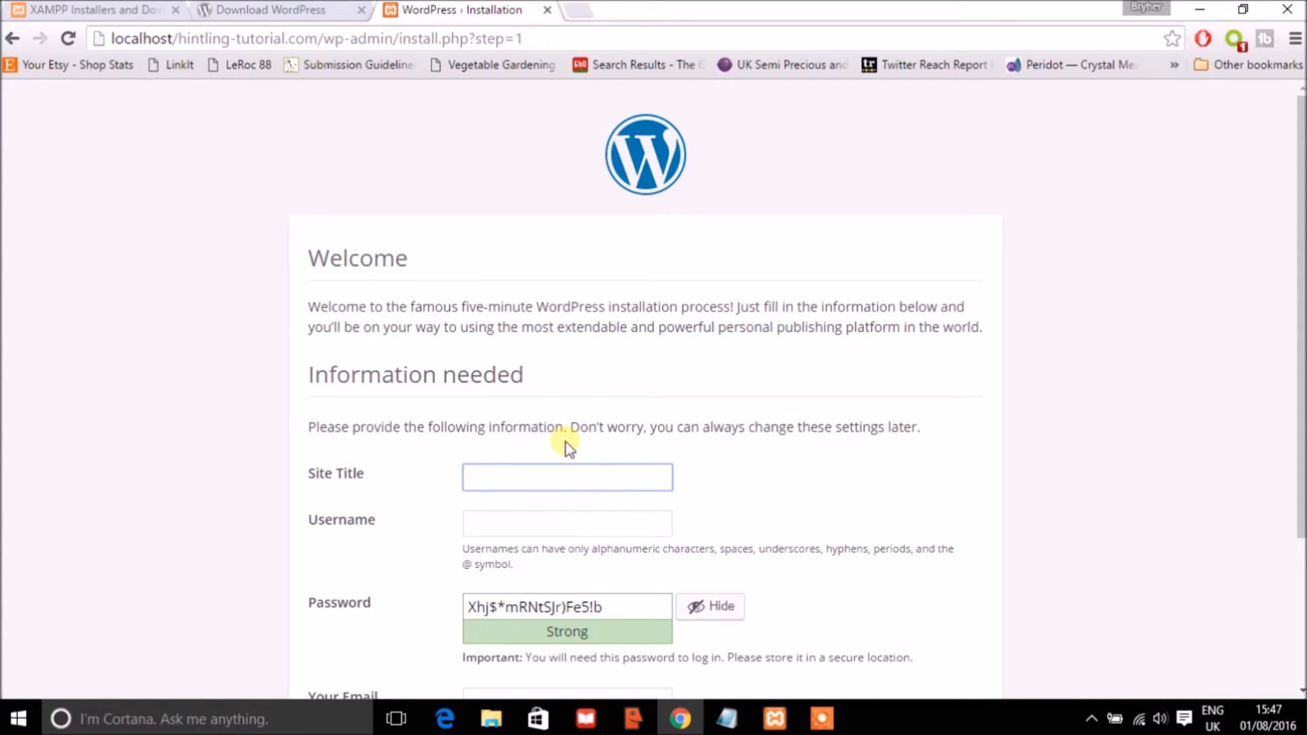
{"action": "type", "text": "Hintling Tutorial"}
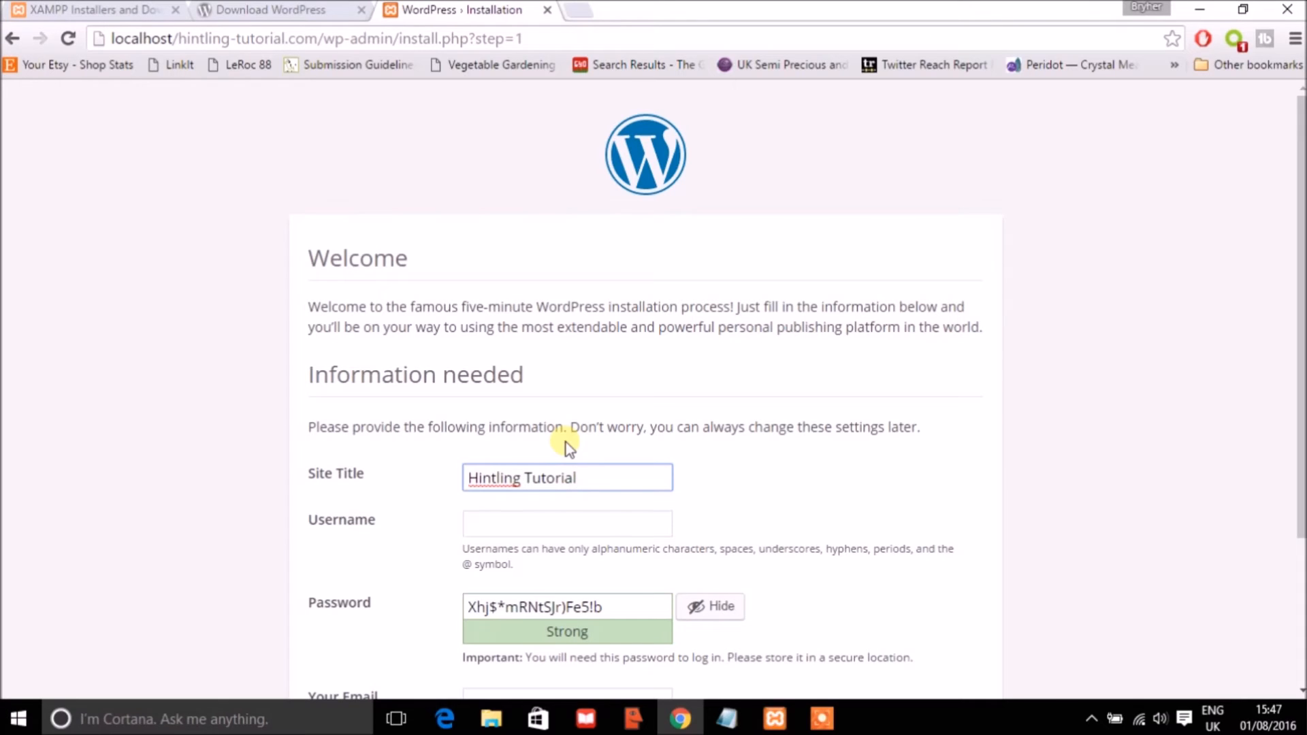
{"action": "left_click", "coordinate": [615, 507]}
Step: Enter HintlingUser as the admin username and review the generated strong password
{"action": "left_click", "coordinate": [657, 523]}
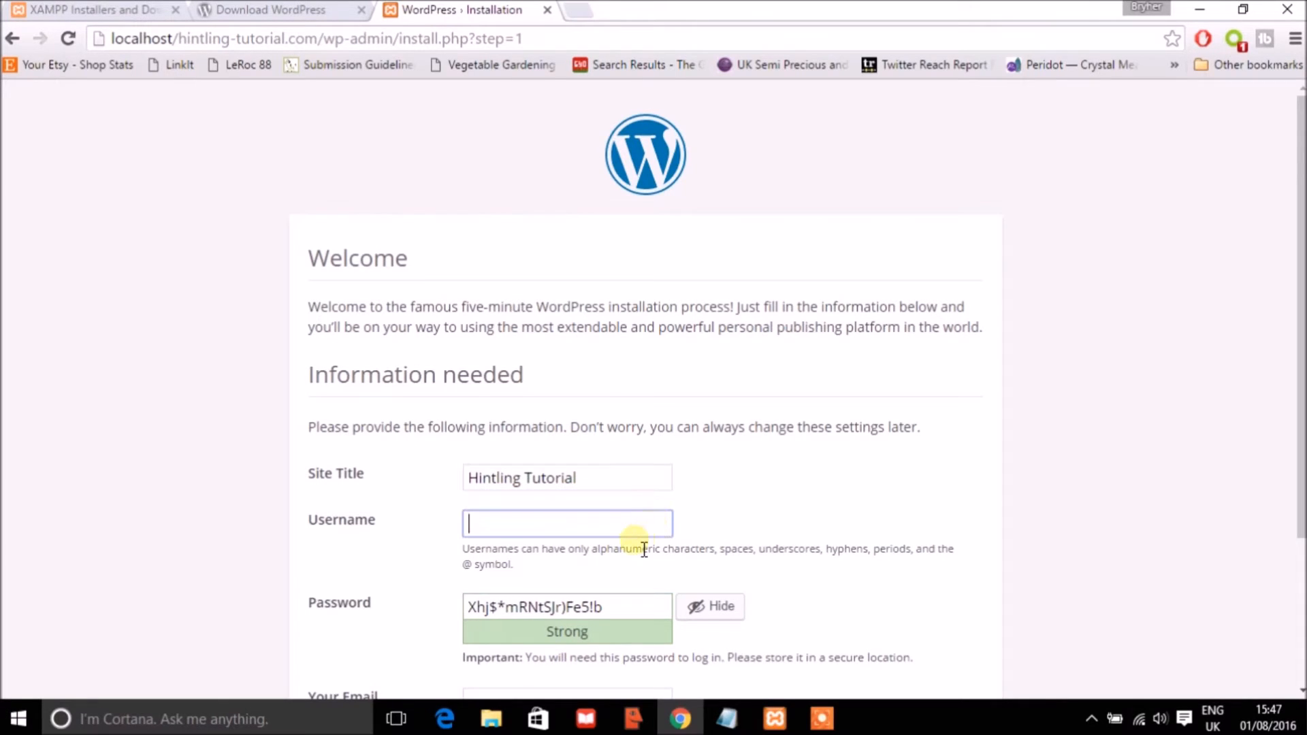
{"action": "left_click", "coordinate": [644, 550]}
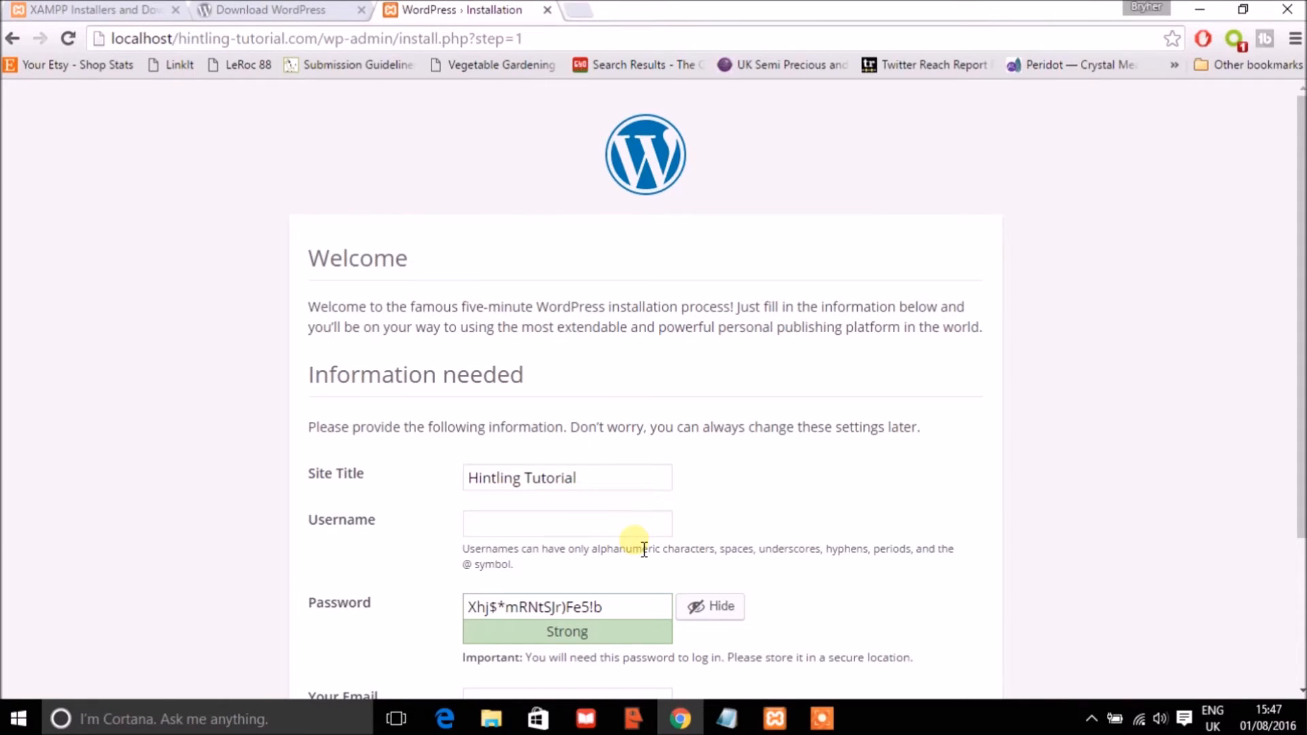
{"action": "left_click", "coordinate": [603, 523]}
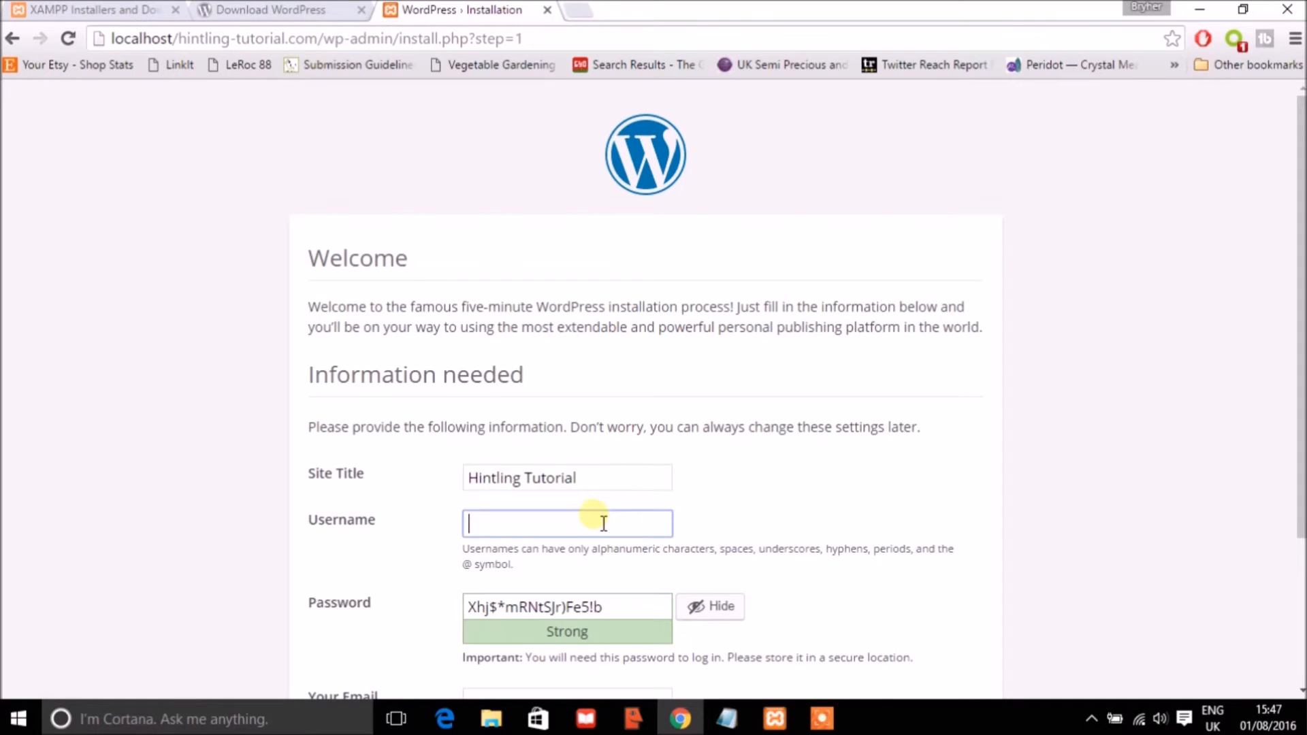
{"action": "type", "text": "HintlingUser"}
{"action": "left_click_drag", "start_coordinate": [604, 523], "coordinate": [449, 520]}
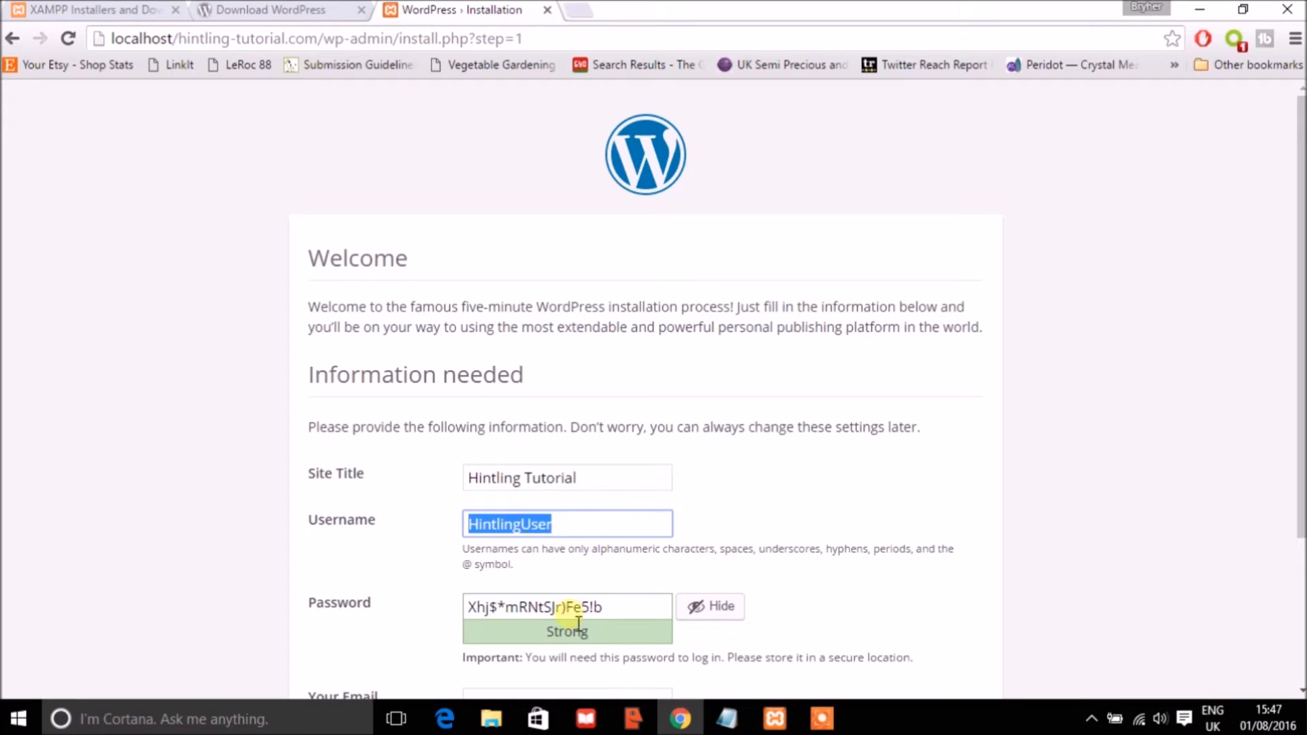
{"action": "left_click_drag", "start_coordinate": [599, 606], "coordinate": [476, 606]}
{"action": "left_click", "coordinate": [626, 606]}
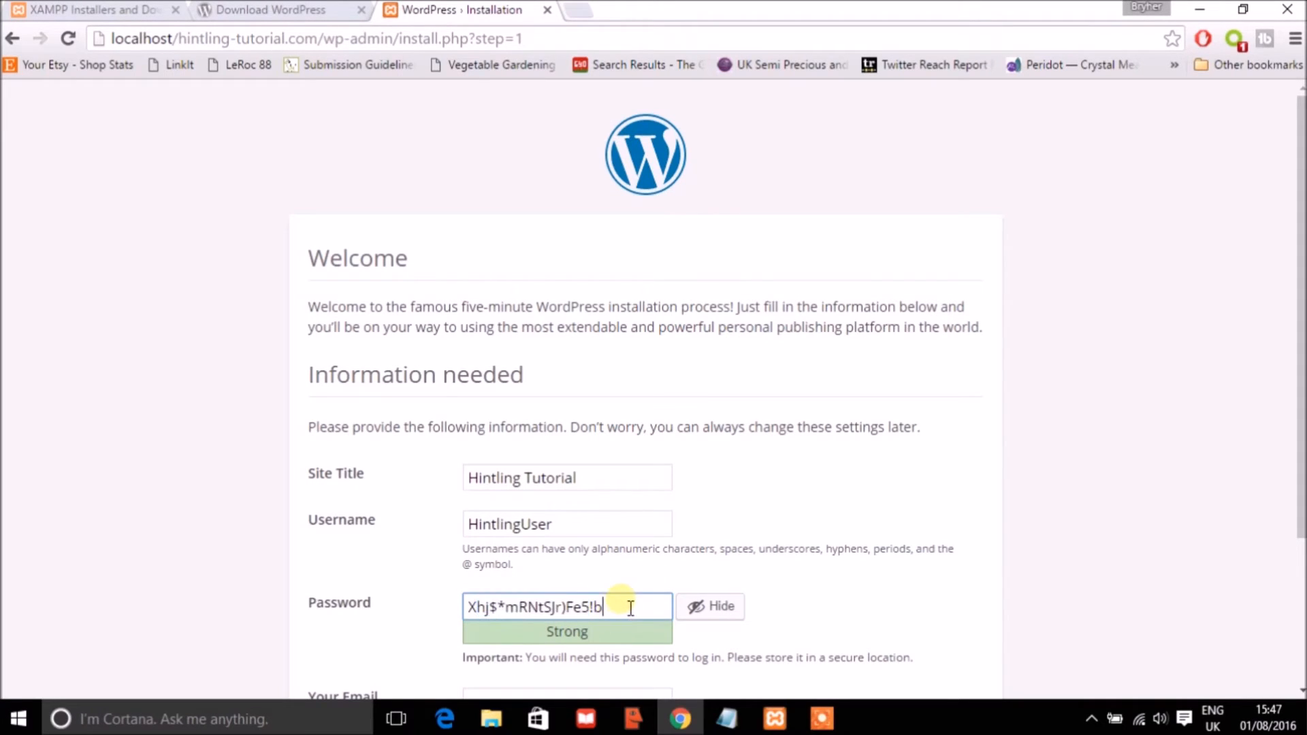
{"action": "triple_click", "coordinate": [627, 606]}
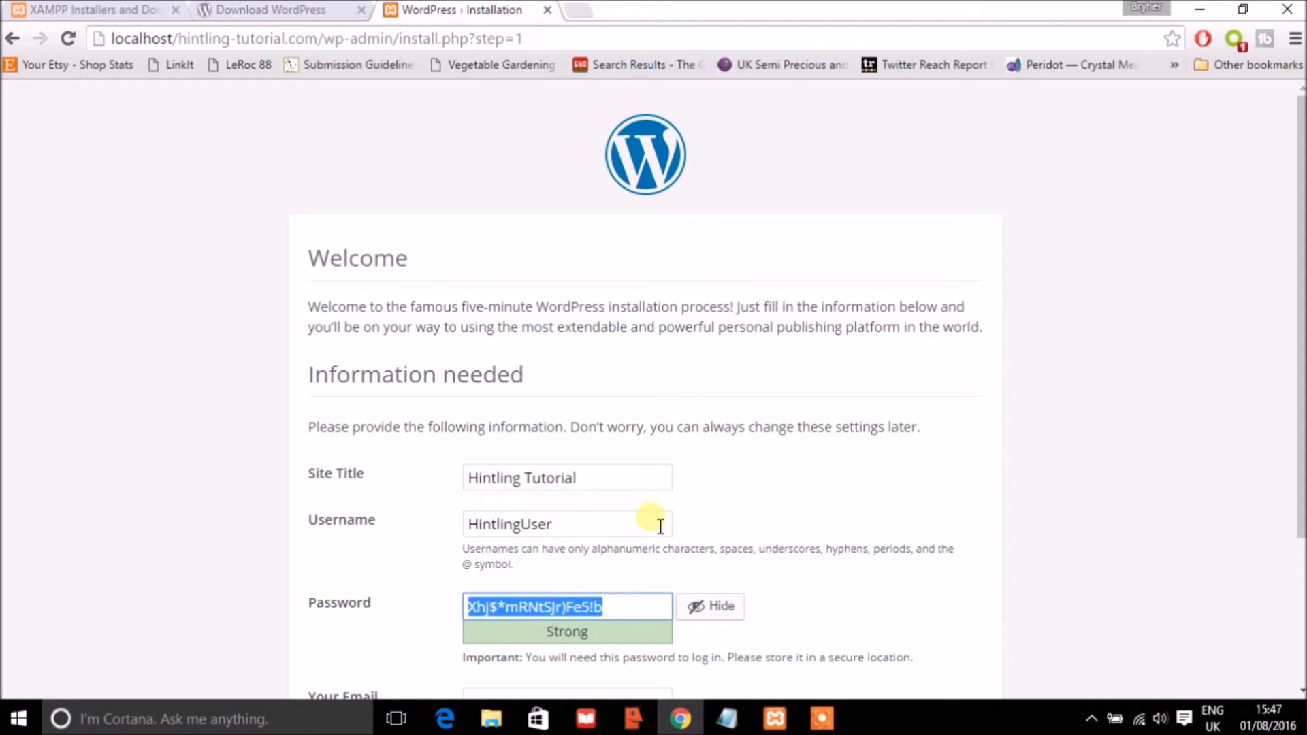
{"action": "scroll", "coordinate": [636, 512], "scroll_direction": "down", "scroll_amount": 3}
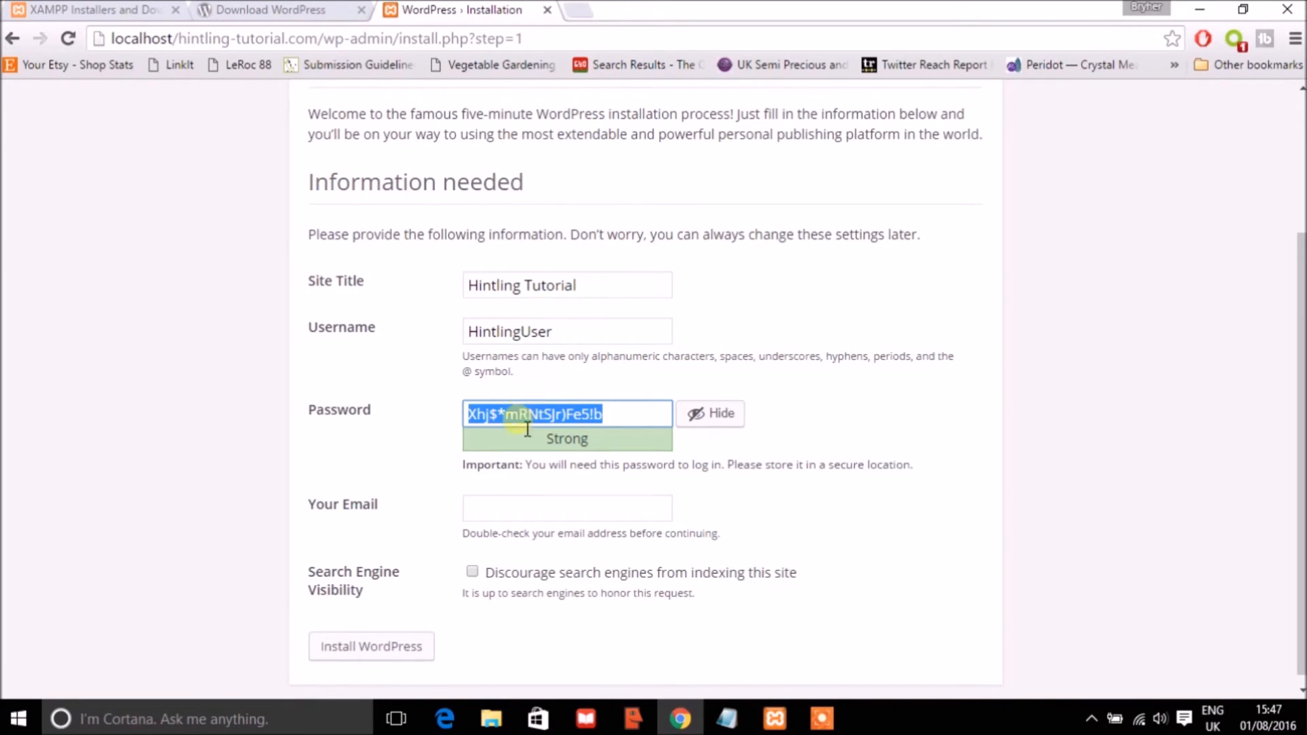
Step: Fill in the administrator's e-mail address in the Your Email field
{"action": "left_click", "coordinate": [485, 510]}
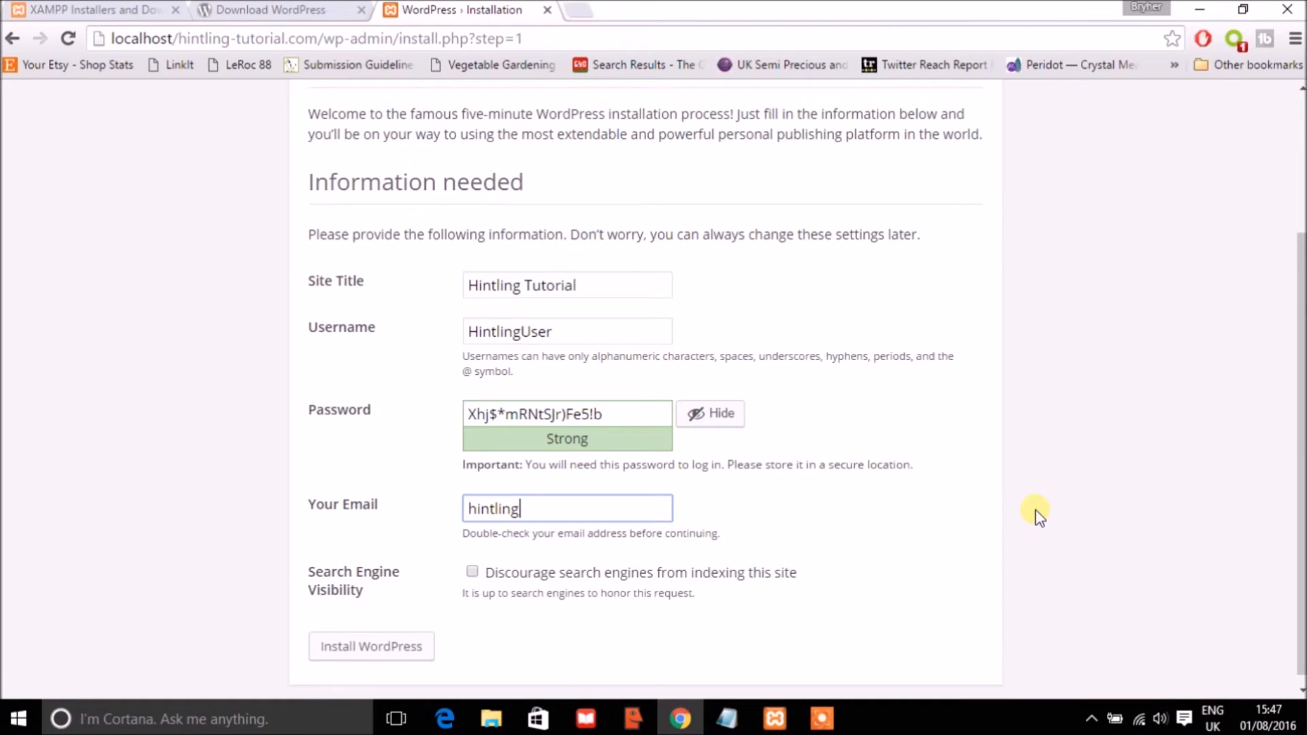
{"action": "key", "text": "Left"}
{"action": "key", "text": "Left"}
{"action": "left_click", "coordinate": [1036, 509]}
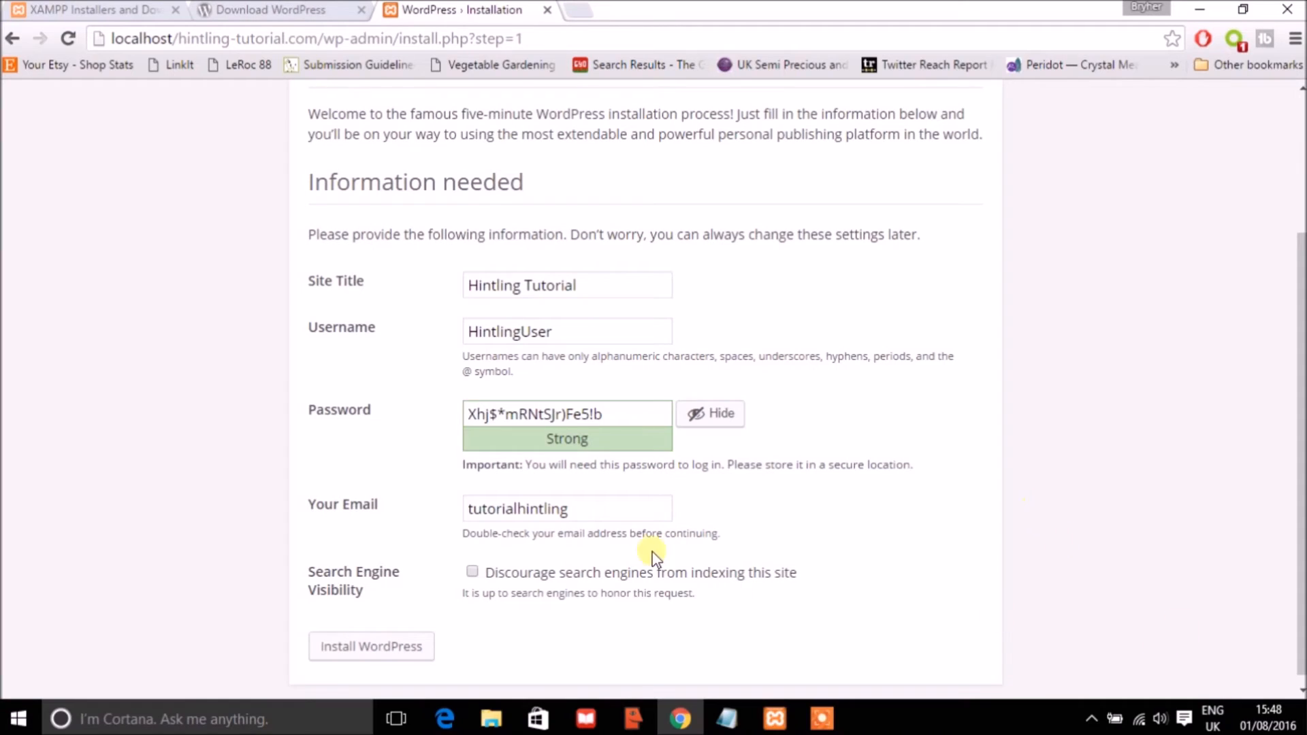
{"action": "left_click", "coordinate": [527, 512]}
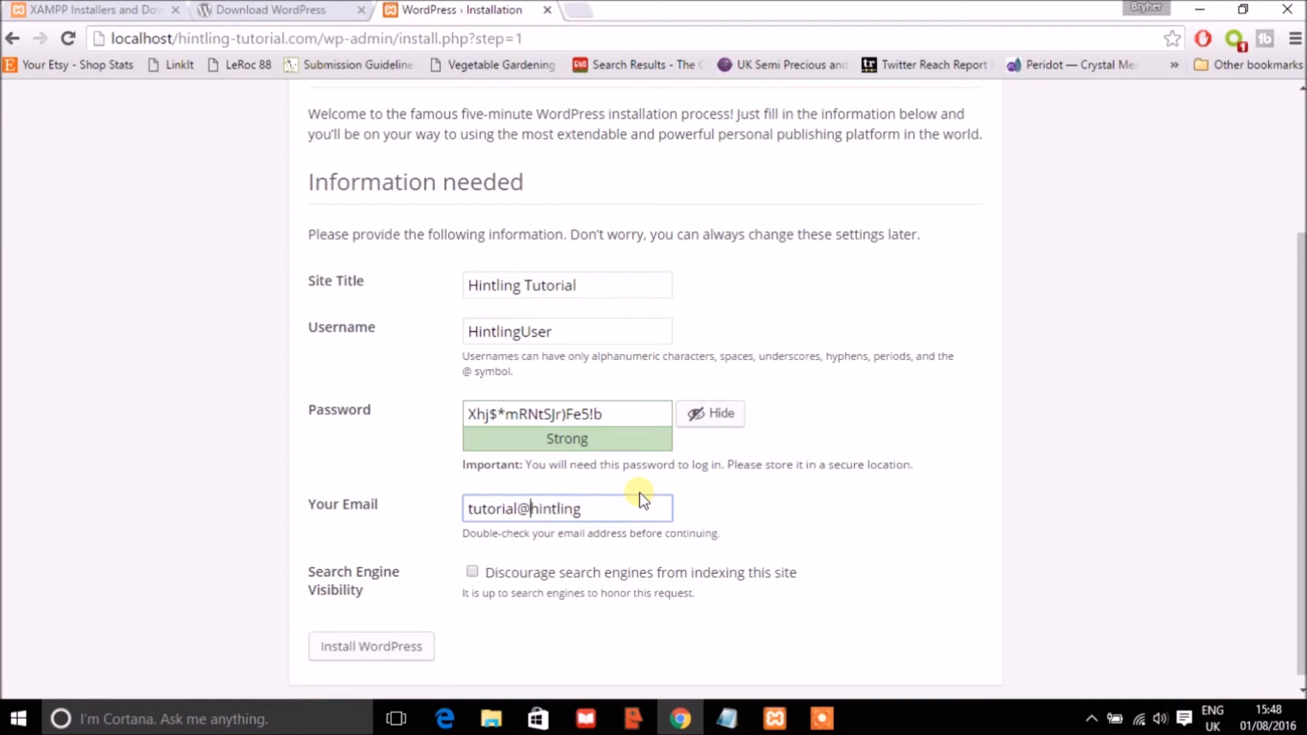
{"action": "key", "text": "End"}
{"action": "left_click", "coordinate": [579, 510]}
{"action": "type", "text": "."}
Step: Tick 'Discourage search engines from indexing this site' and review the generated password
{"action": "left_click", "coordinate": [612, 578]}
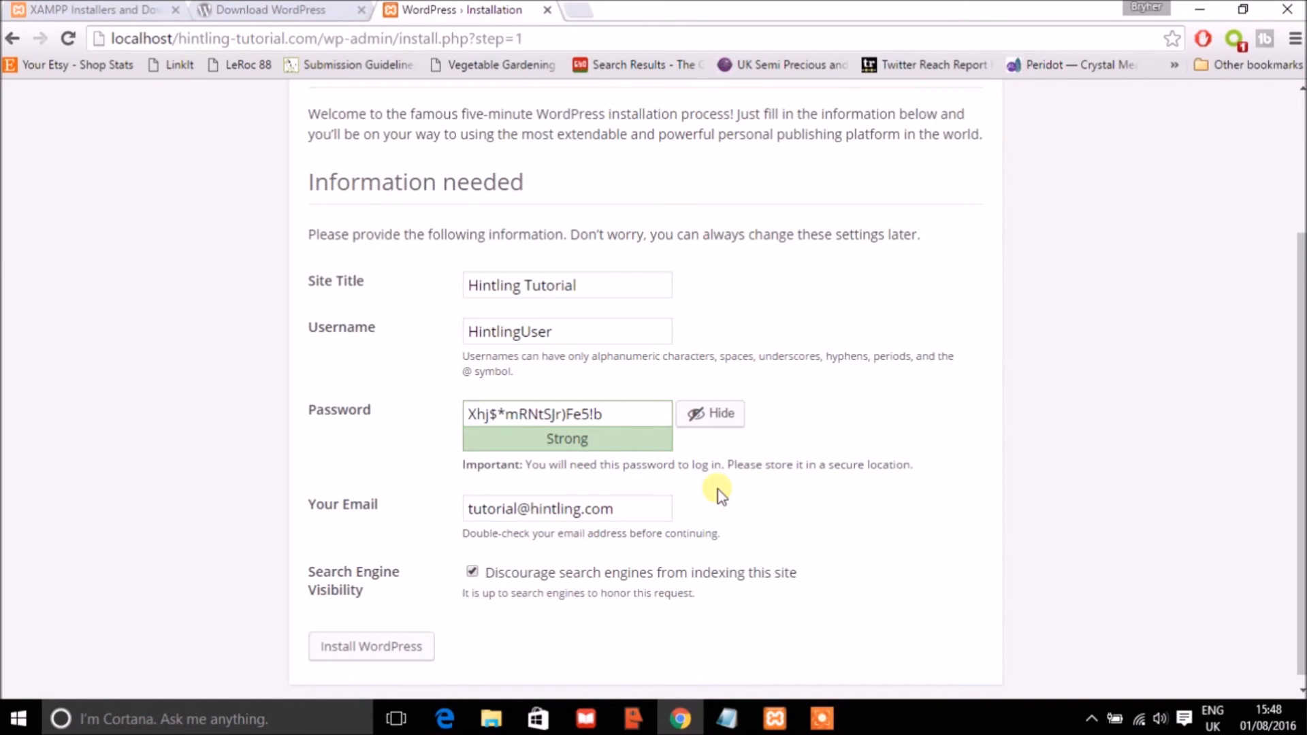
{"action": "scroll", "coordinate": [714, 496], "scroll_direction": "up", "scroll_amount": 3}
{"action": "scroll", "coordinate": [533, 341], "scroll_direction": "down", "scroll_amount": 3}
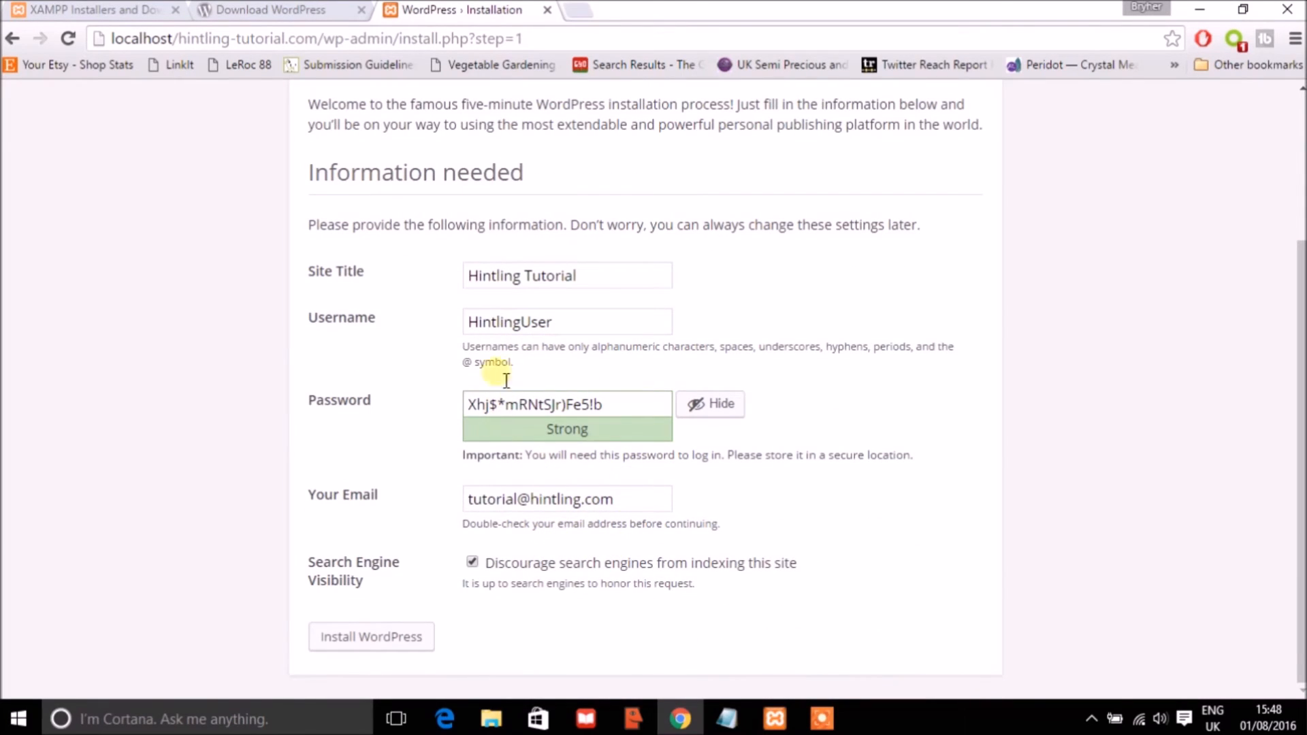
{"action": "left_click_drag", "start_coordinate": [656, 405], "coordinate": [459, 399]}
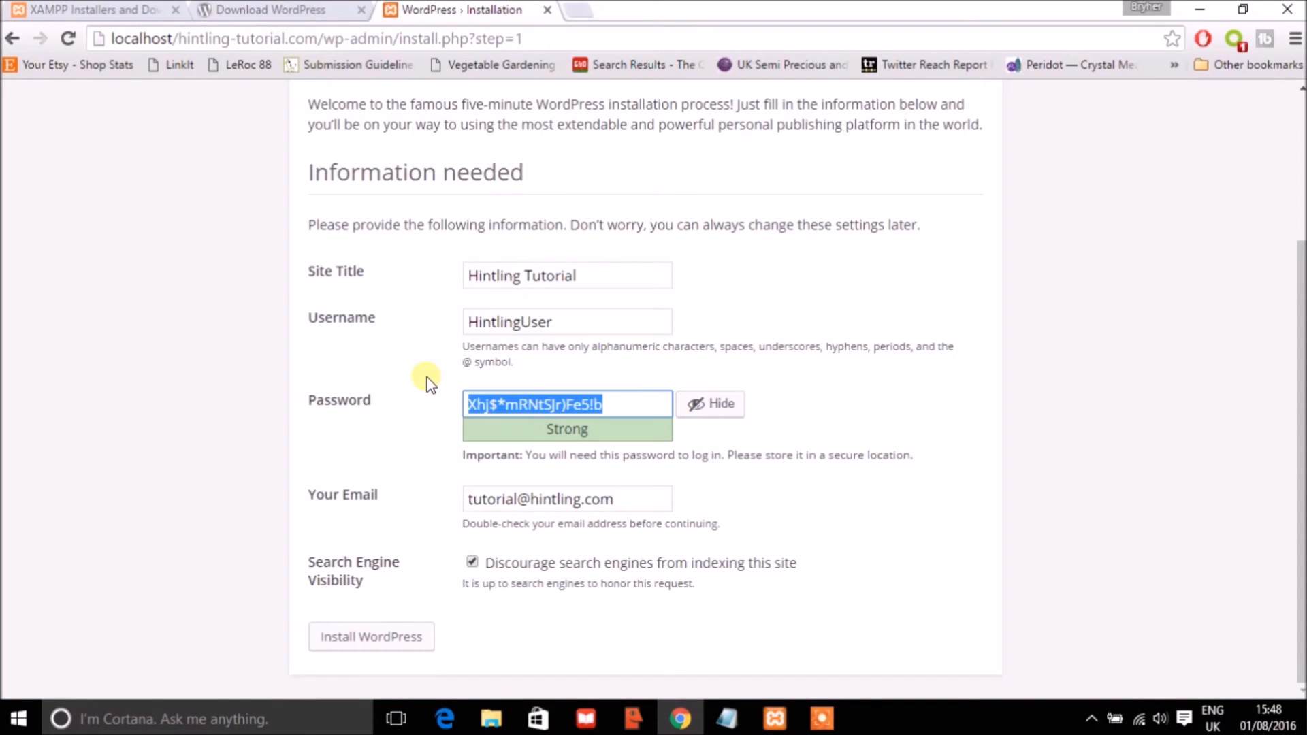
{"action": "left_click", "coordinate": [403, 633]}
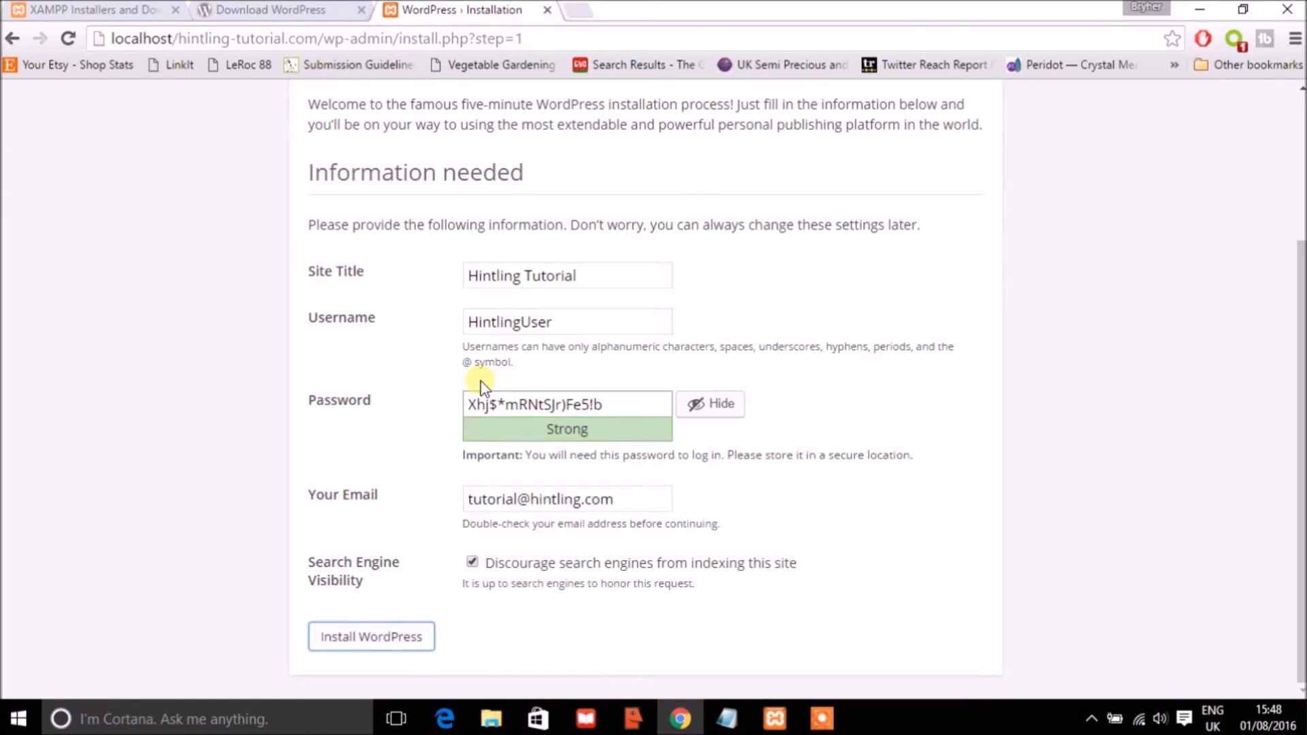
Step: Run Install WordPress and save the new login's password in Chrome's prompt
{"action": "left_click", "coordinate": [387, 636]}
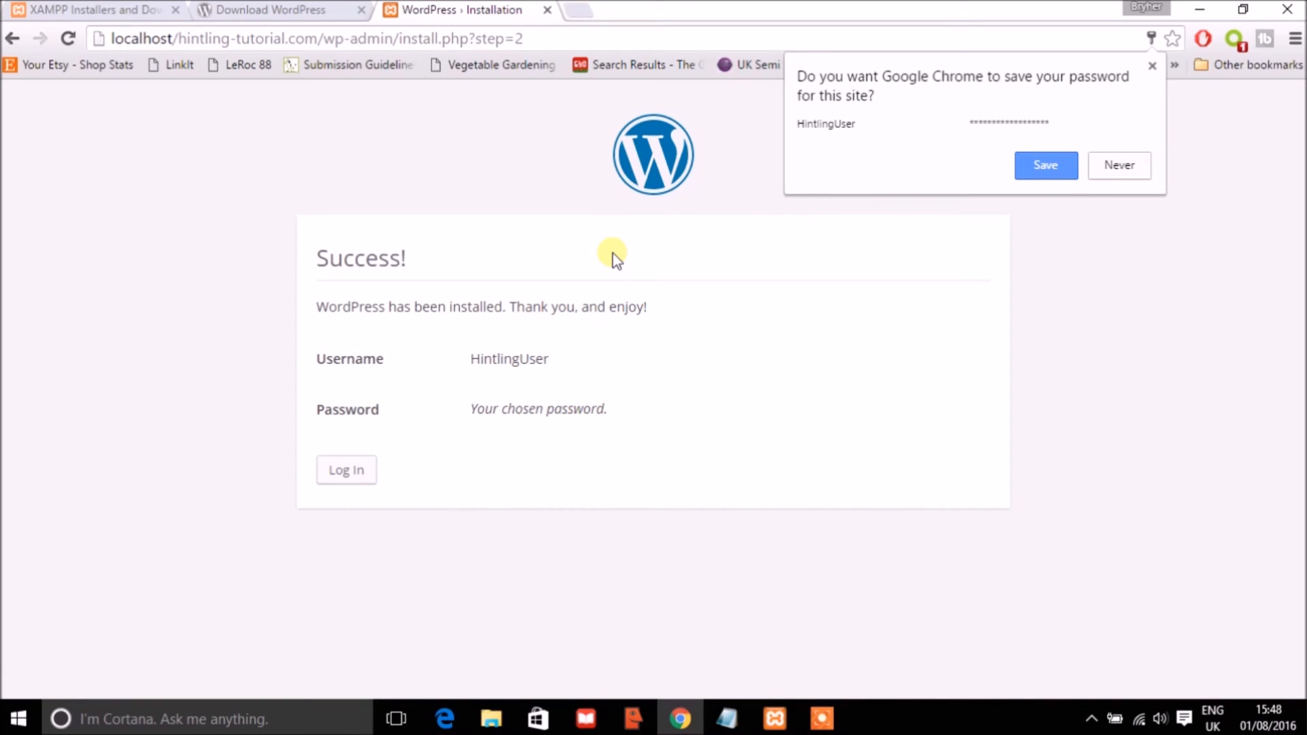
{"action": "left_click", "coordinate": [1060, 169]}
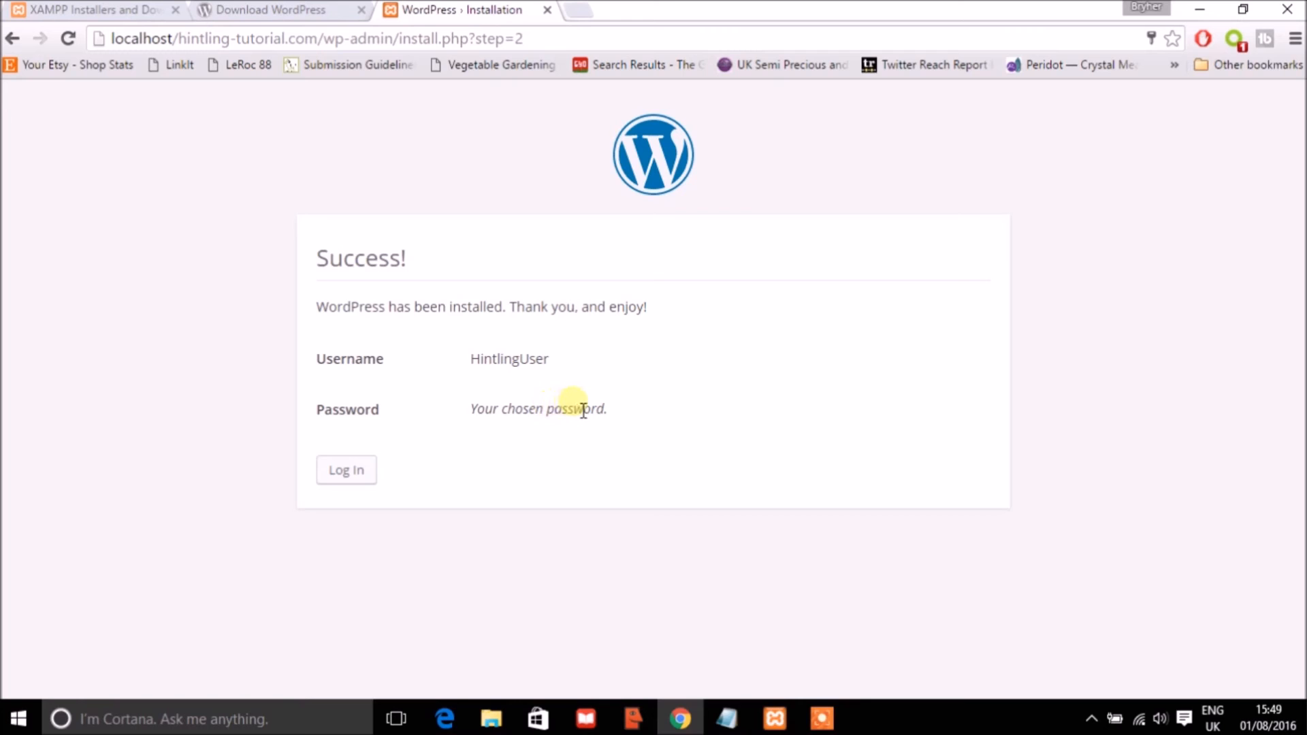
Step: Log in as HintlingUser with the pasted password and Remember Me ticked
{"action": "left_click", "coordinate": [357, 469]}
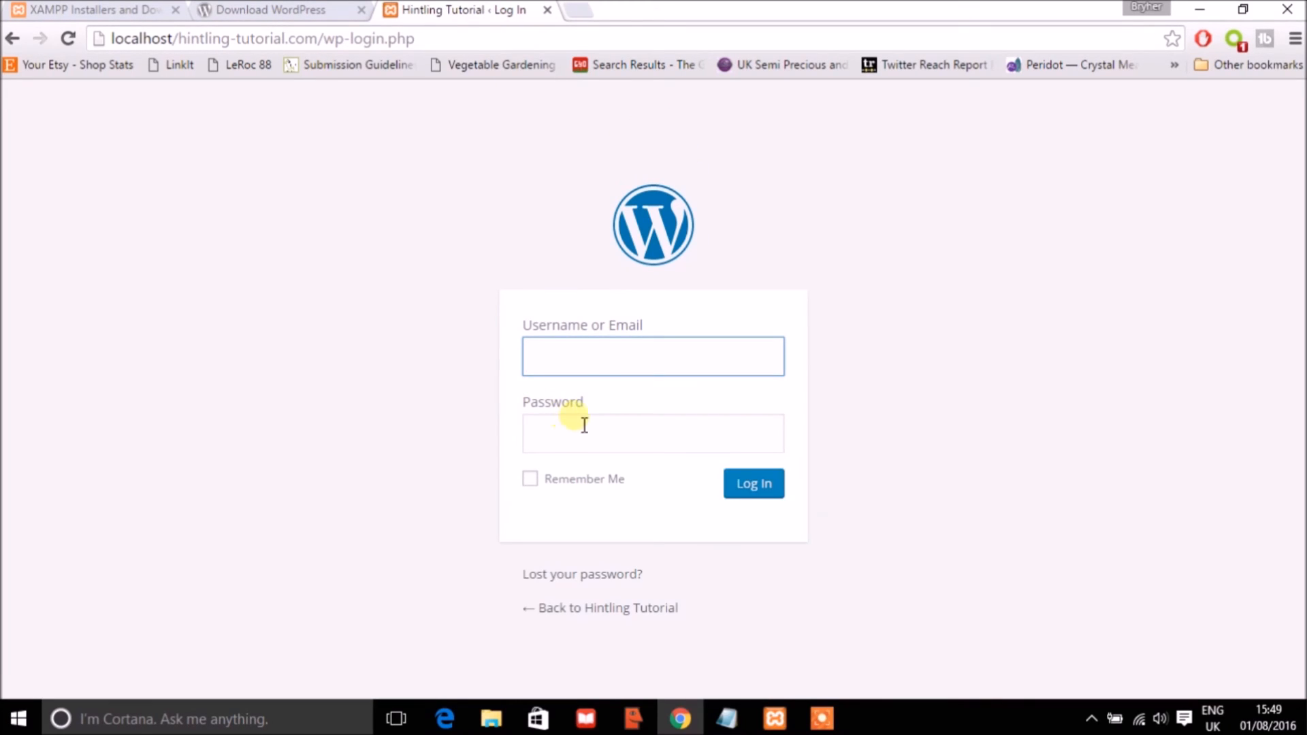
{"action": "type", "text": "HintlingUser"}
{"action": "key", "text": "Tab"}
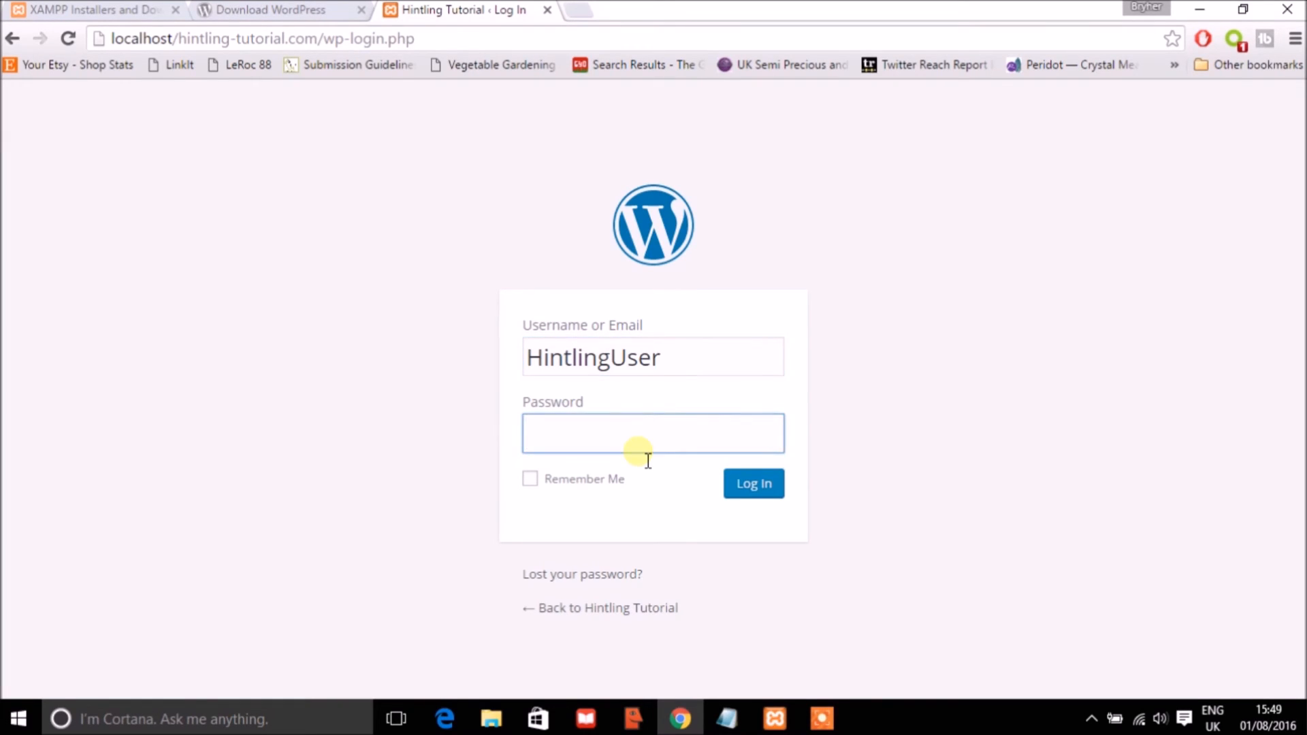
{"action": "key", "text": "ctrl+v"}
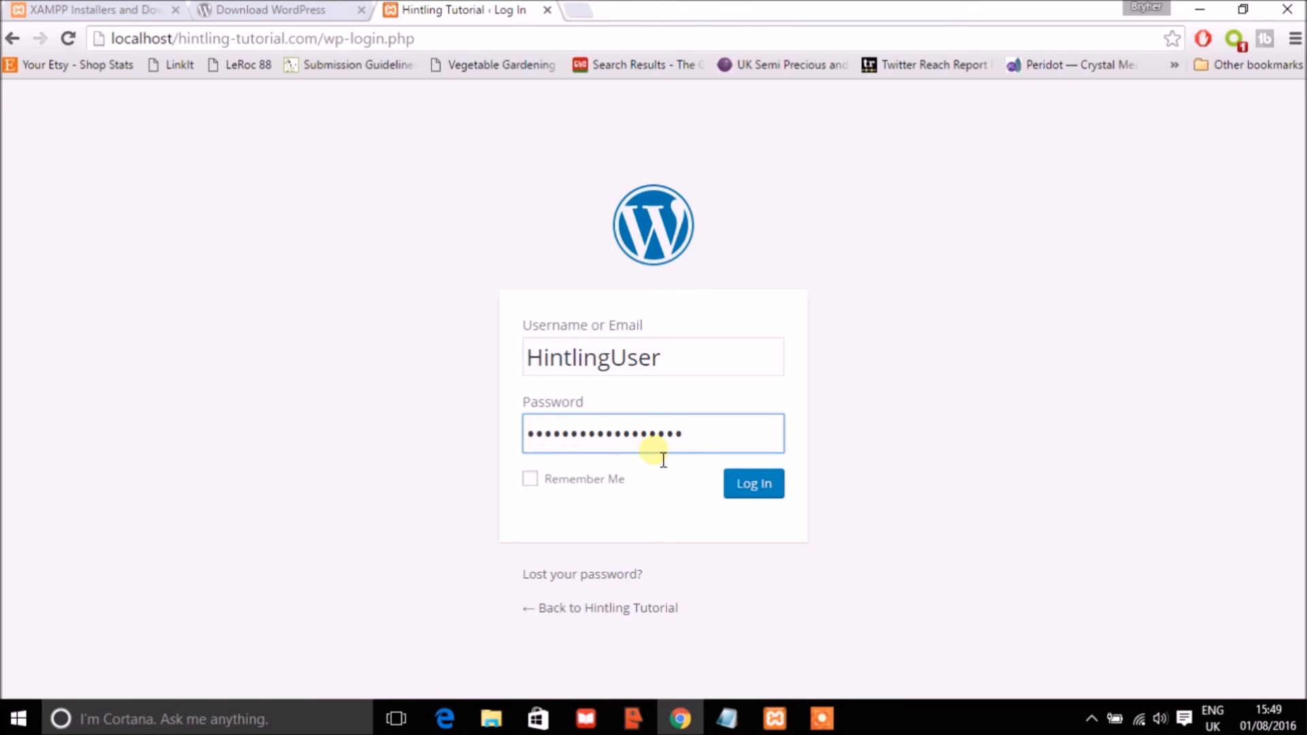
{"action": "left_click", "coordinate": [579, 480]}
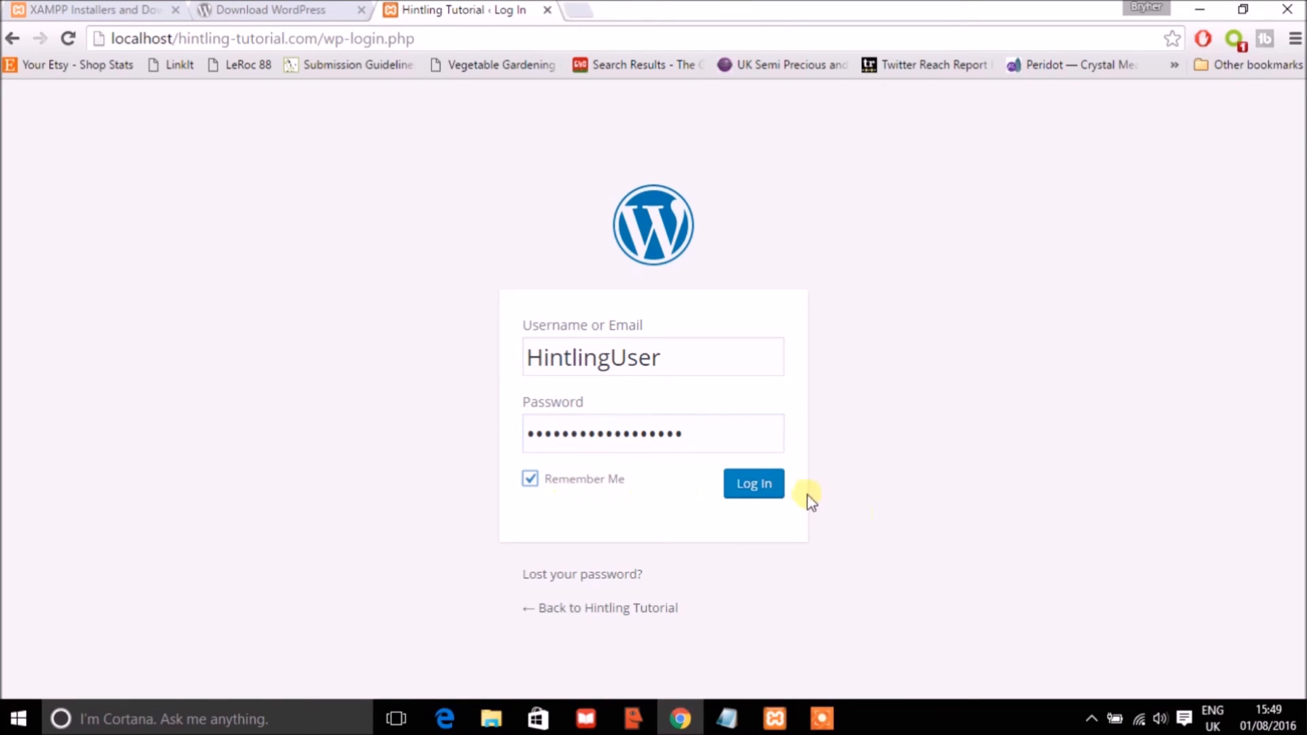
{"action": "left_click", "coordinate": [777, 490]}
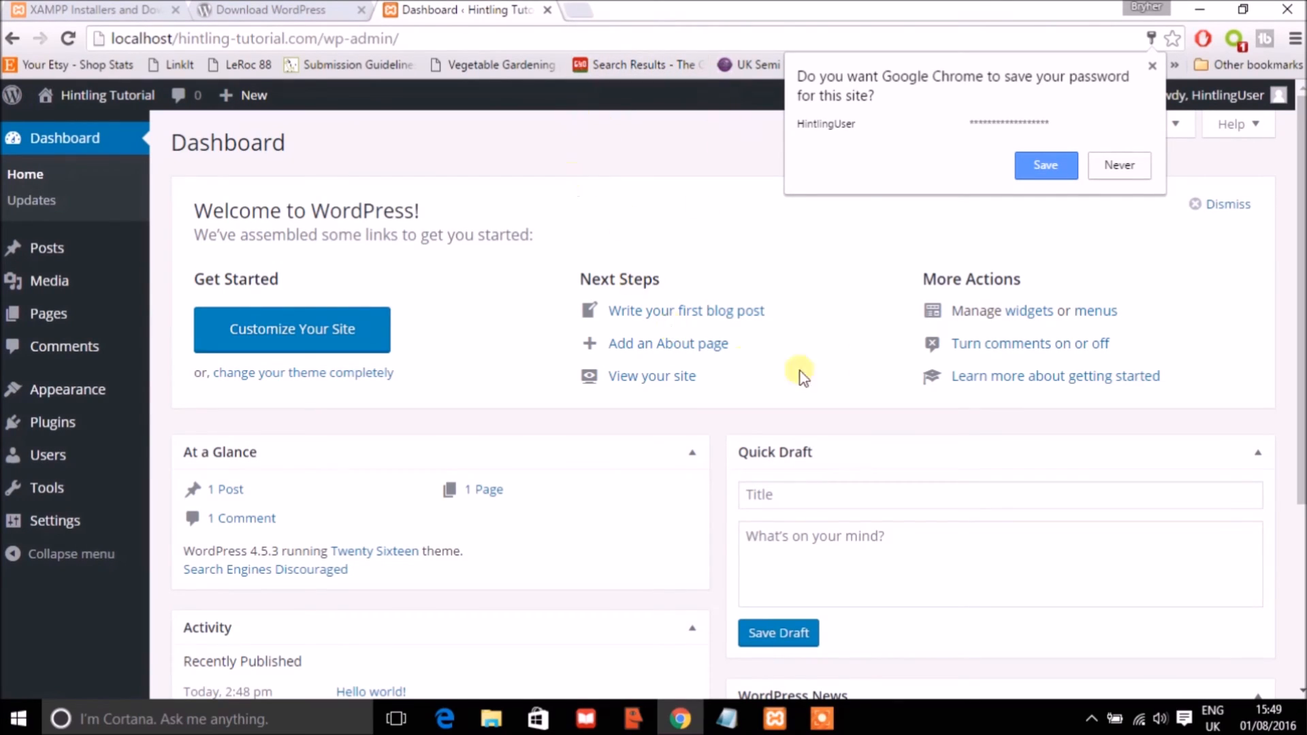
Step: Decline saving the password, then remove /wp-admin/ from the URL to load the site's front page
{"action": "left_click", "coordinate": [1119, 168]}
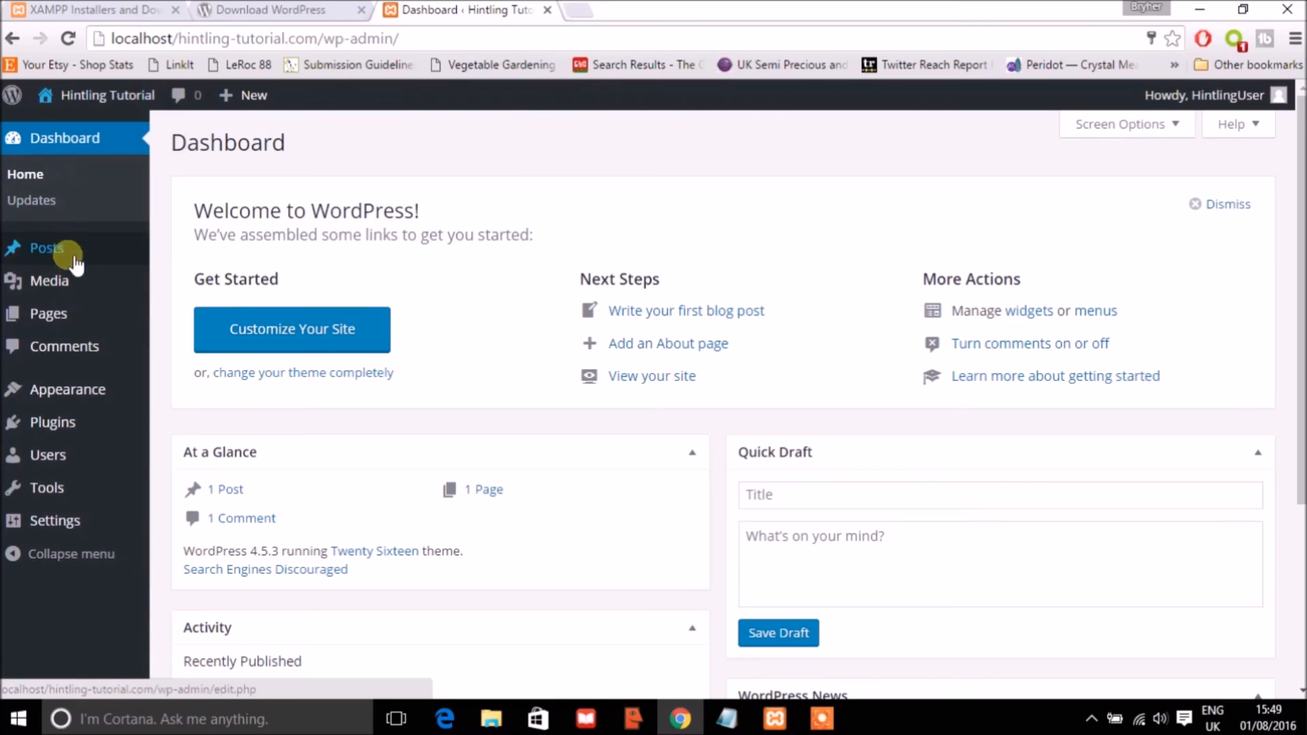
{"action": "mouse_move", "coordinate": [49, 281]}
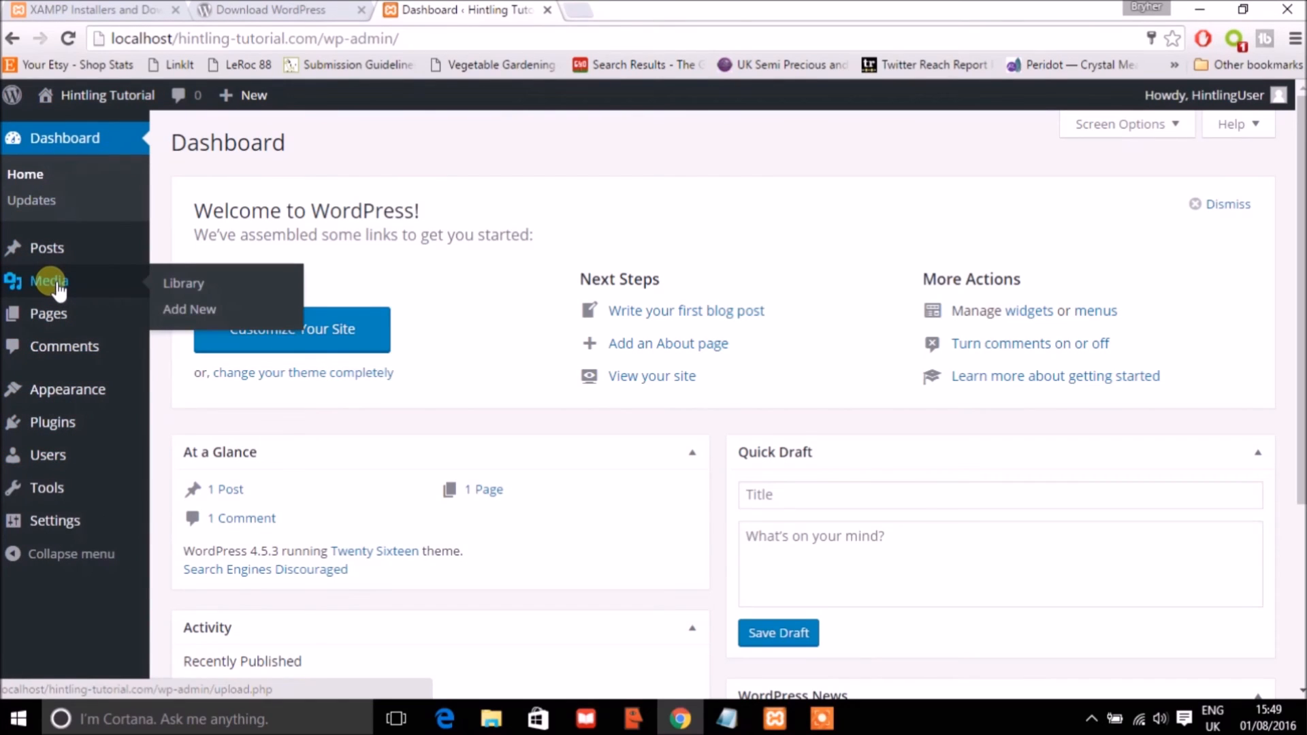
{"action": "scroll", "coordinate": [490, 202], "scroll_direction": "down", "scroll_amount": 2}
{"action": "scroll", "coordinate": [404, 139], "scroll_direction": "up", "scroll_amount": 2}
{"action": "left_click_drag", "start_coordinate": [317, 38], "coordinate": [111, 37]}
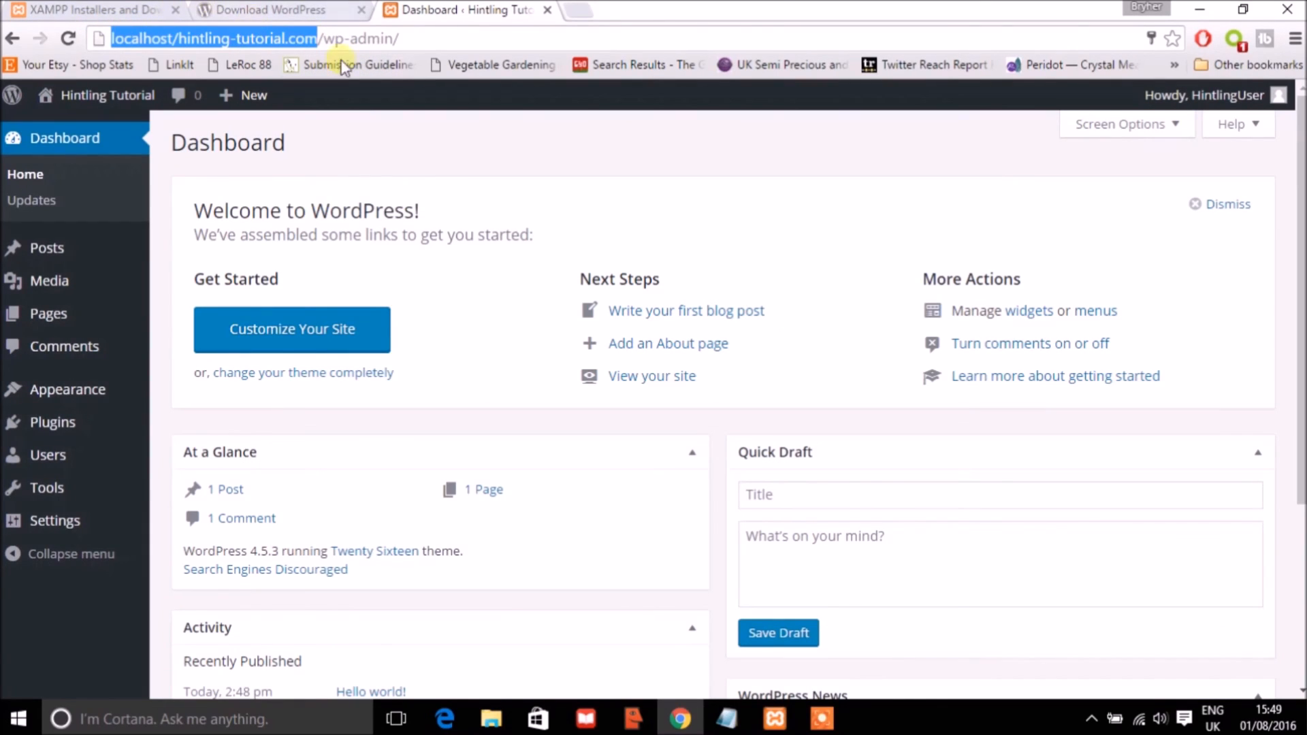
{"action": "left_click_drag", "start_coordinate": [319, 41], "coordinate": [522, 53]}
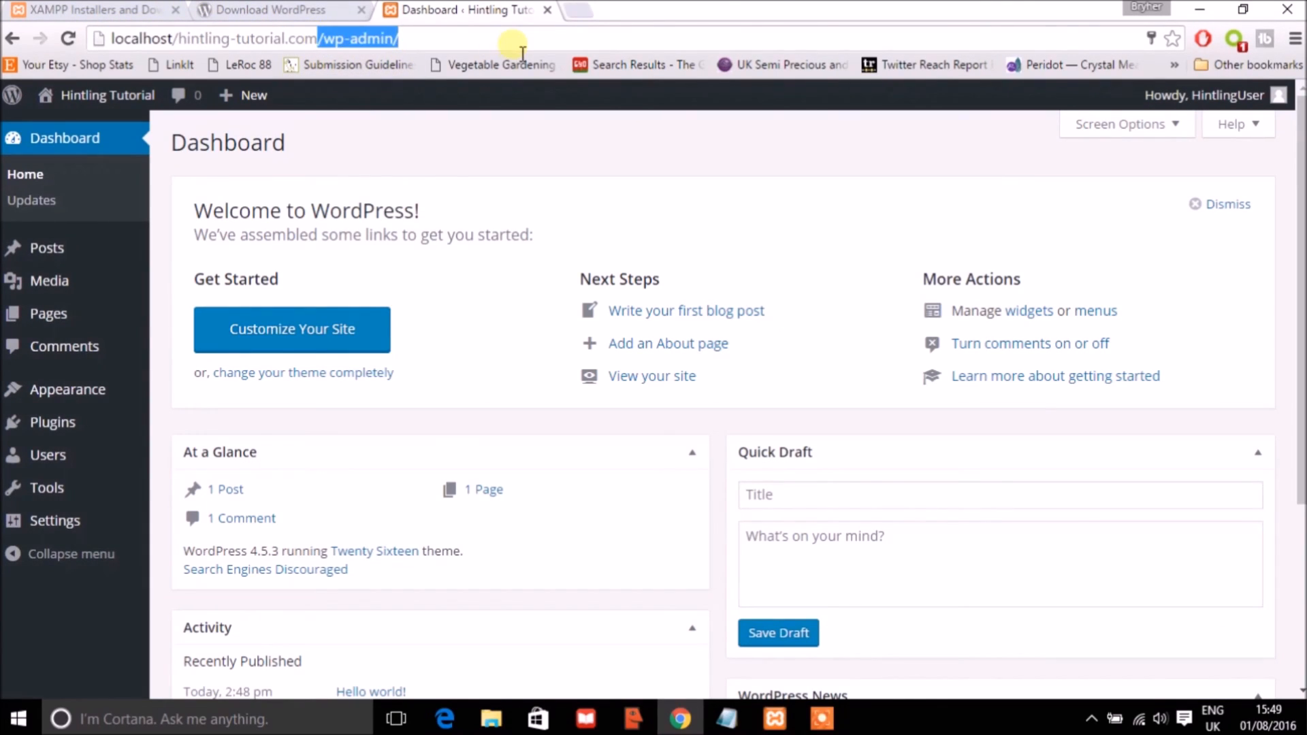
{"action": "key", "text": "BackSpace"}
{"action": "key", "text": "Return"}
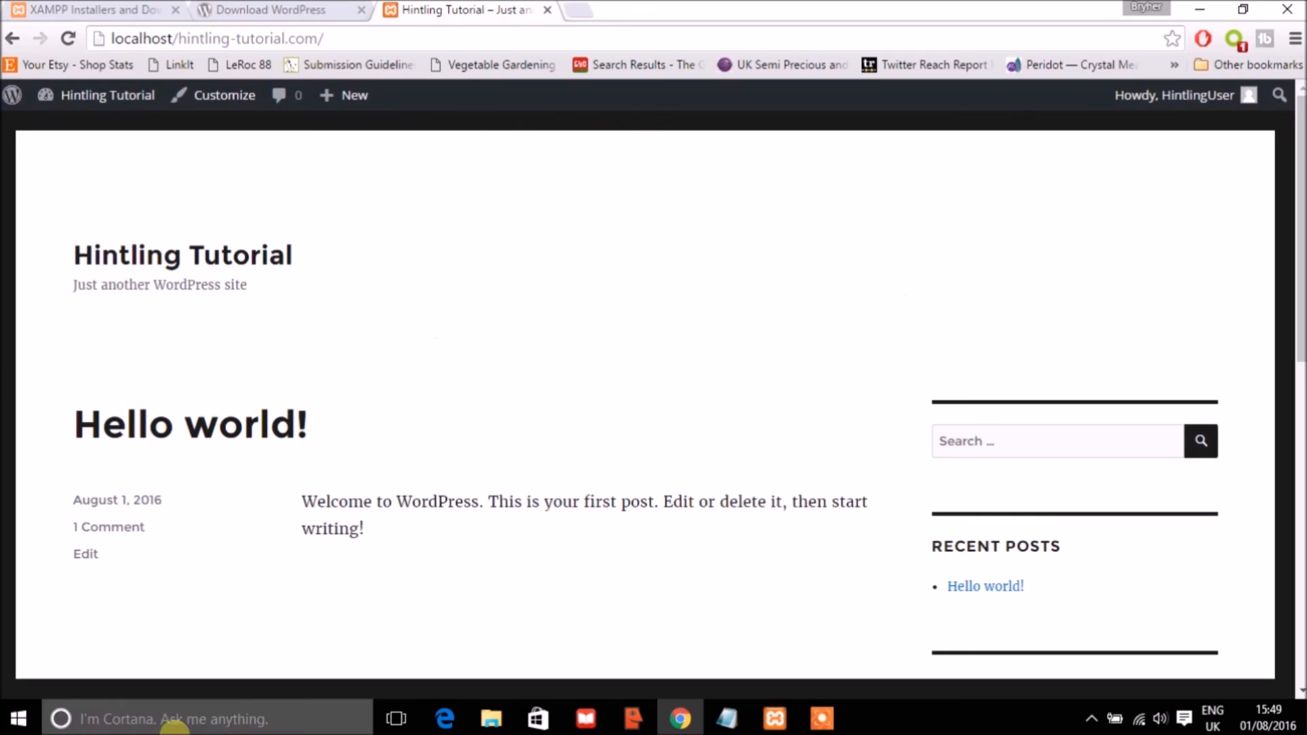
{"action": "scroll", "coordinate": [531, 408], "scroll_direction": "down", "scroll_amount": 1}
{"action": "scroll", "coordinate": [530, 409], "scroll_direction": "down", "scroll_amount": 8}
{"action": "scroll", "coordinate": [507, 432], "scroll_direction": "up", "scroll_amount": 9}
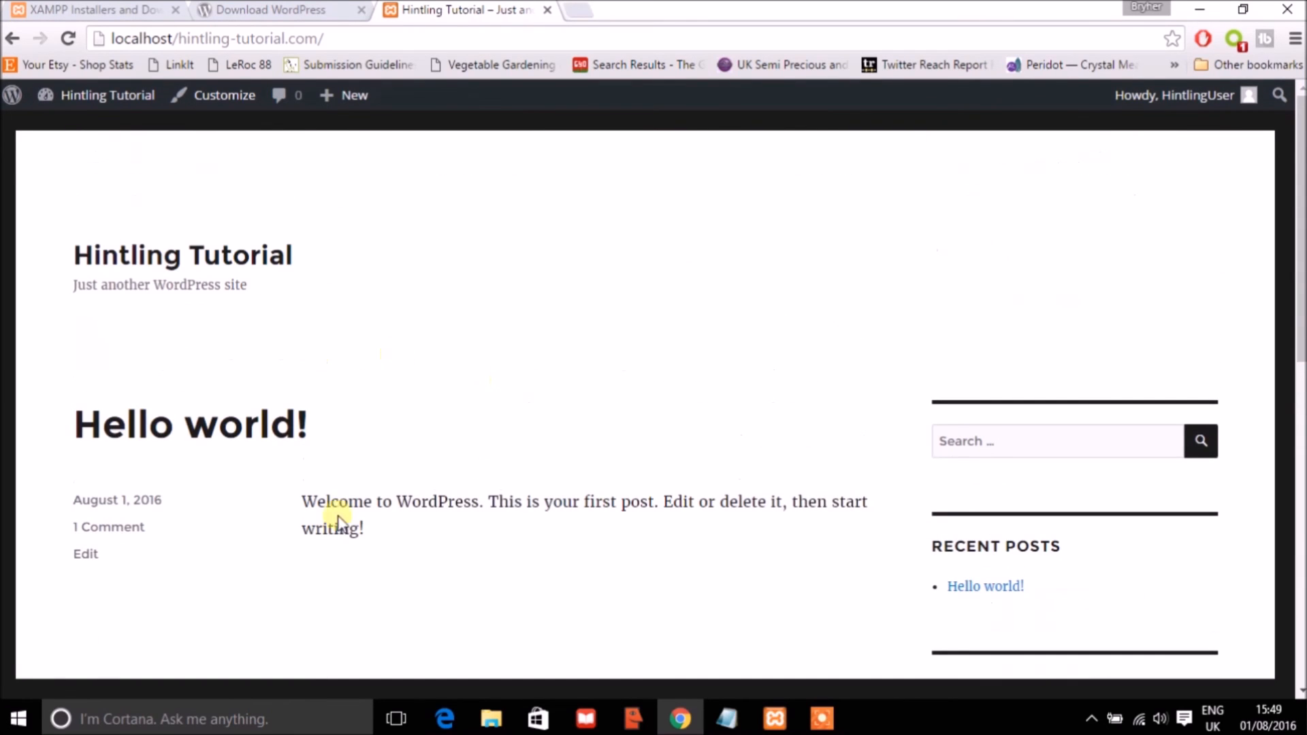